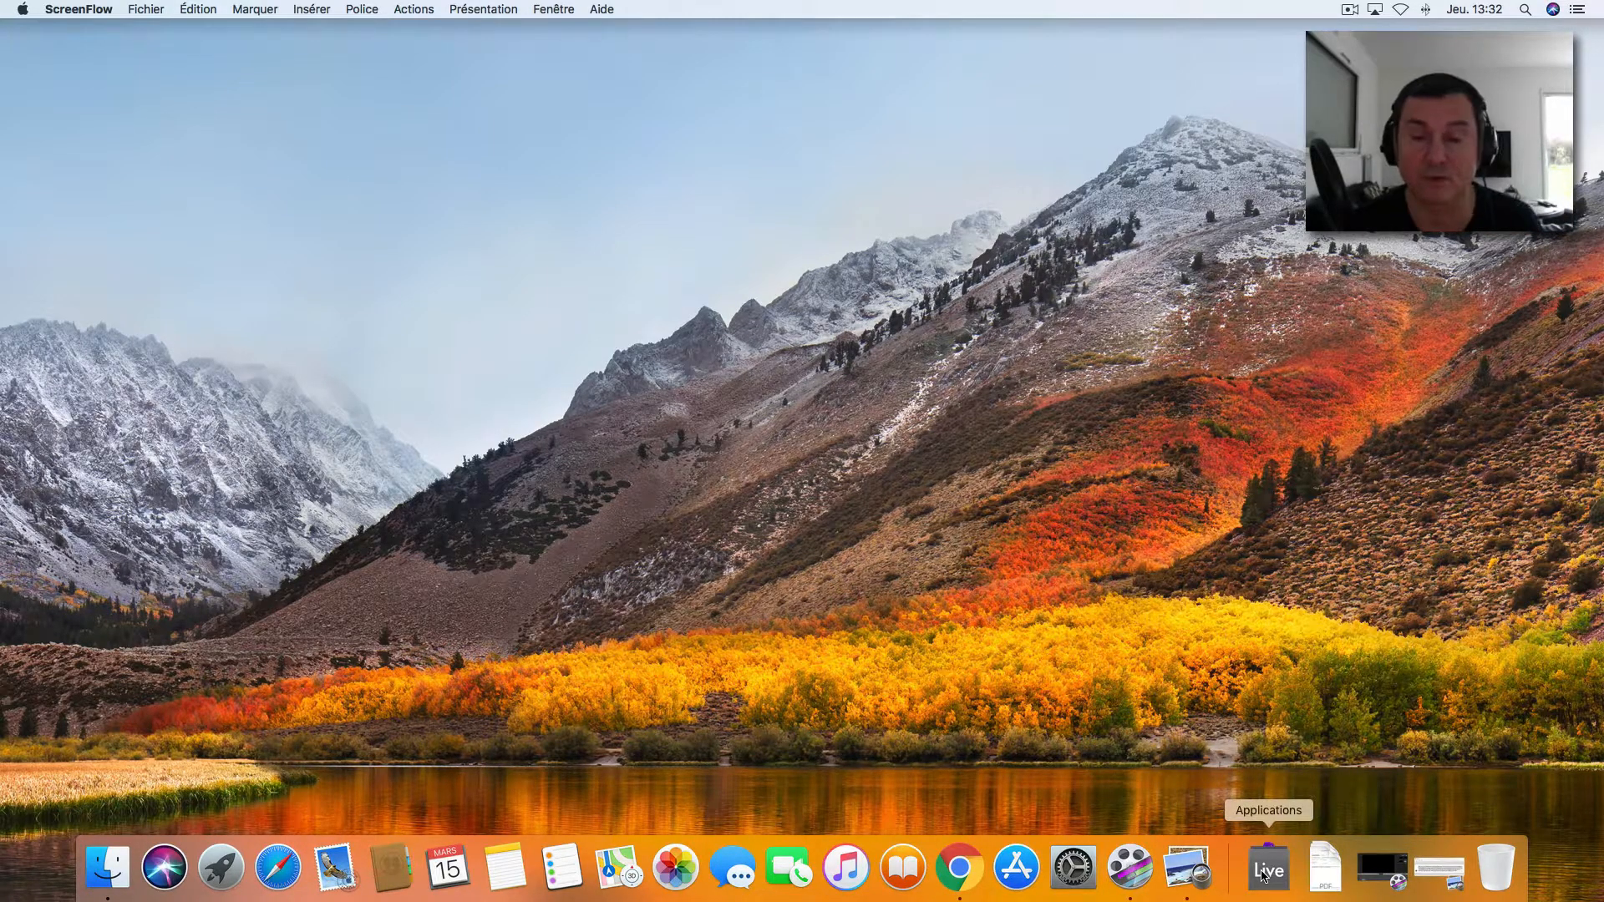
Step: Open the Configuration audio et MIDI utility from the Utilitaires folder and reposition its audio devices window
left_click(1263, 873)
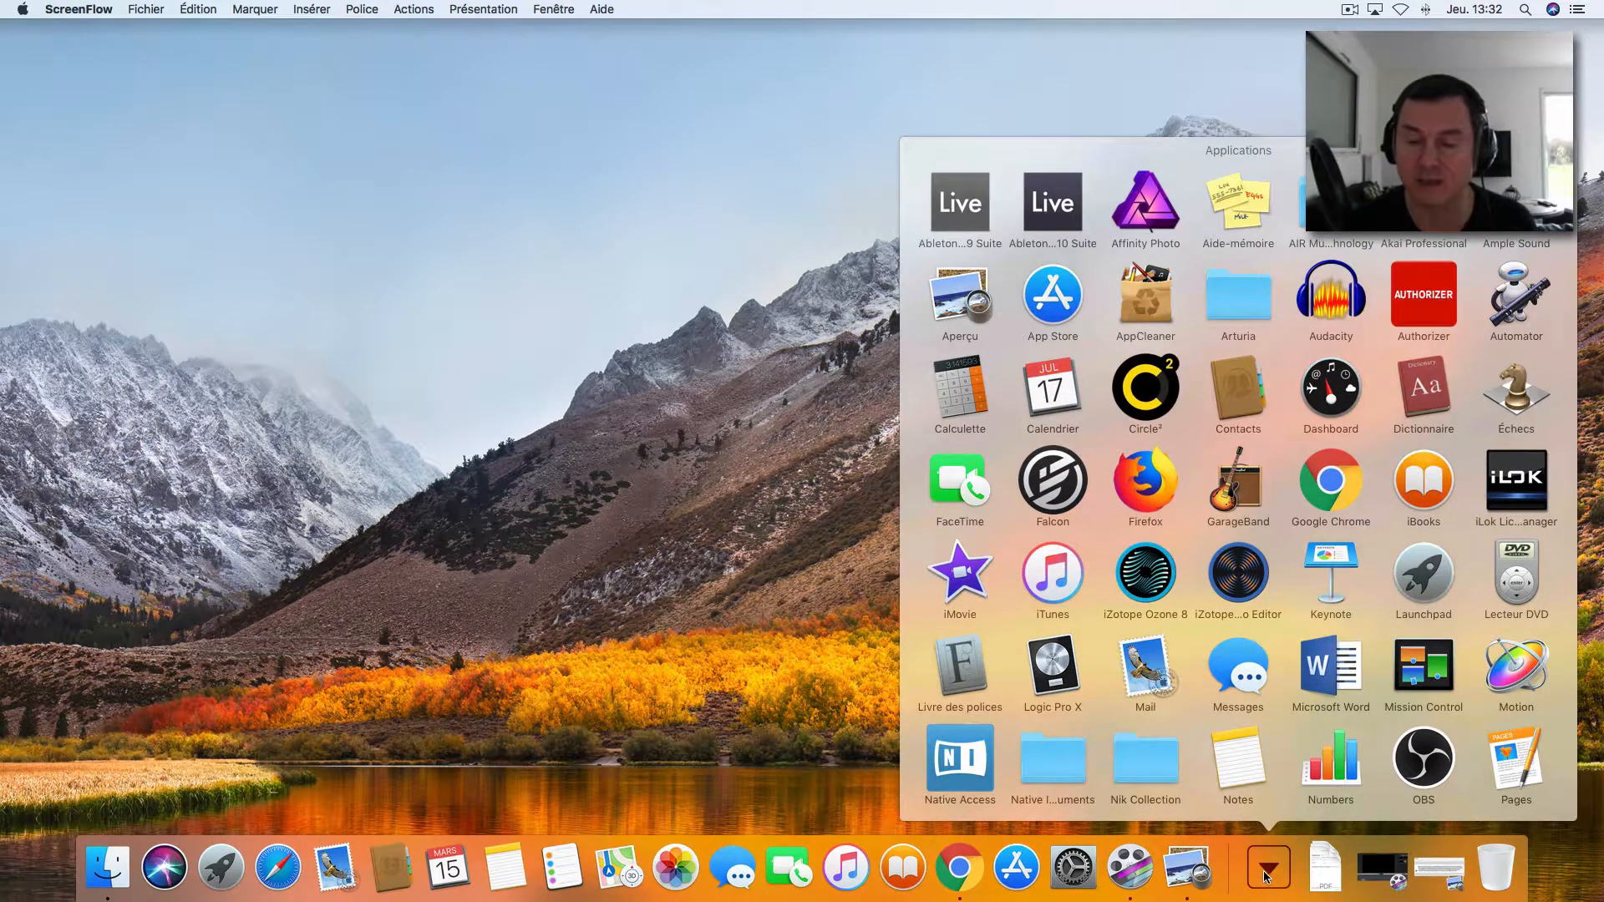
scroll(1308, 693, "down", 5)
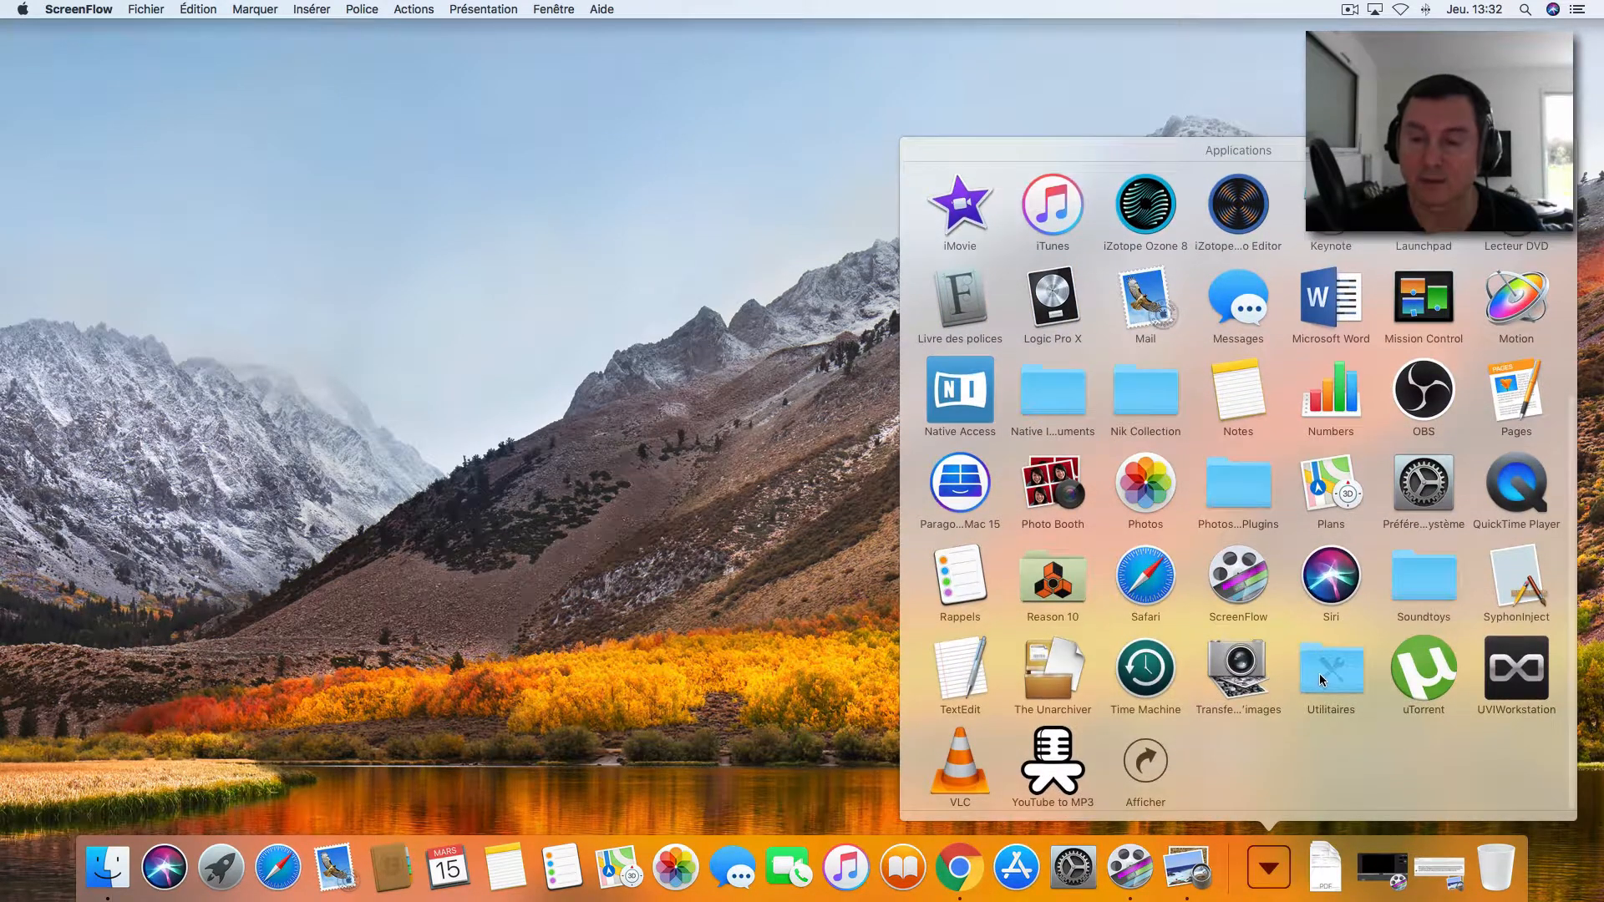
left_click(1331, 678)
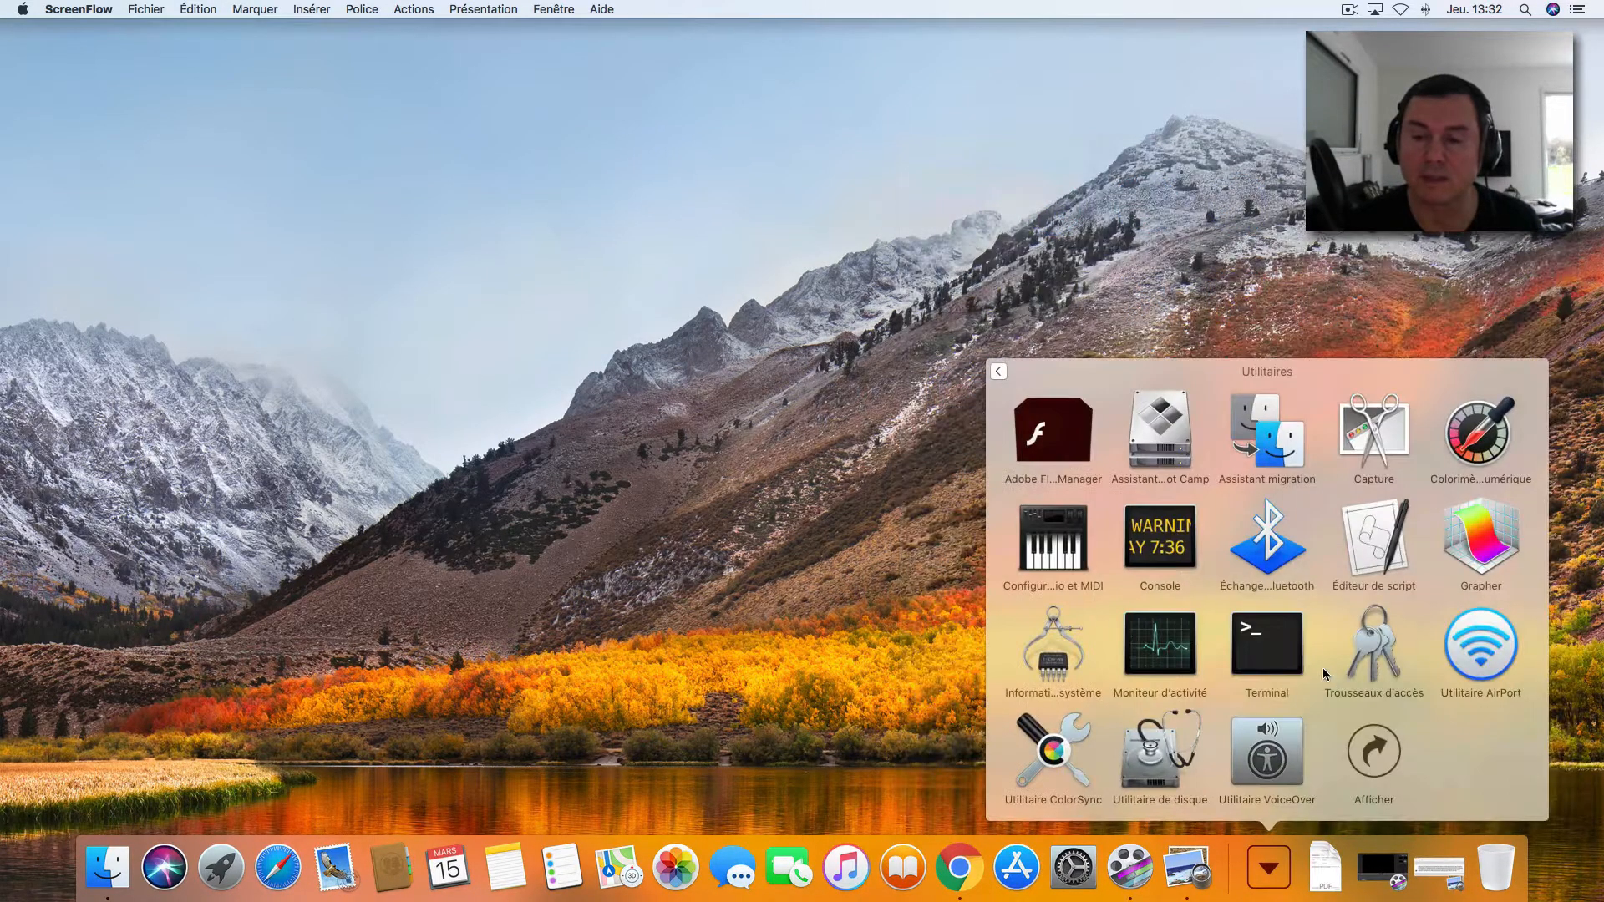
left_click(1054, 544)
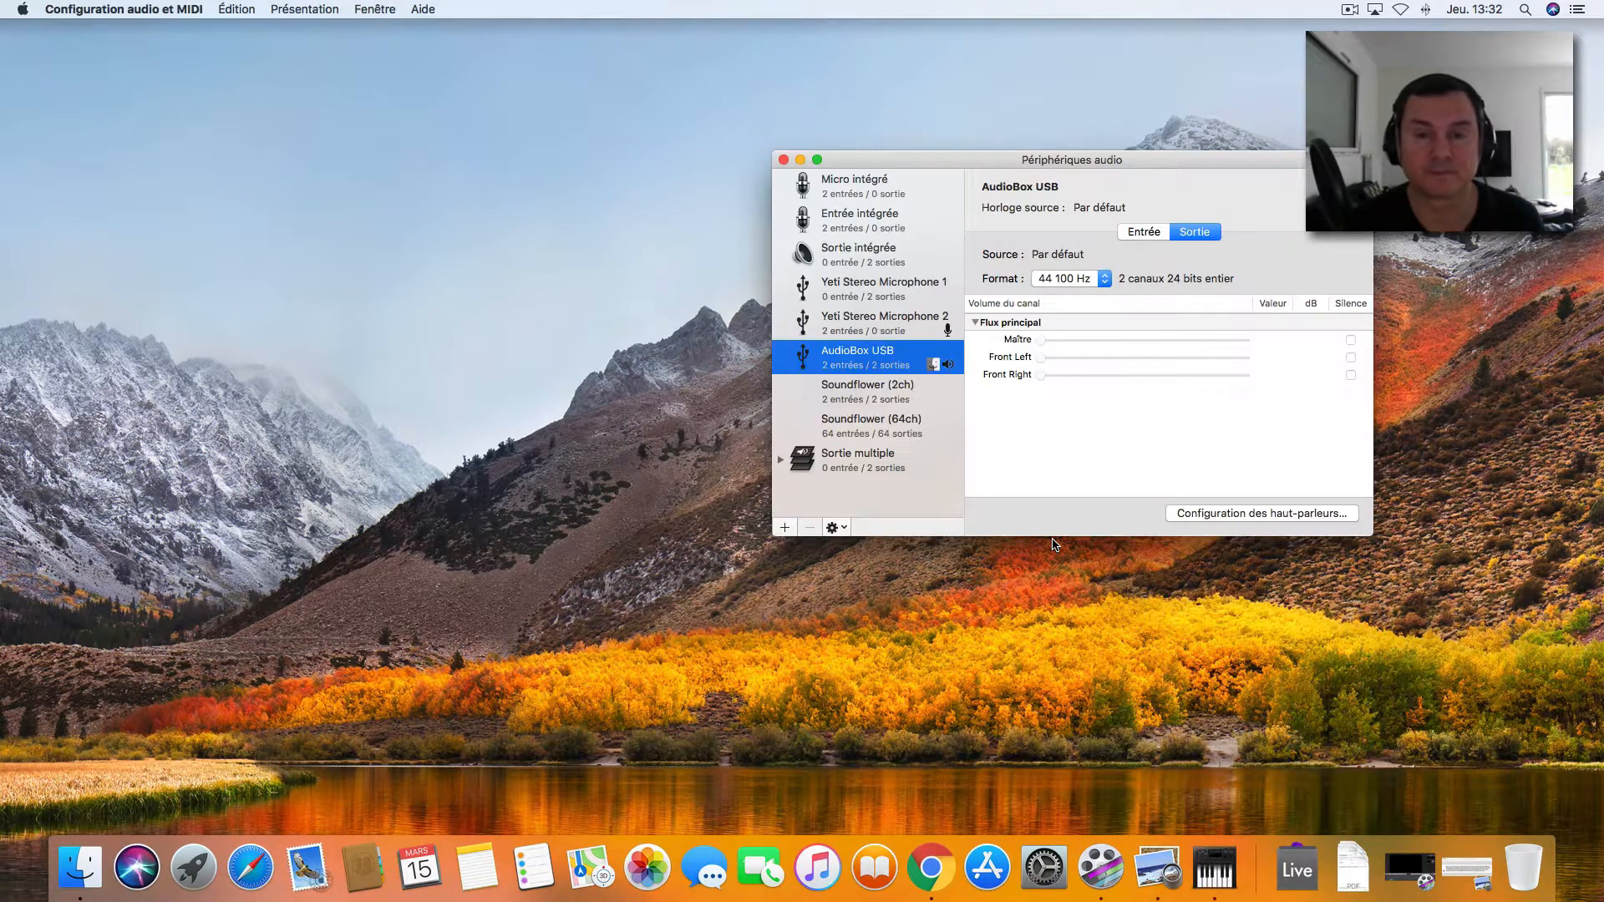
left_click_drag(1140, 168, 903, 246)
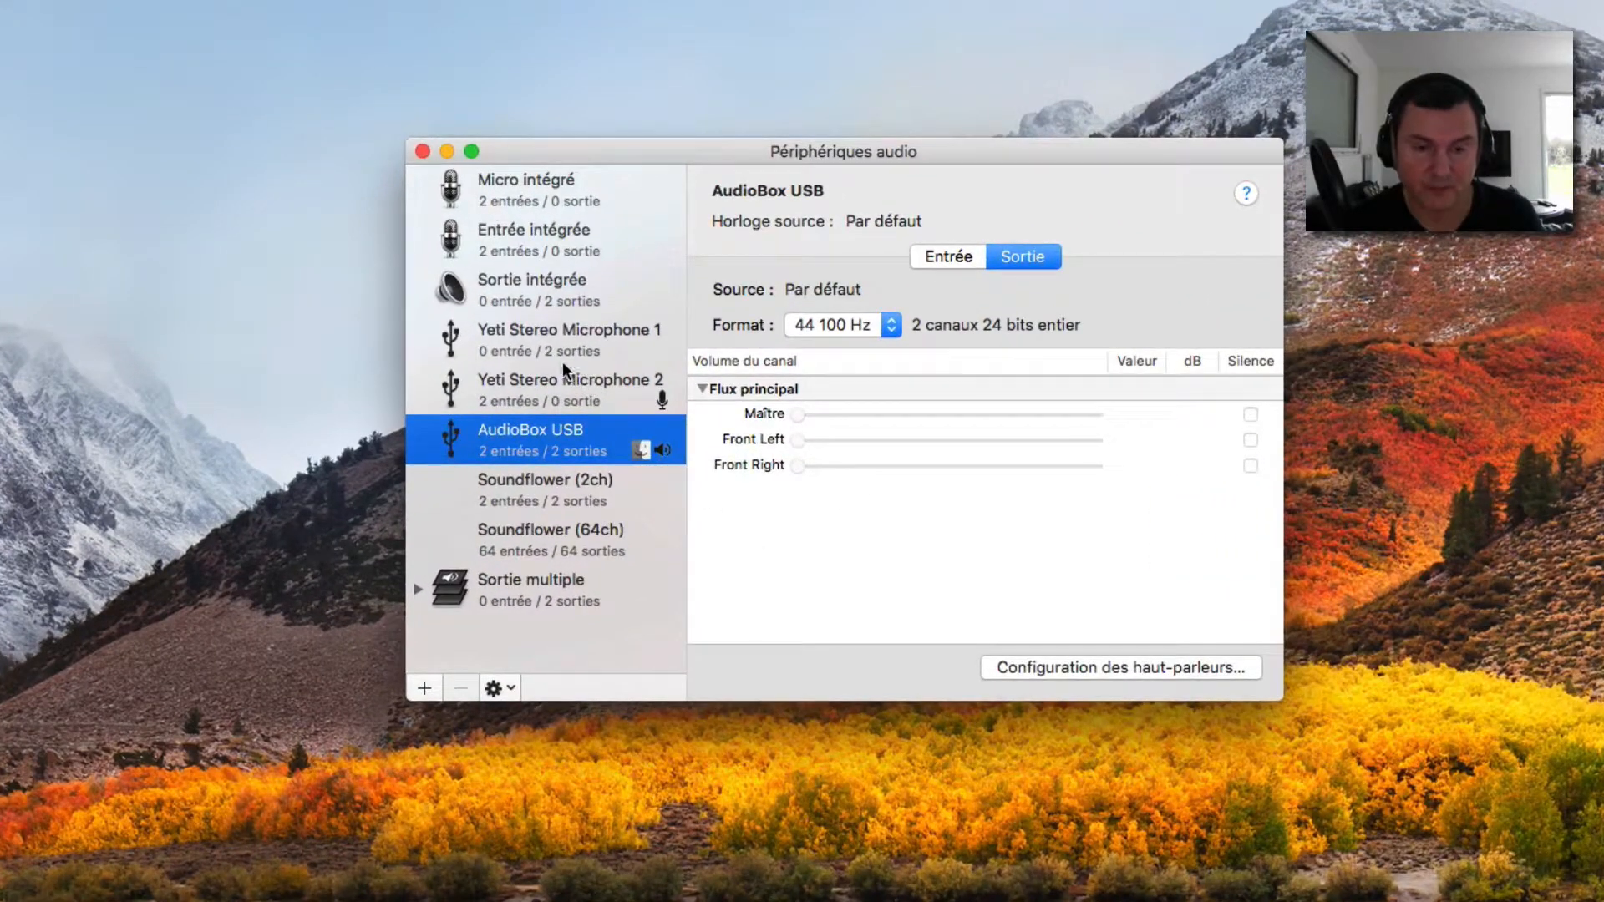
Step: Create an aggregate device combining Micro intégré and the Yeti Stereo Microphone entry that has two inputs
left_click(424, 688)
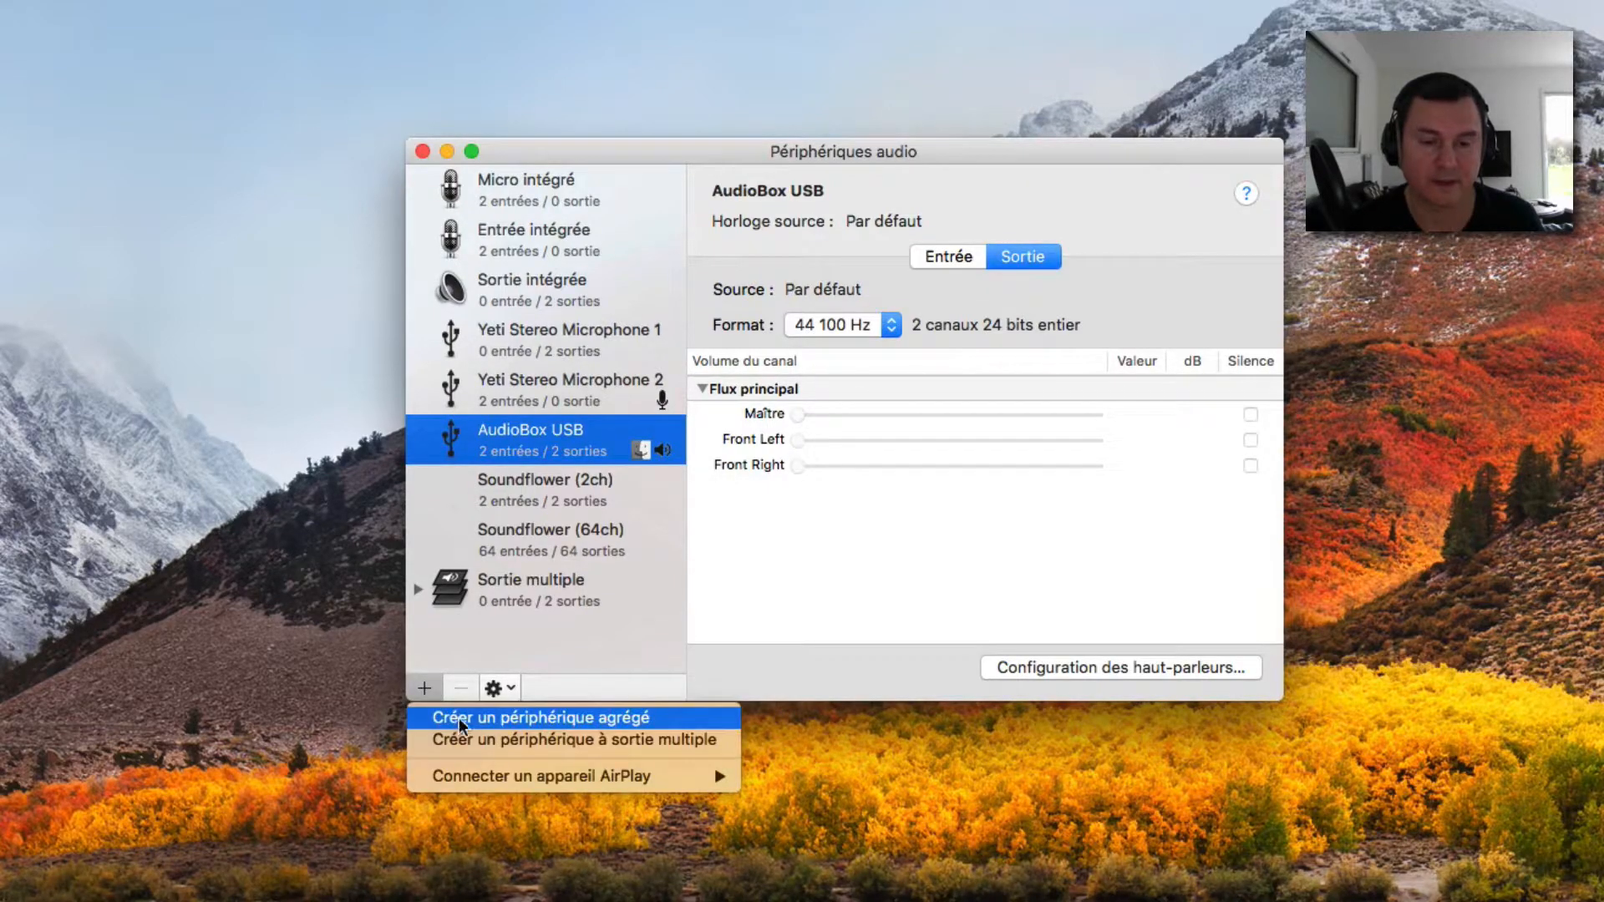
left_click(644, 720)
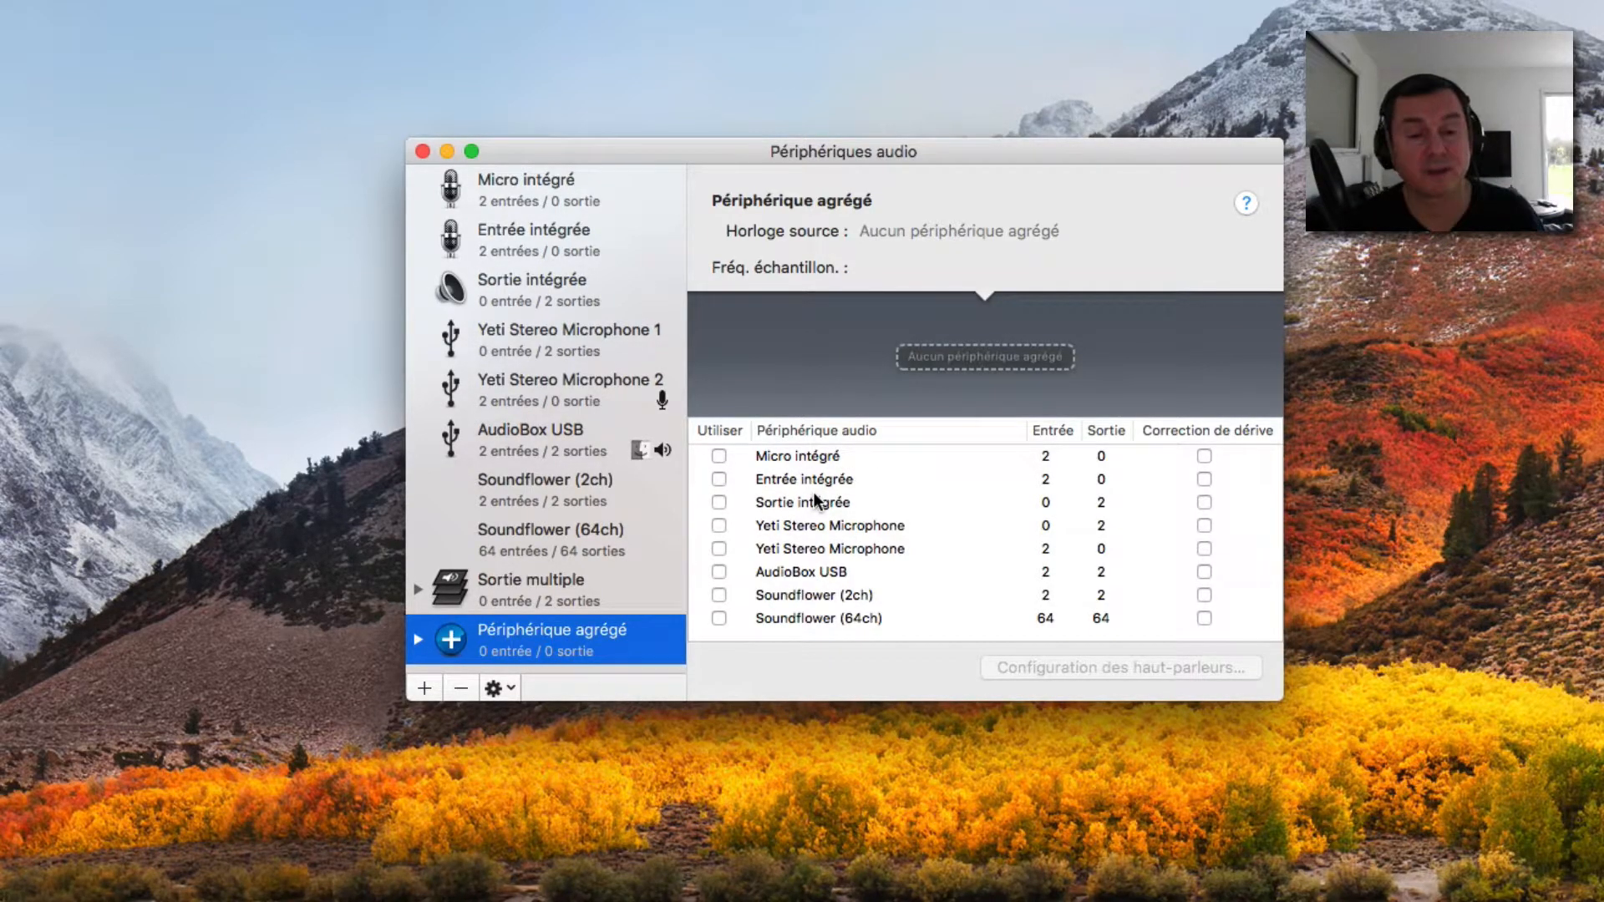
left_click(718, 455)
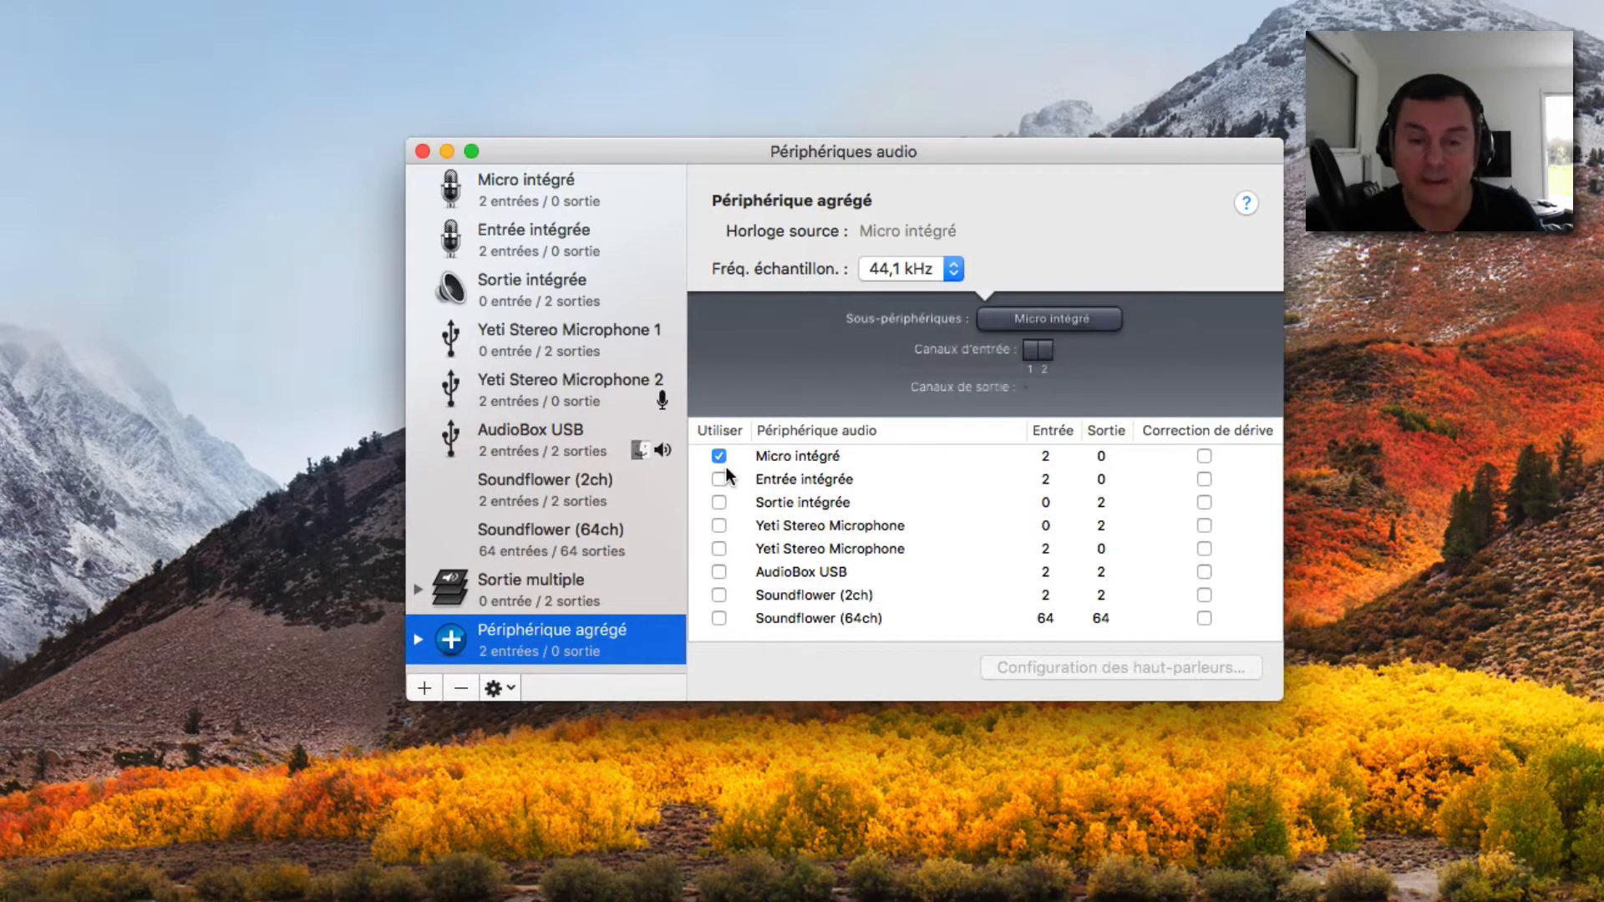
left_click(719, 525)
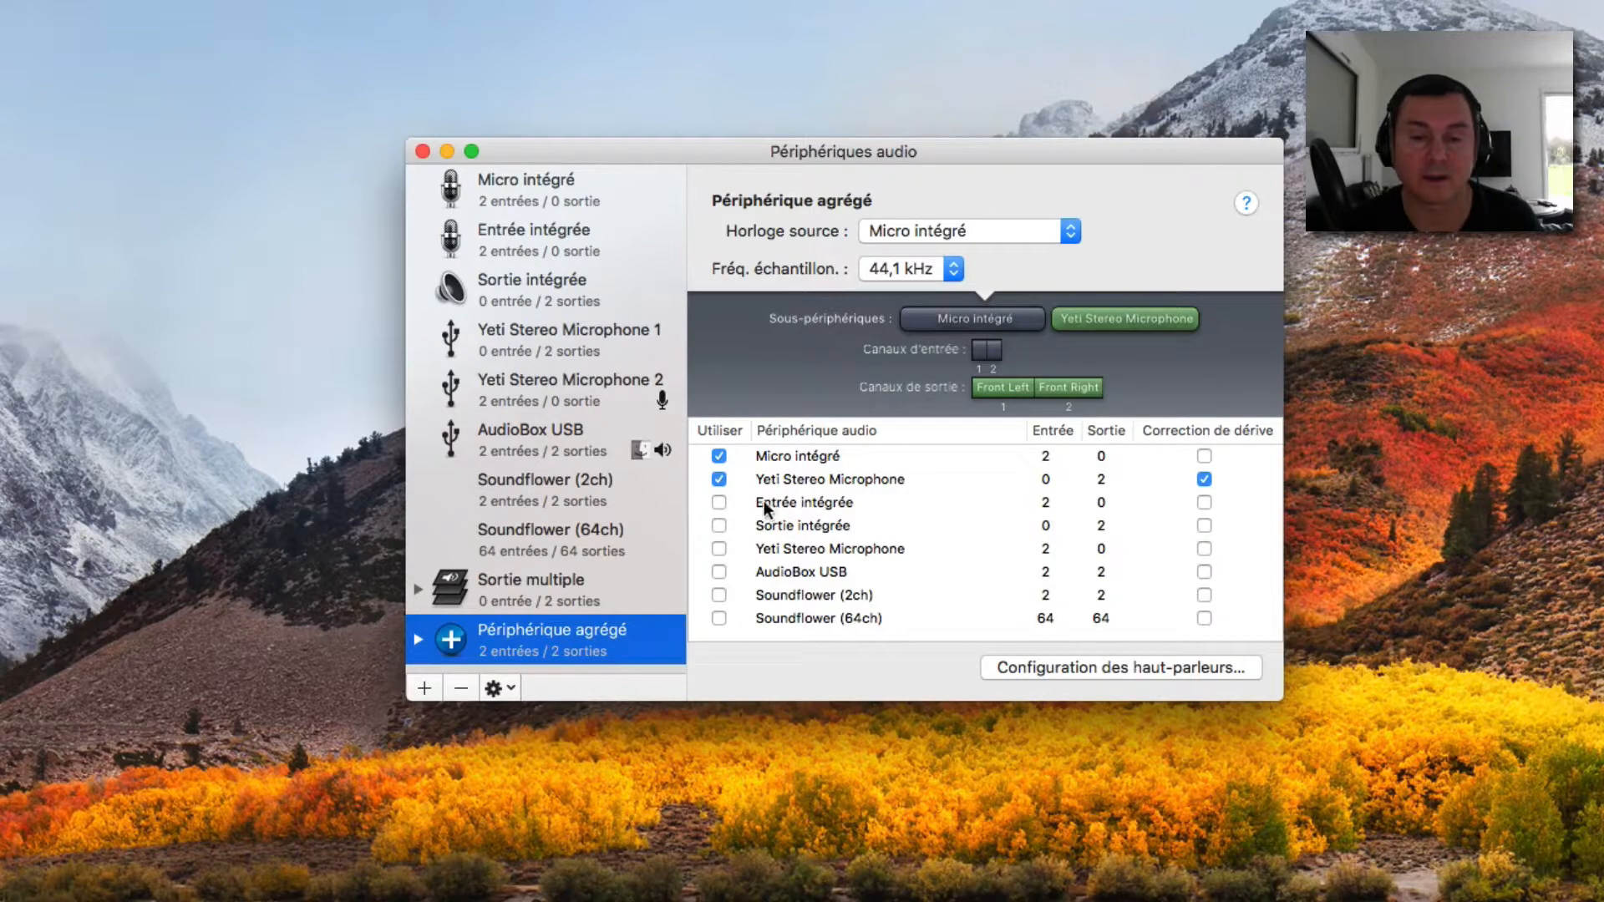
left_click(718, 480)
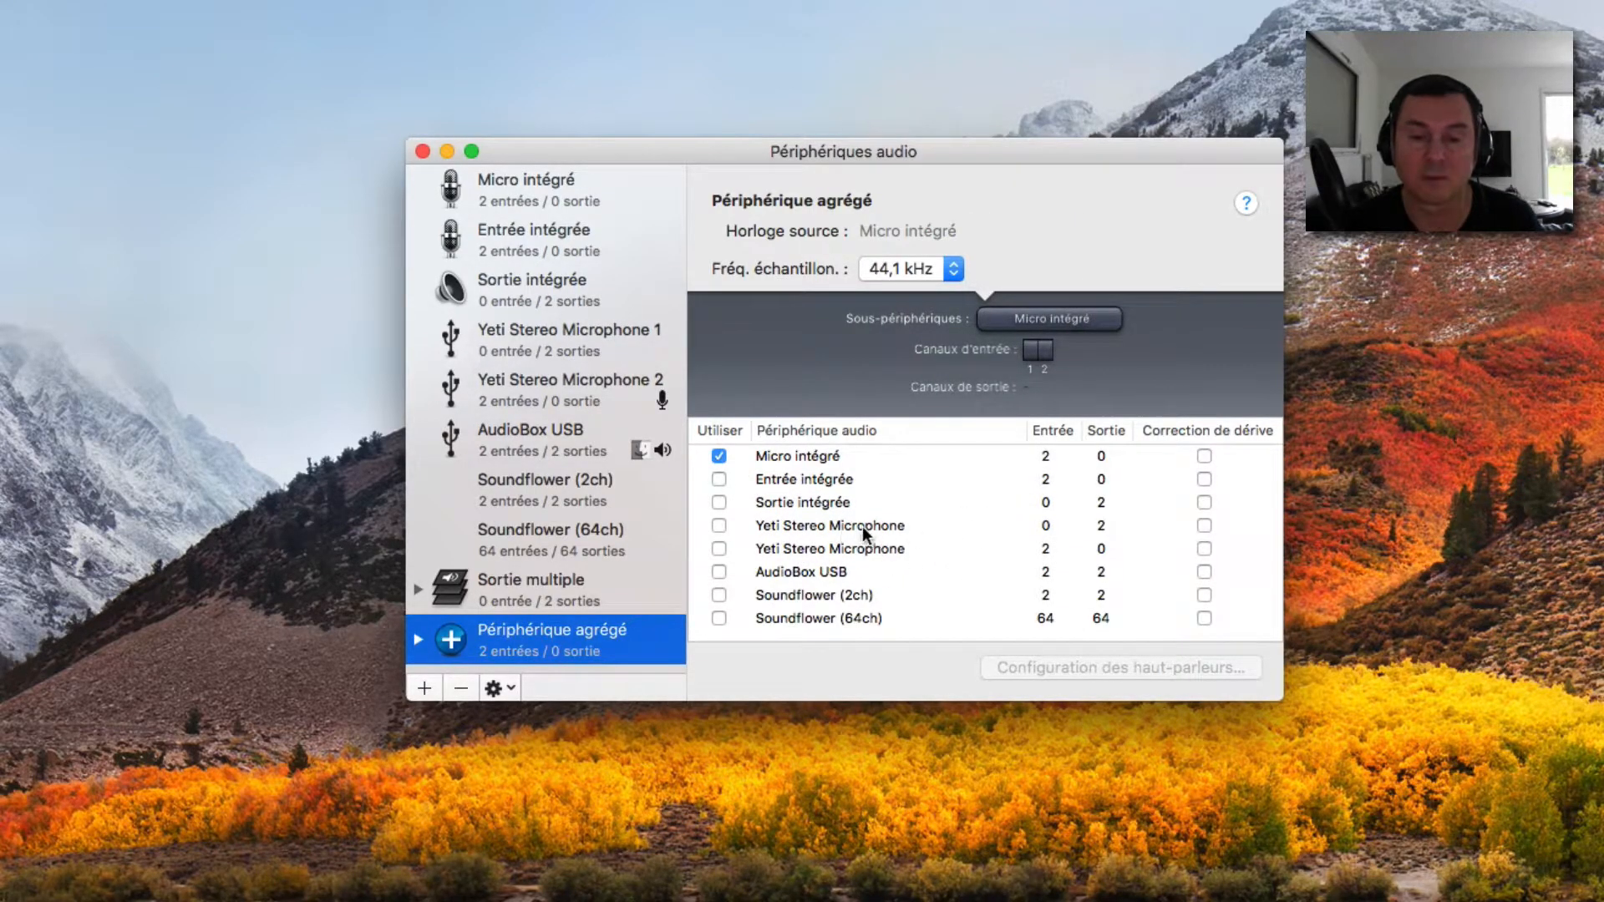
left_click(718, 549)
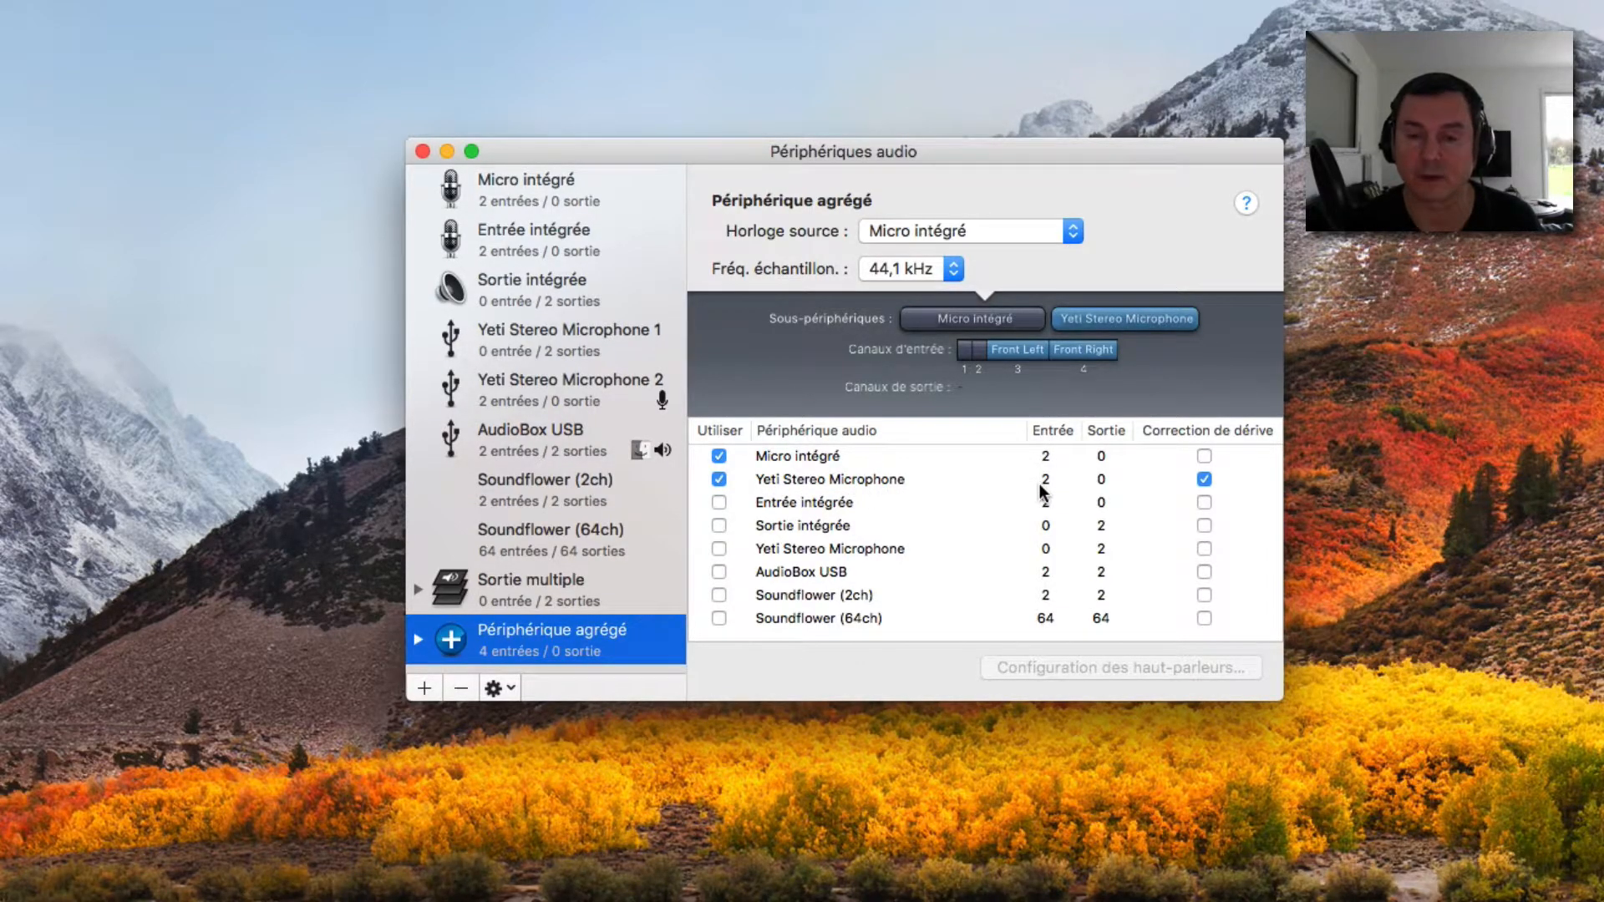
Step: Examine which input channels Micro intégré and the Yeti Stereo Microphone occupy in the aggregate device
left_click(831, 456)
left_click(818, 481)
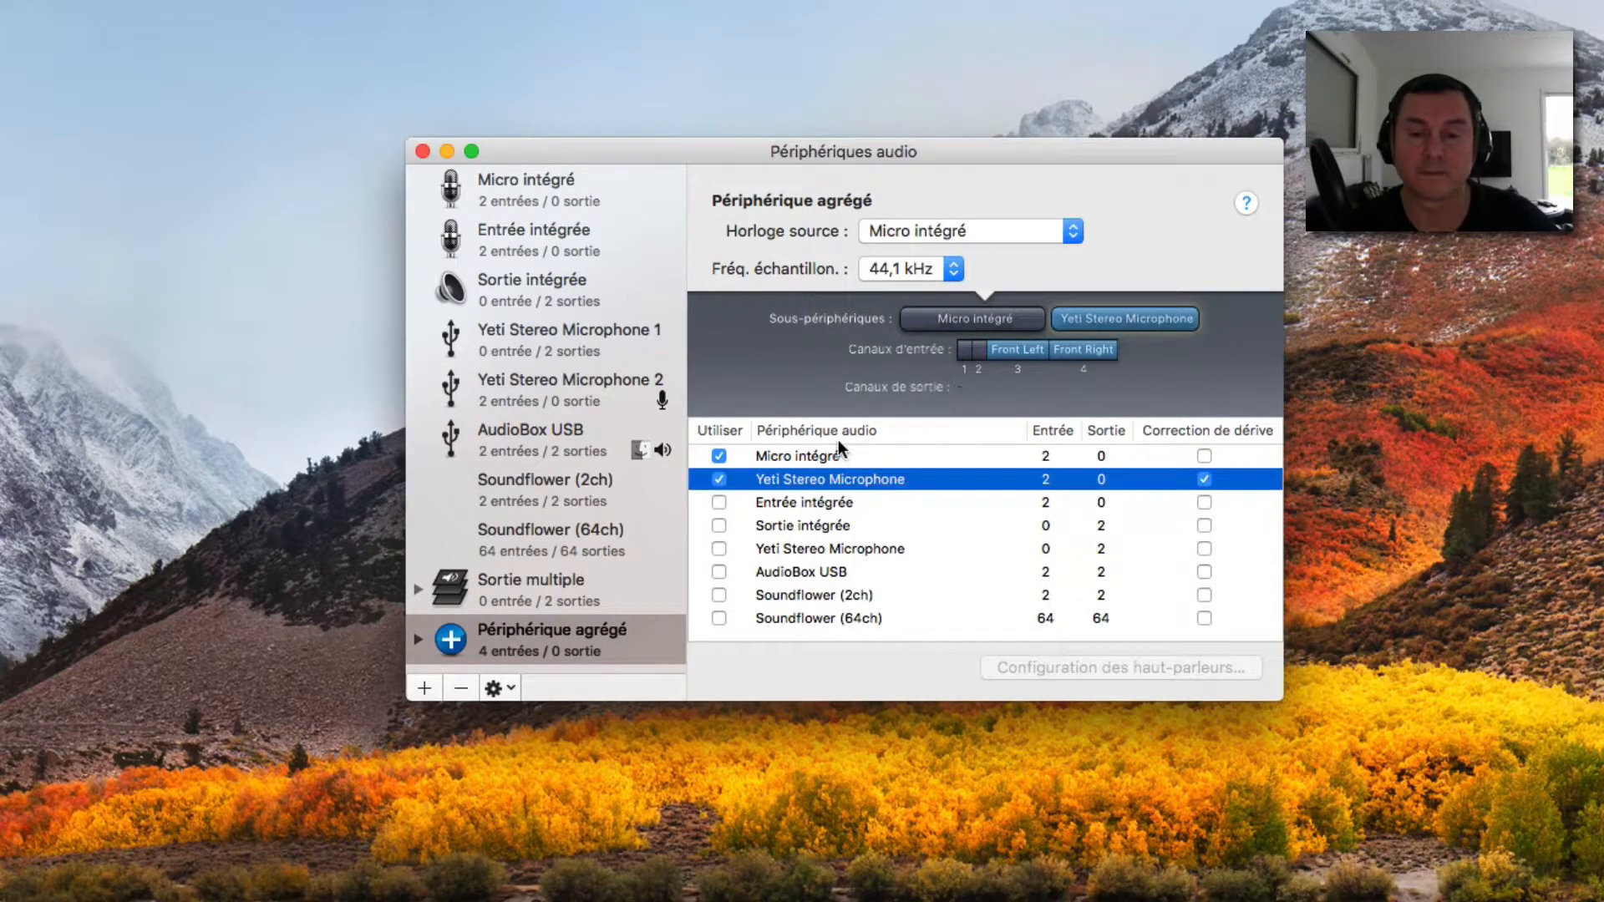
left_click(835, 452)
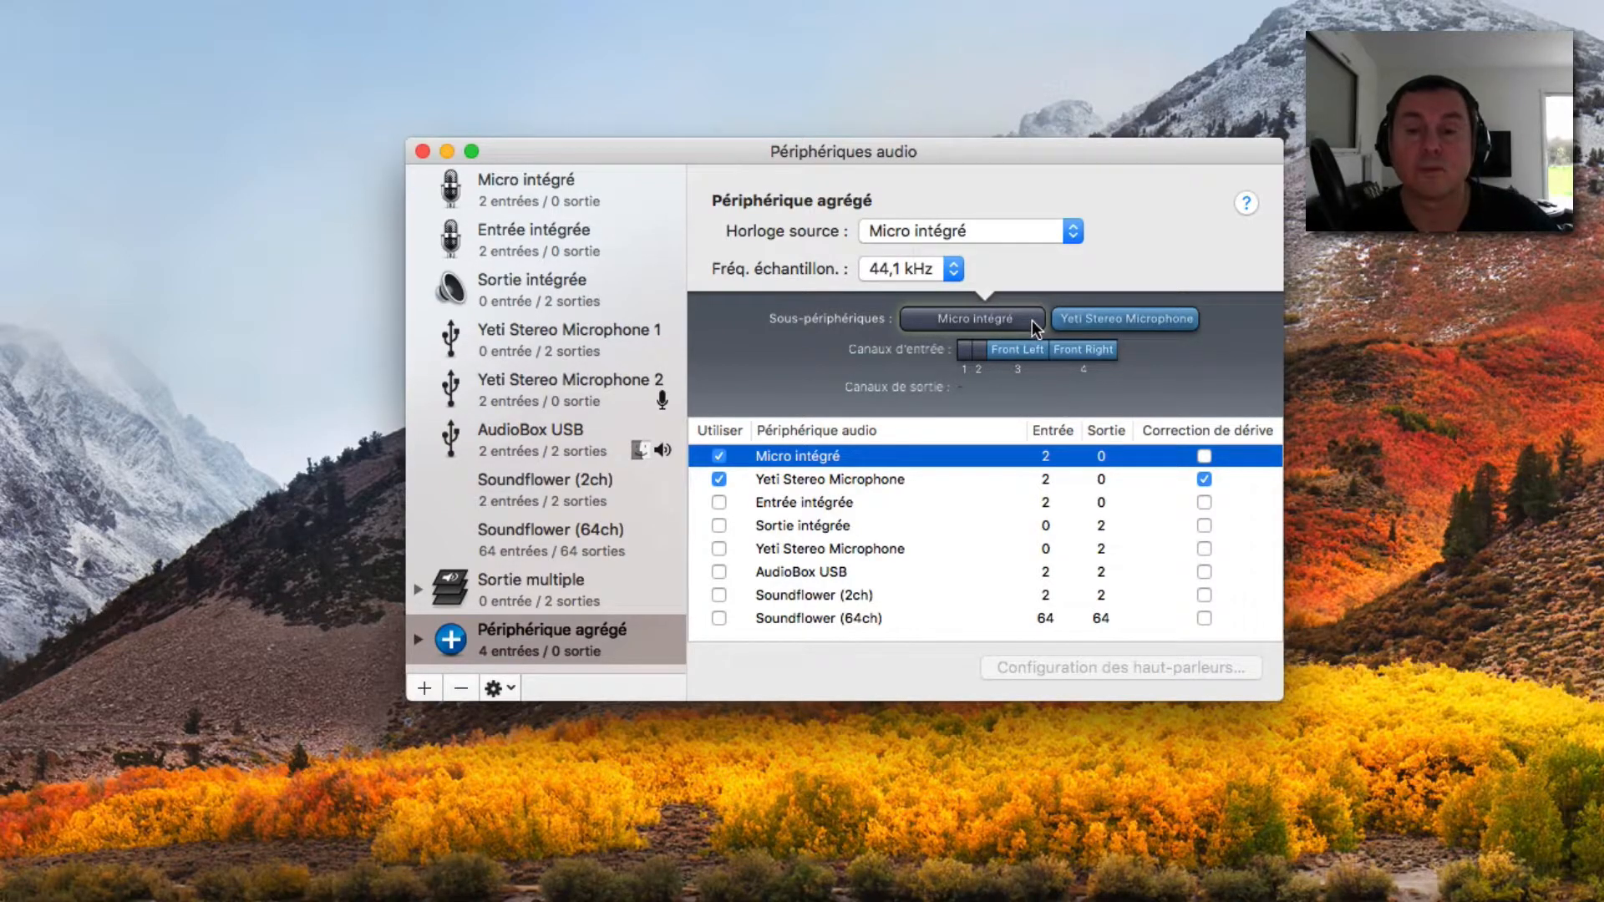
left_click(1134, 320)
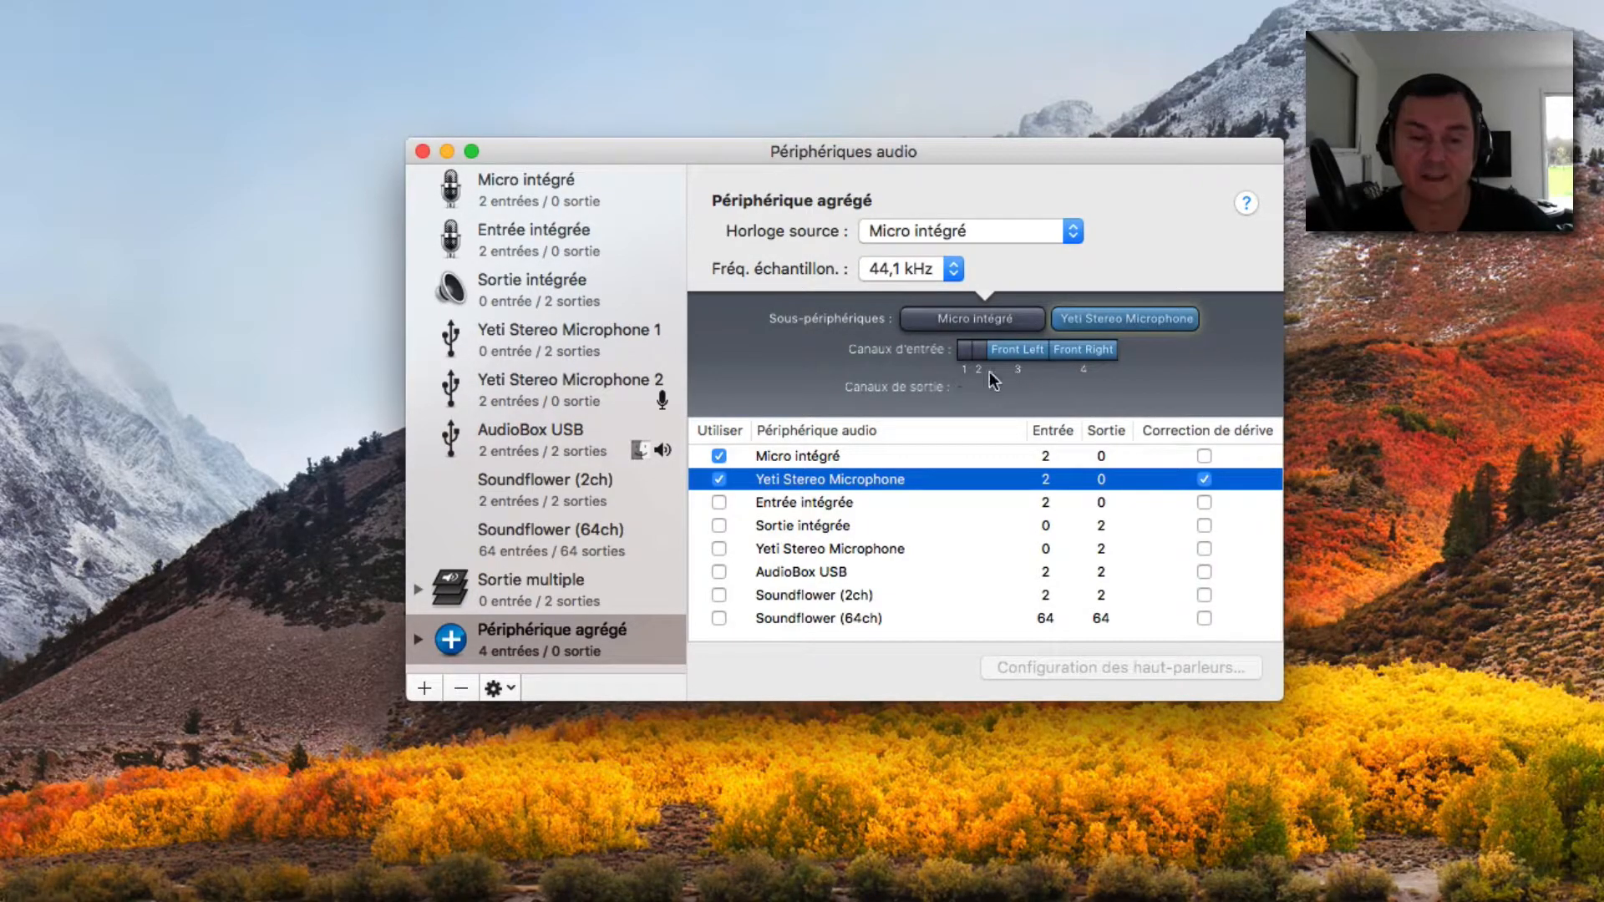
Step: Rename the aggregate device to 2 MIC REC and expand it to show its sub-devices
double_click(526, 632)
left_click_drag(636, 631, 451, 632)
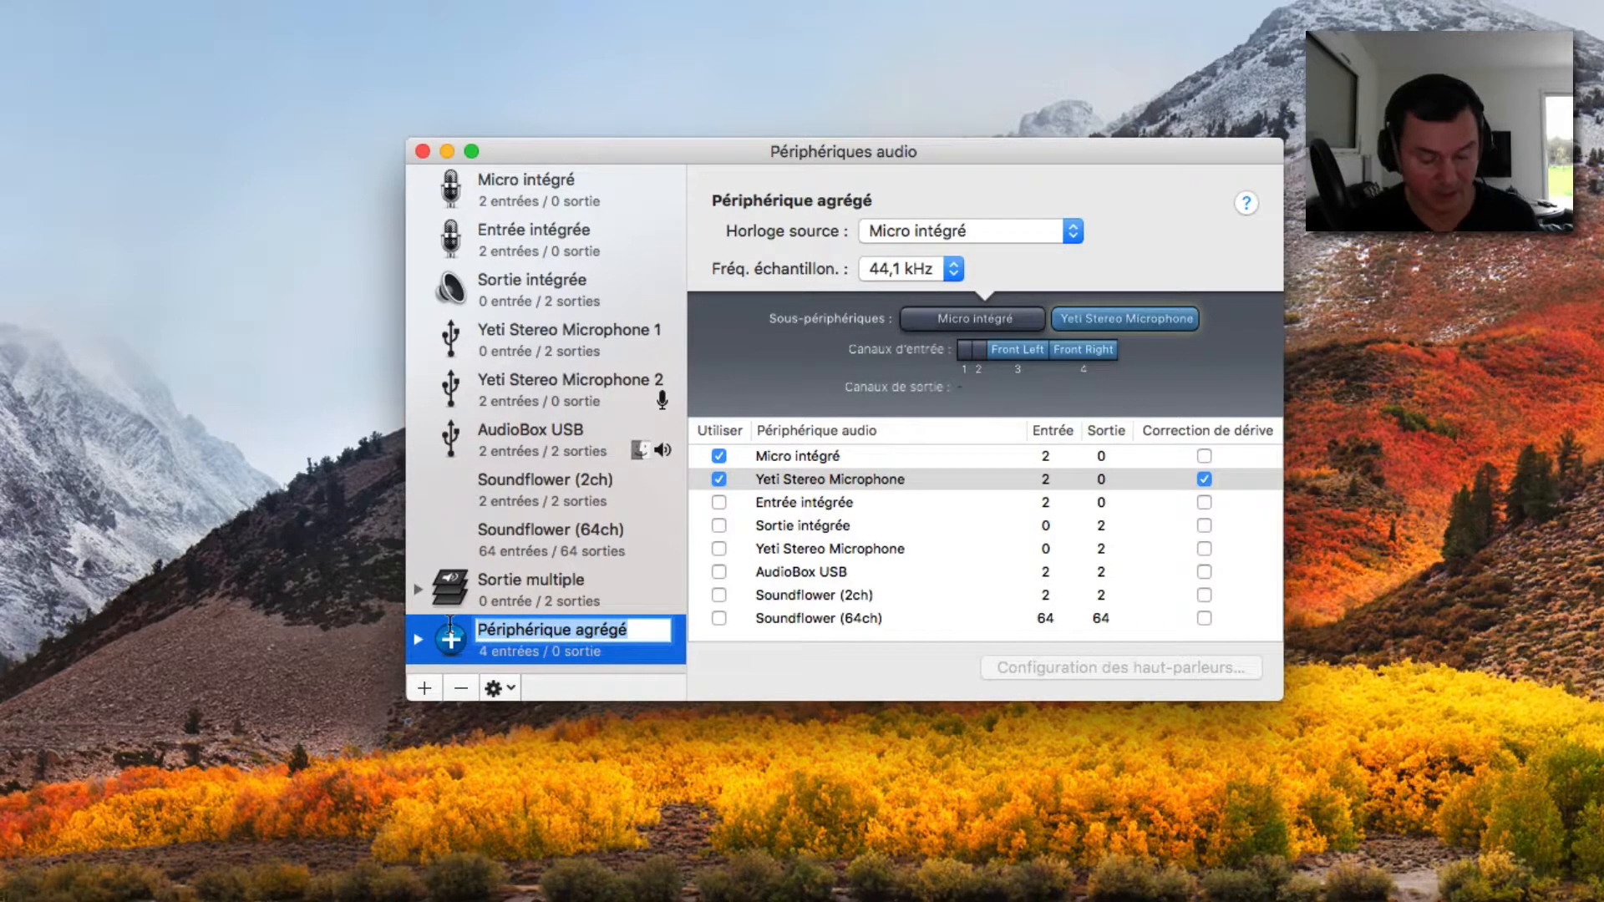
type("2 MIC REC")
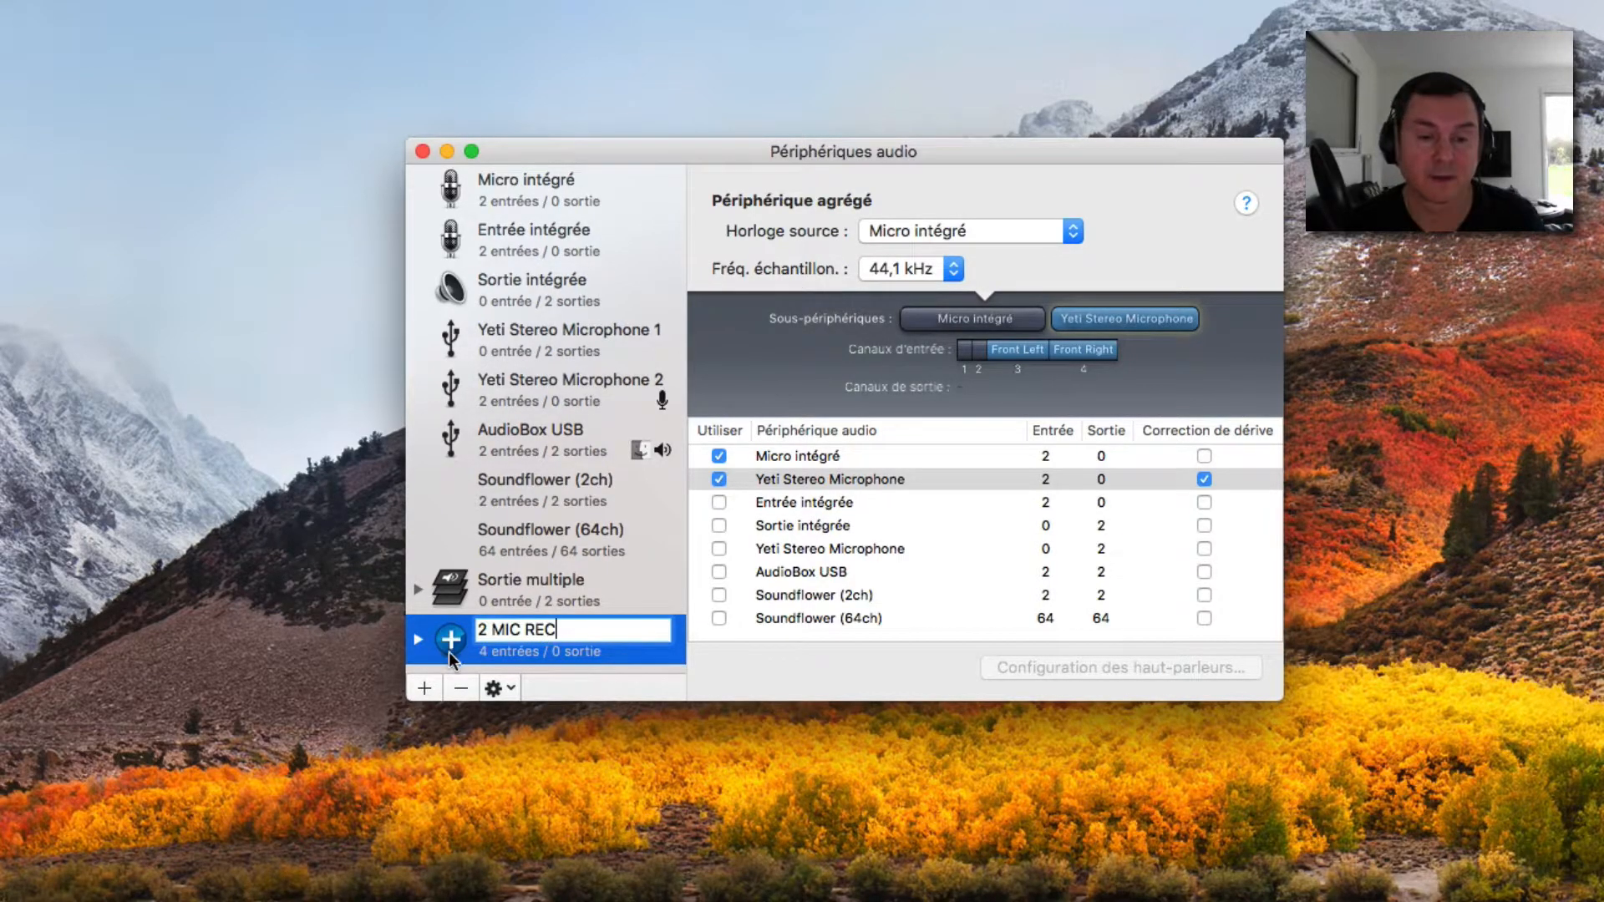
left_click(412, 641)
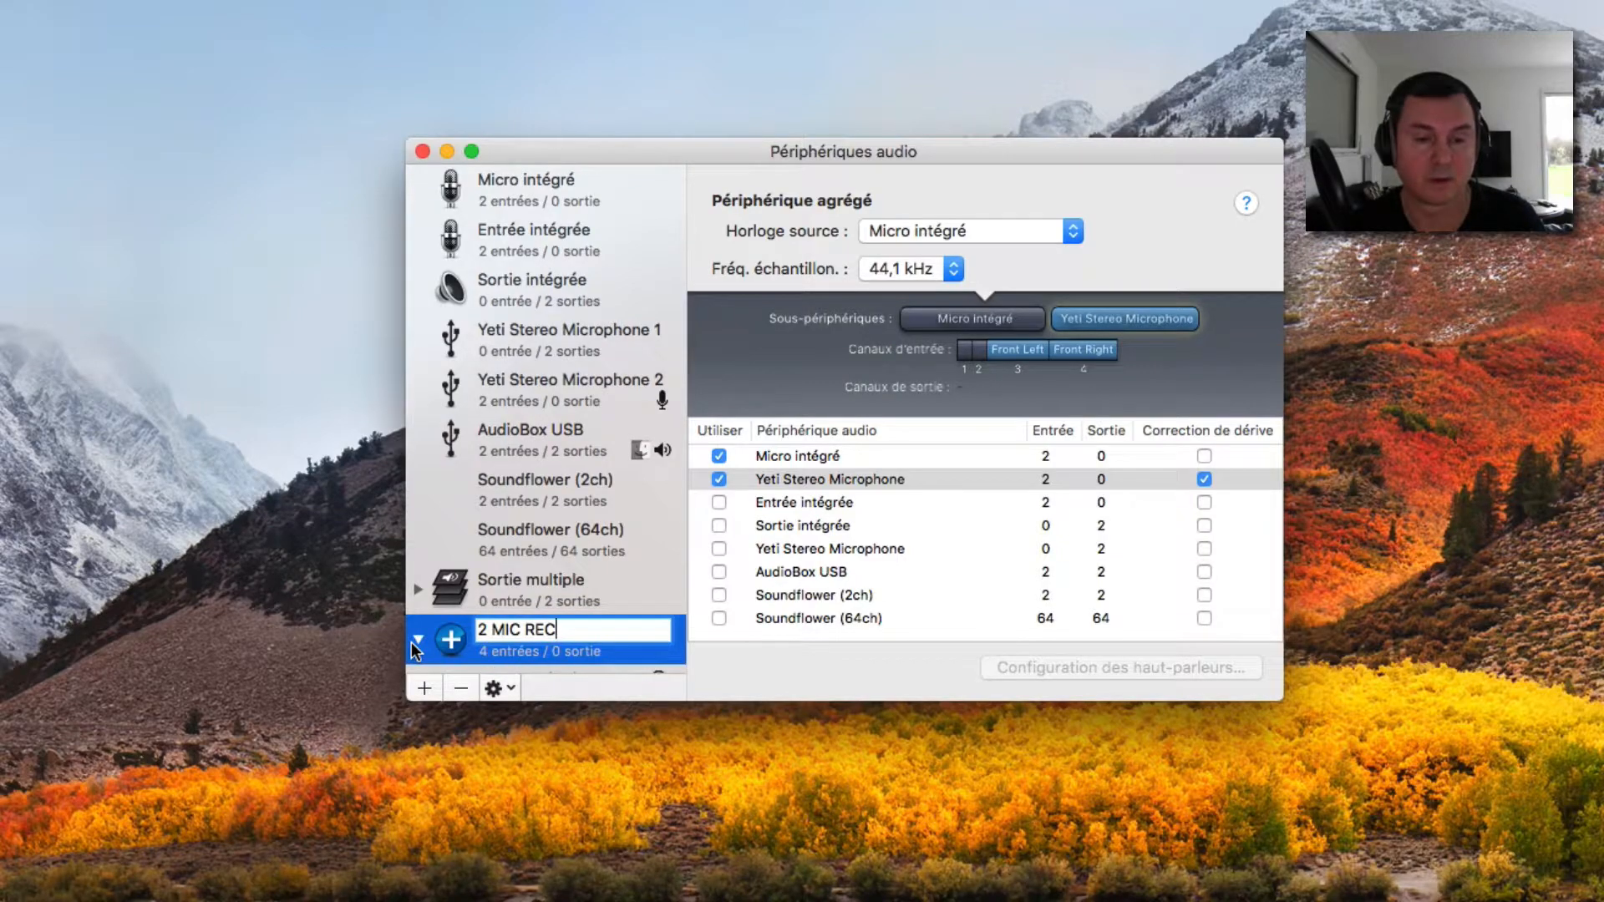
scroll(460, 603, "down", 2)
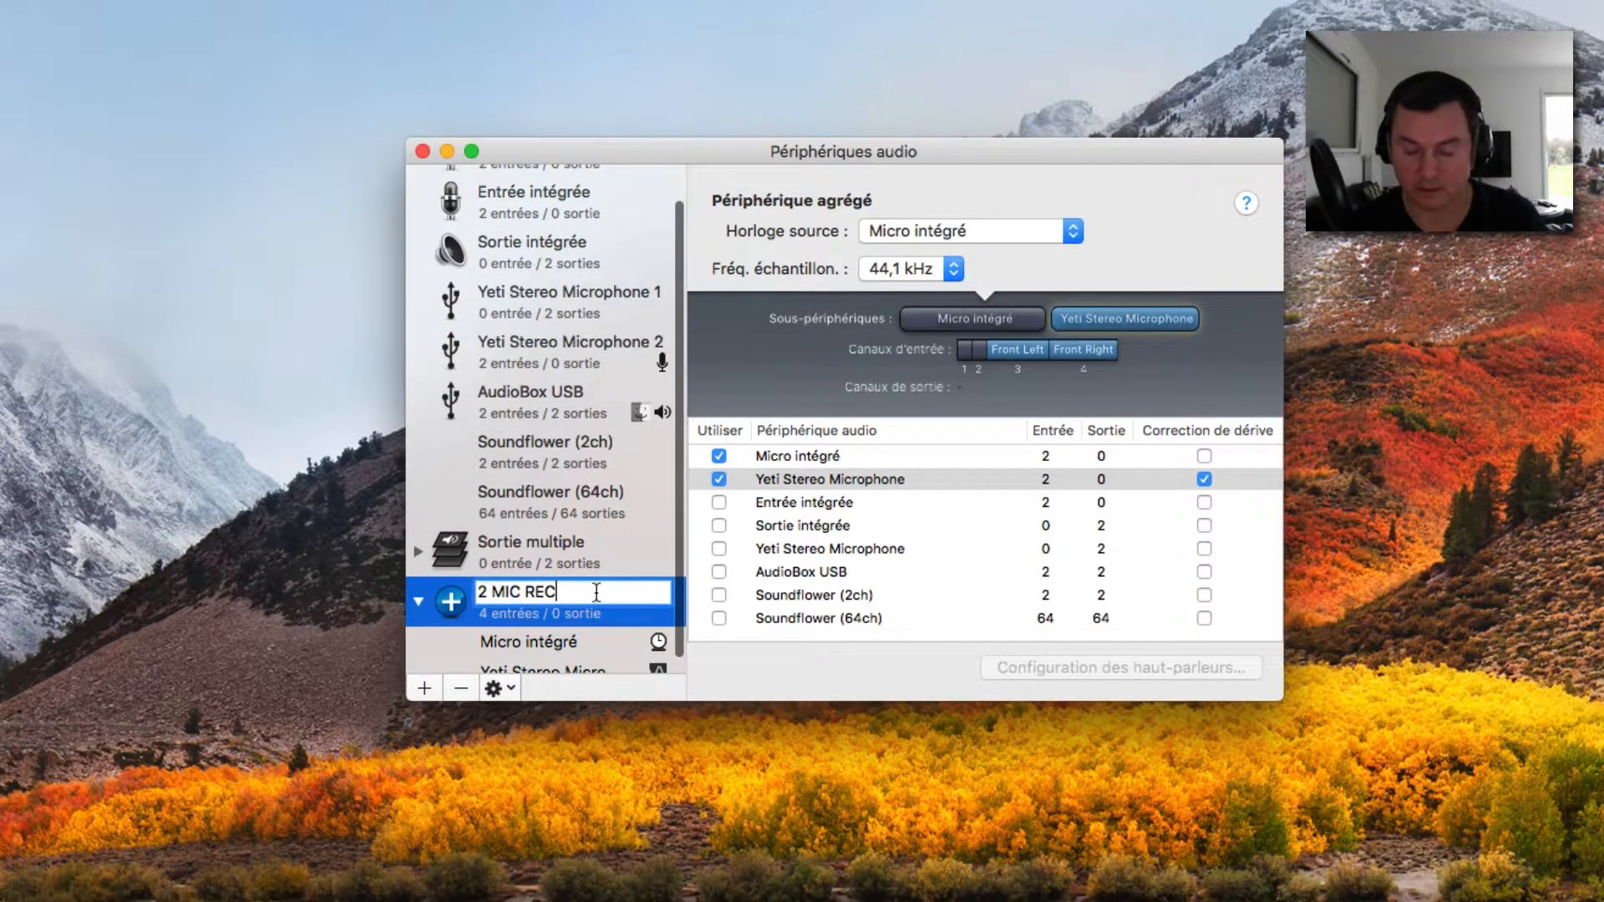
key("Return")
scroll(487, 602, "down", 1)
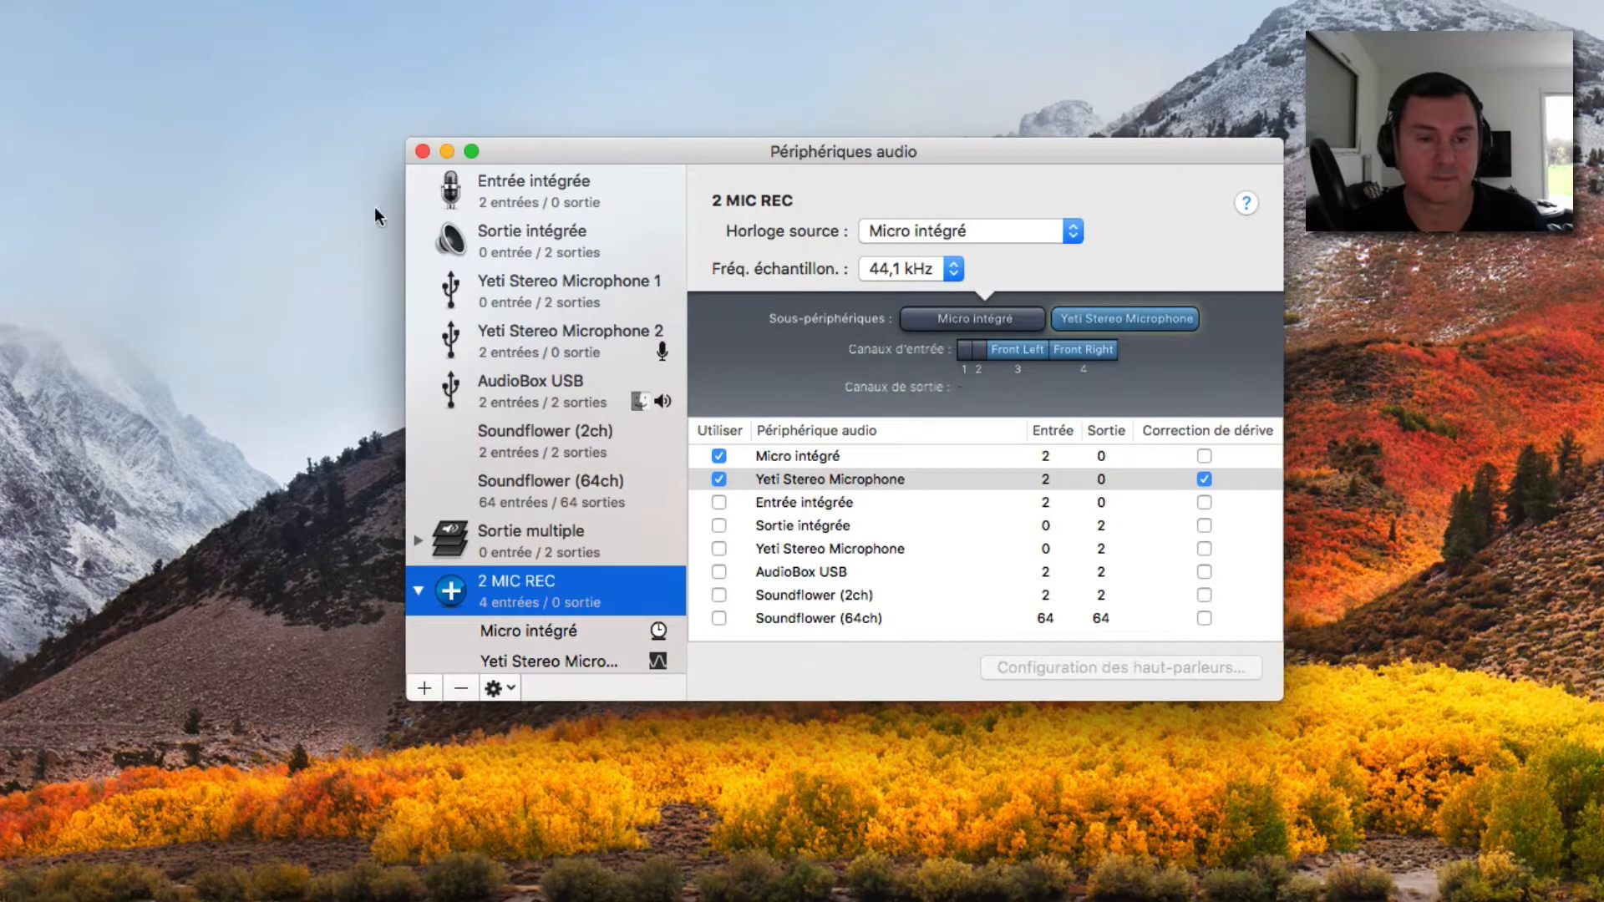
left_click(423, 151)
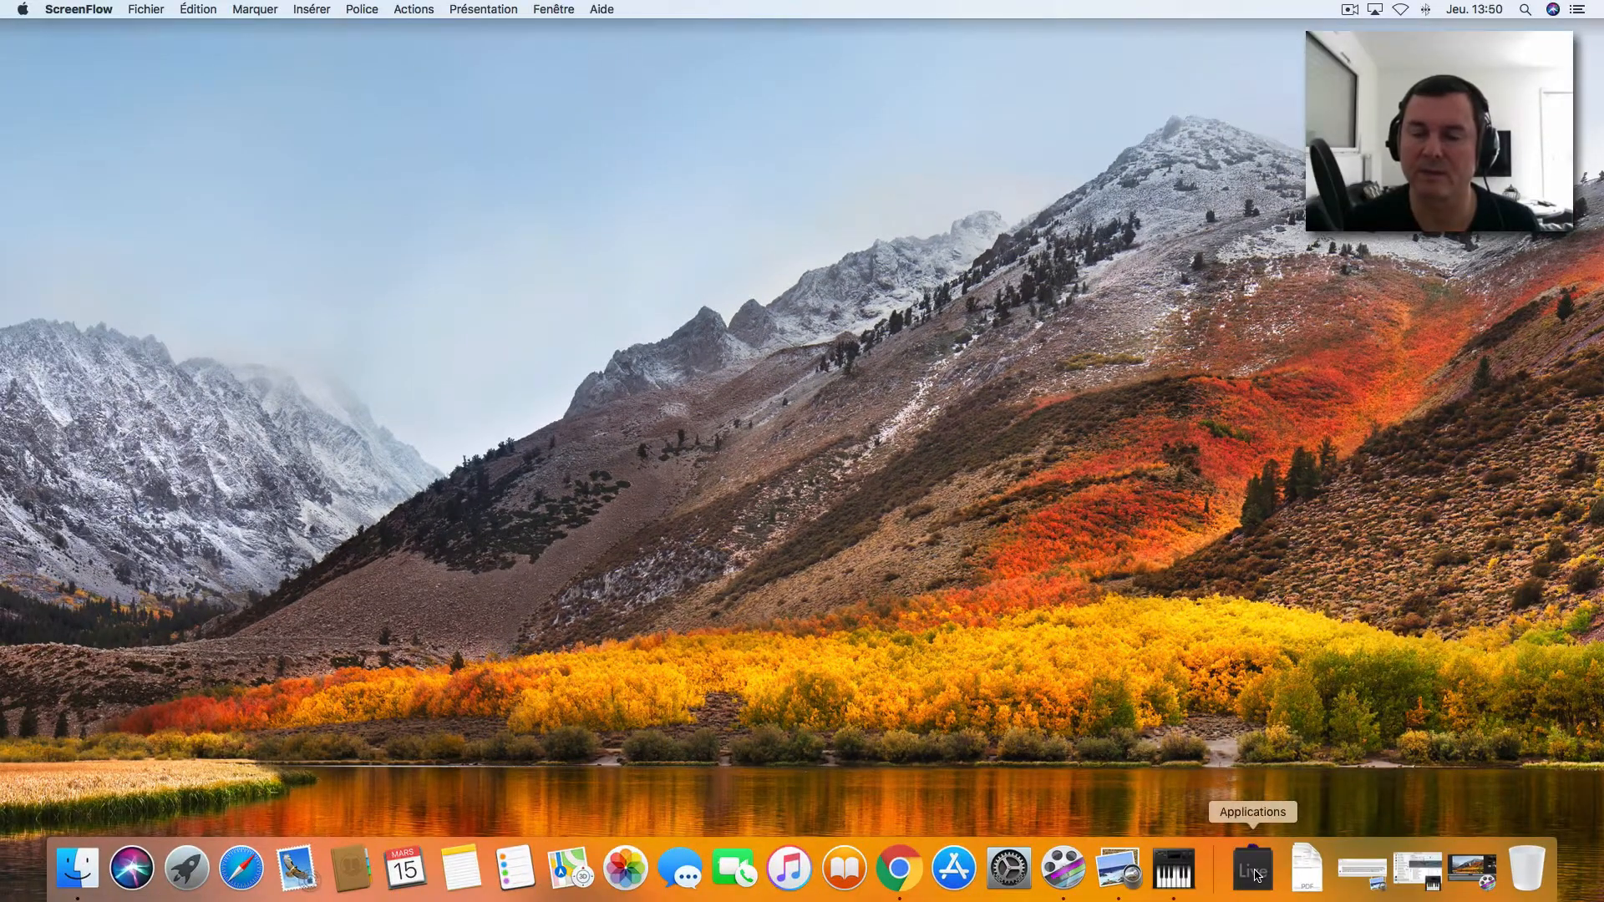
Step: Switch to GarageBand and create an empty project
left_click(1257, 874)
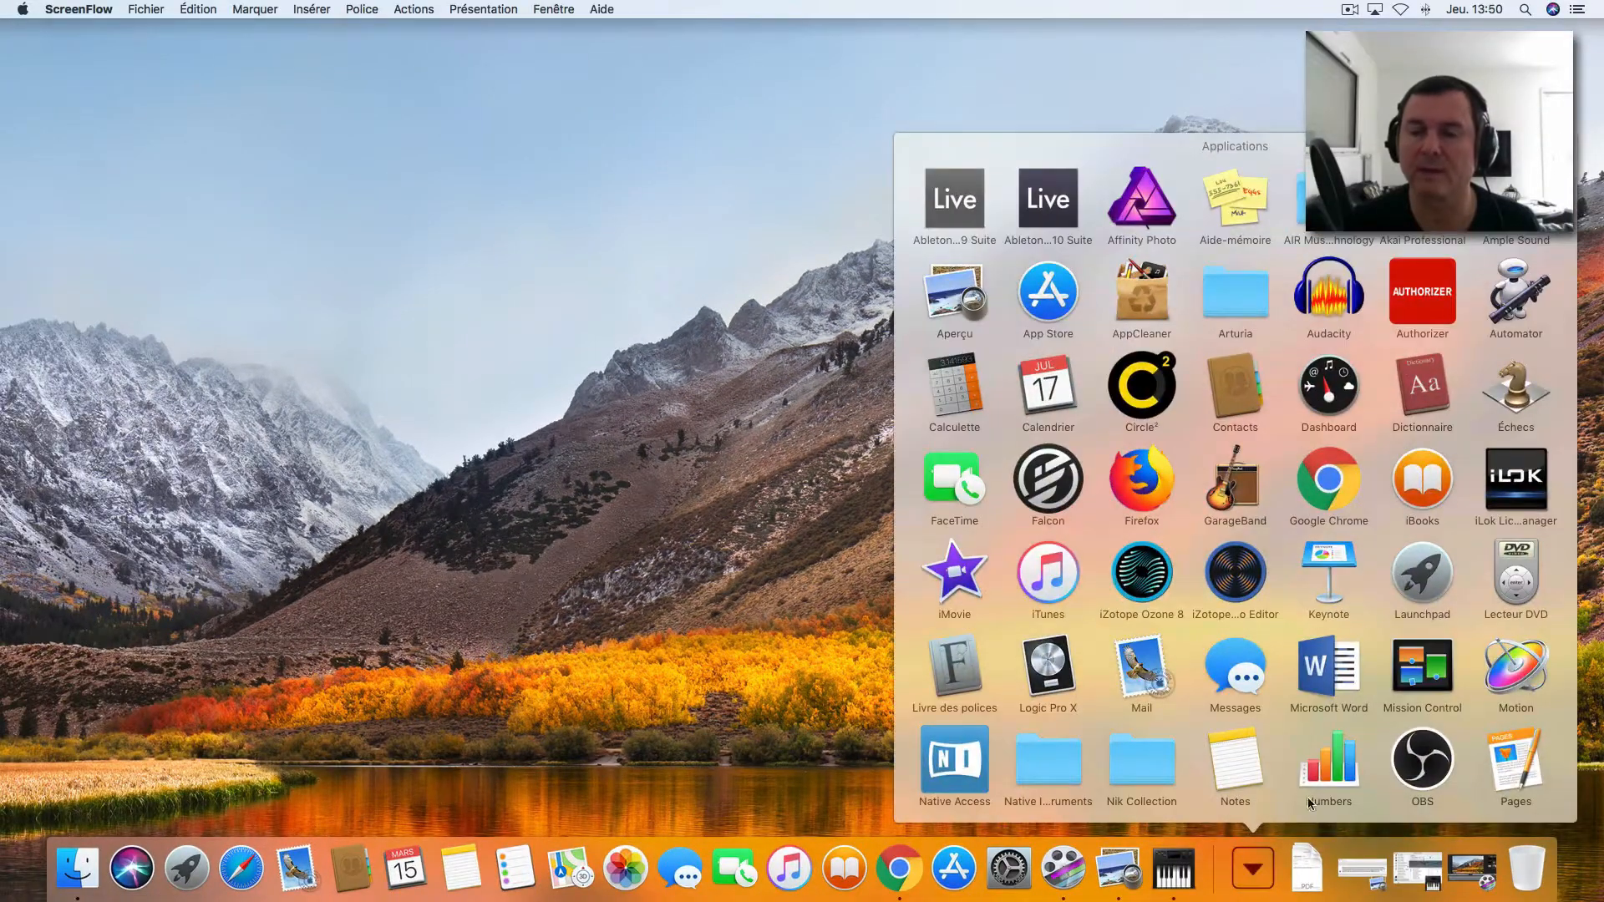
left_click(1253, 495)
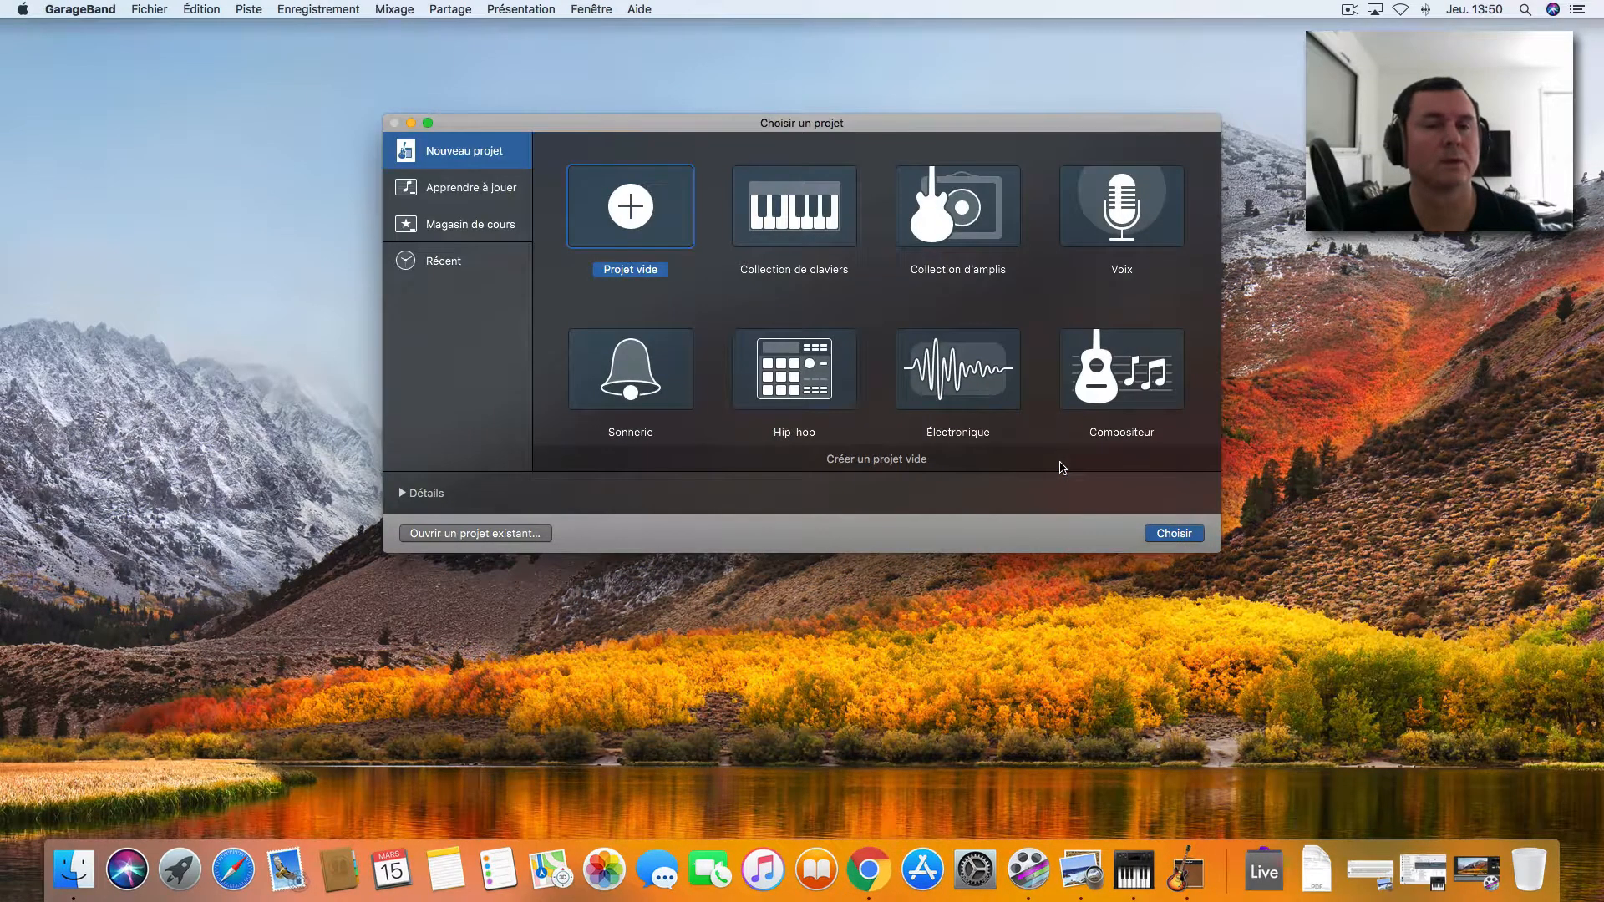
left_click(1190, 526)
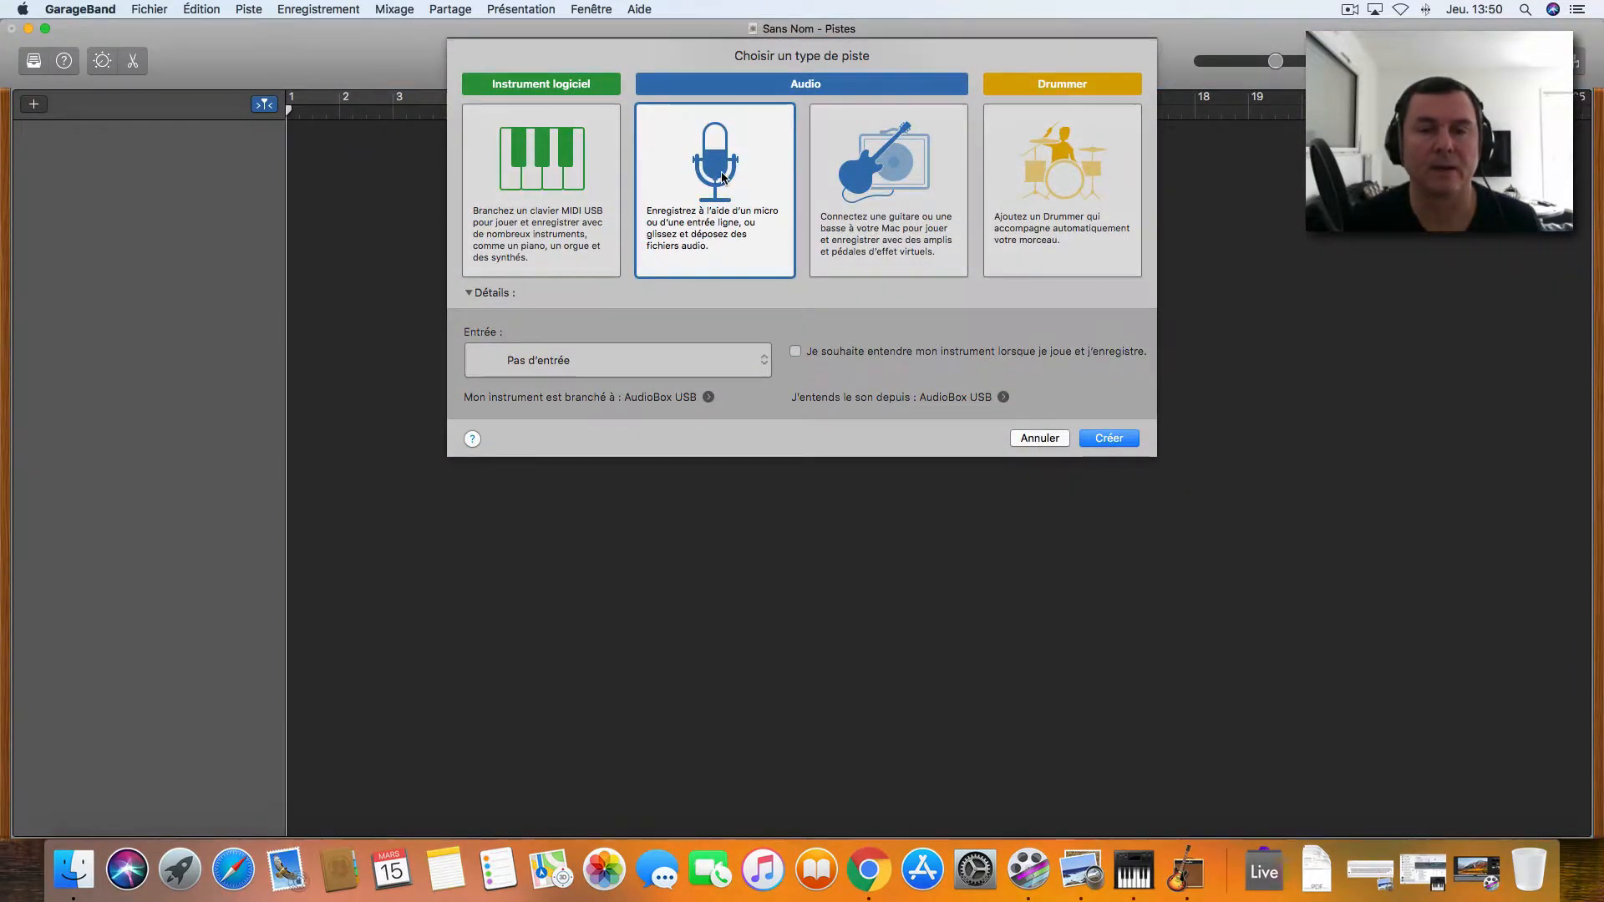
Step: Check the input choices for a microphone audio track and create a software instrument track instead
left_click(687, 361)
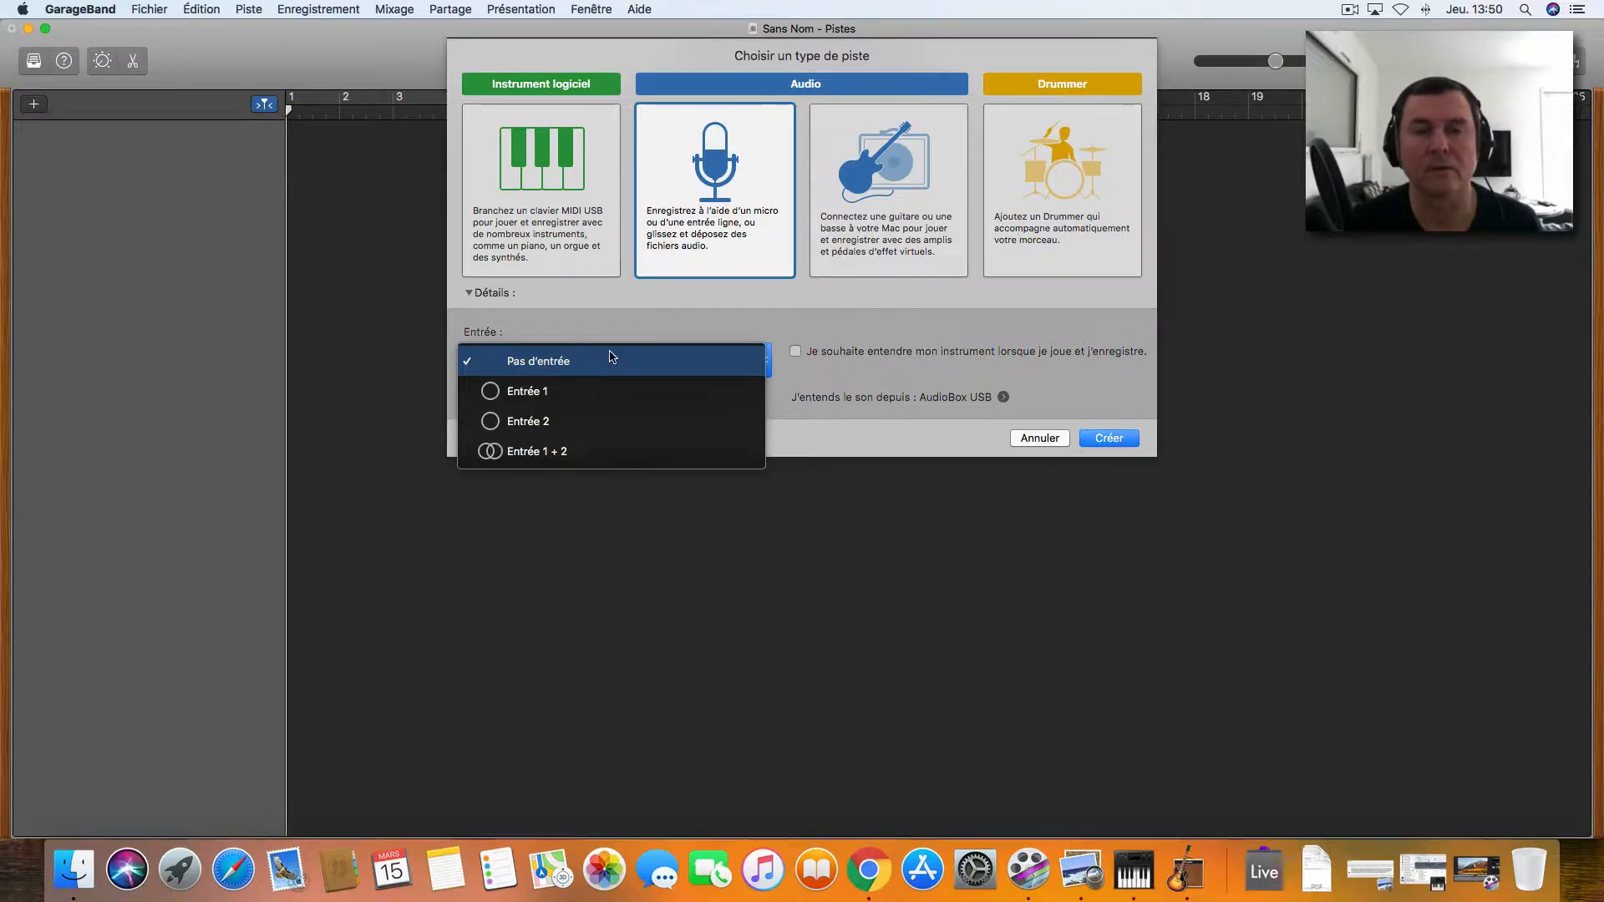
left_click(644, 303)
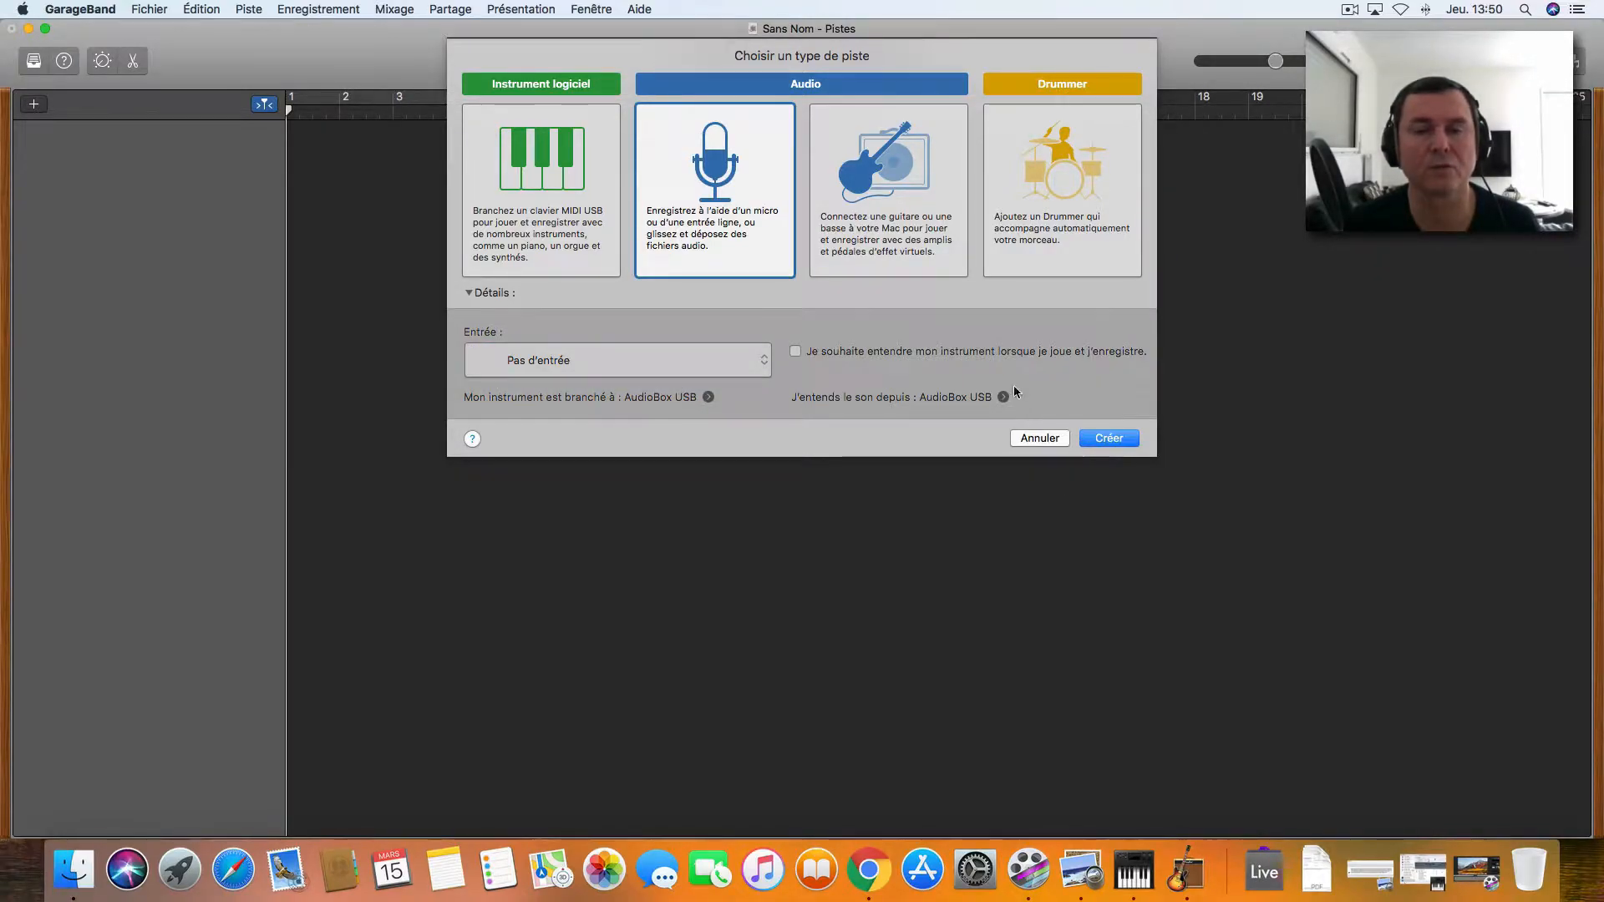
left_click(591, 235)
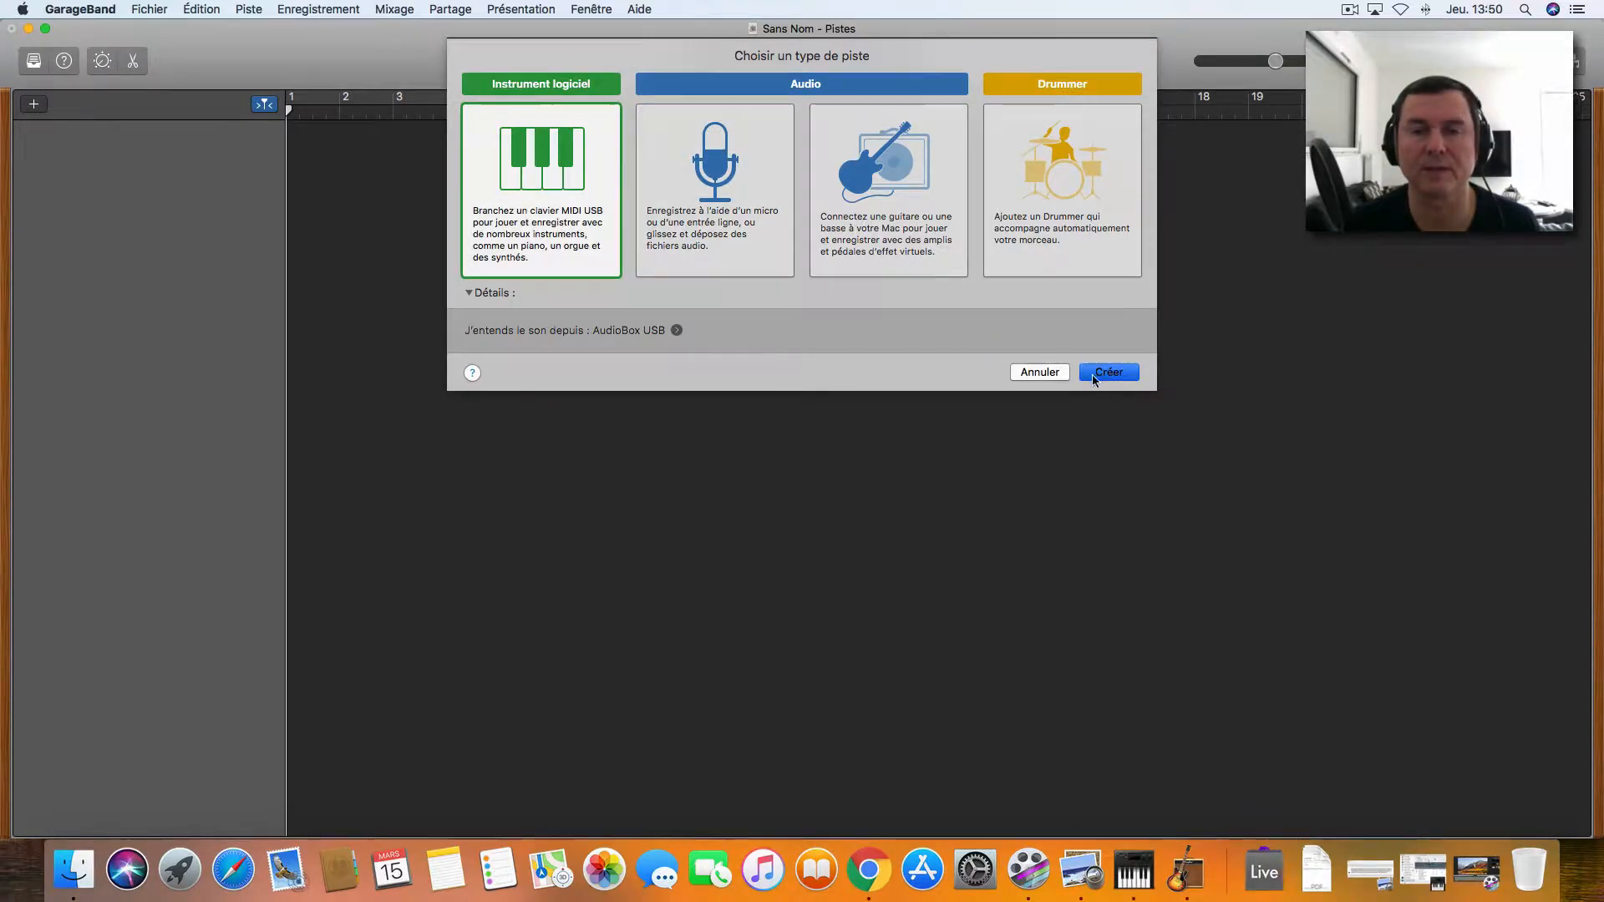
key("Return")
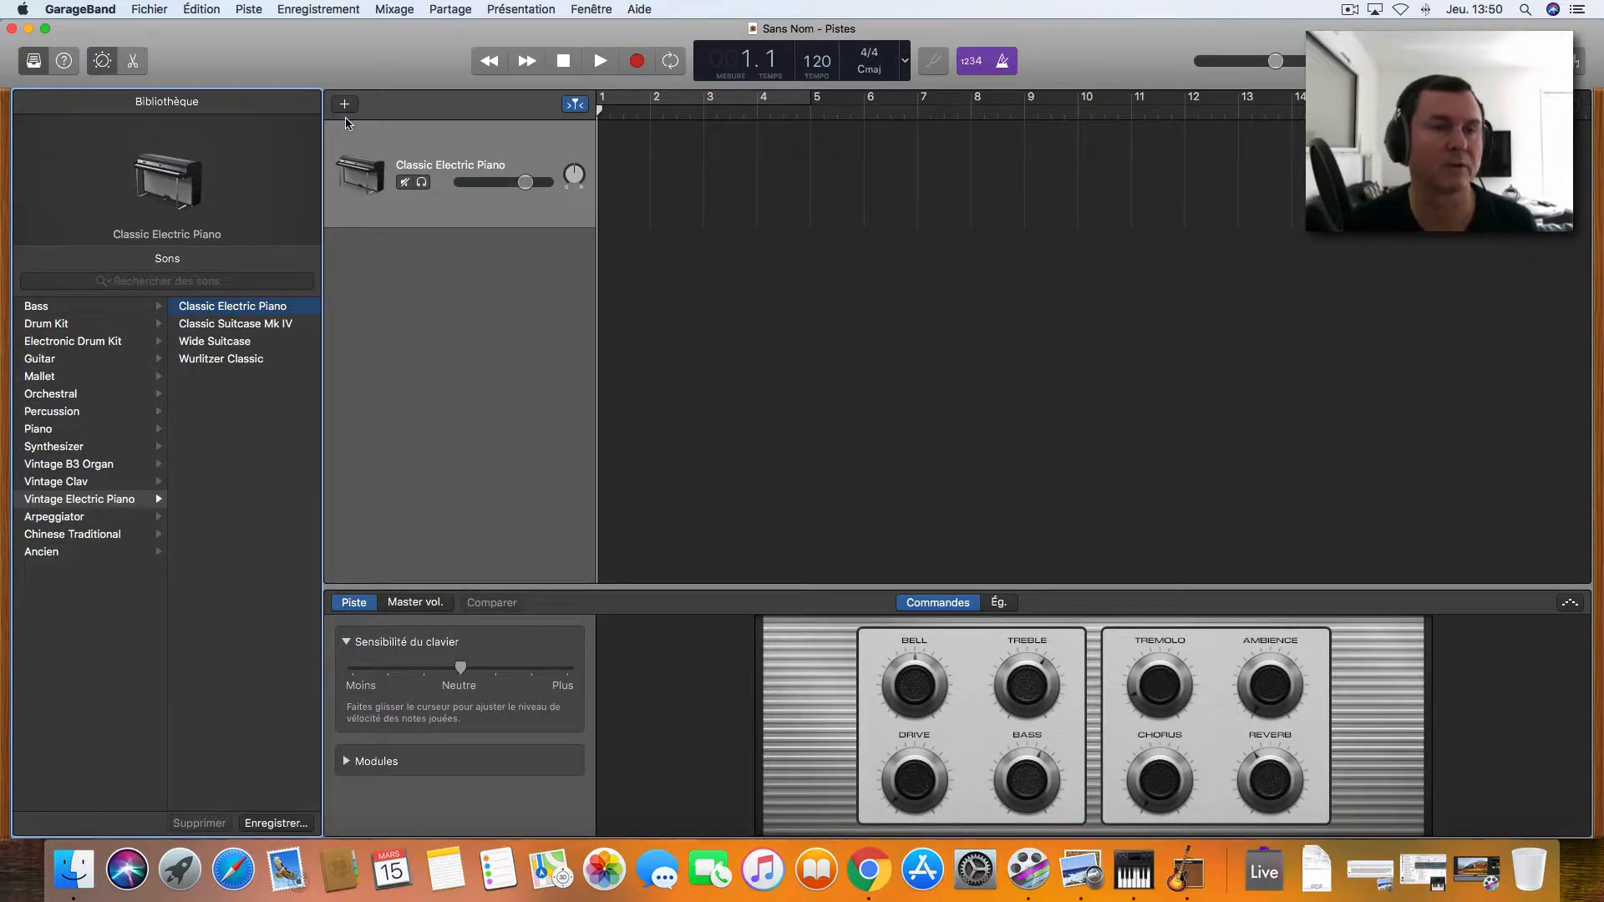
Step: Set the audio input device to 2 MIC REC in the GarageBand preferences
left_click(97, 11)
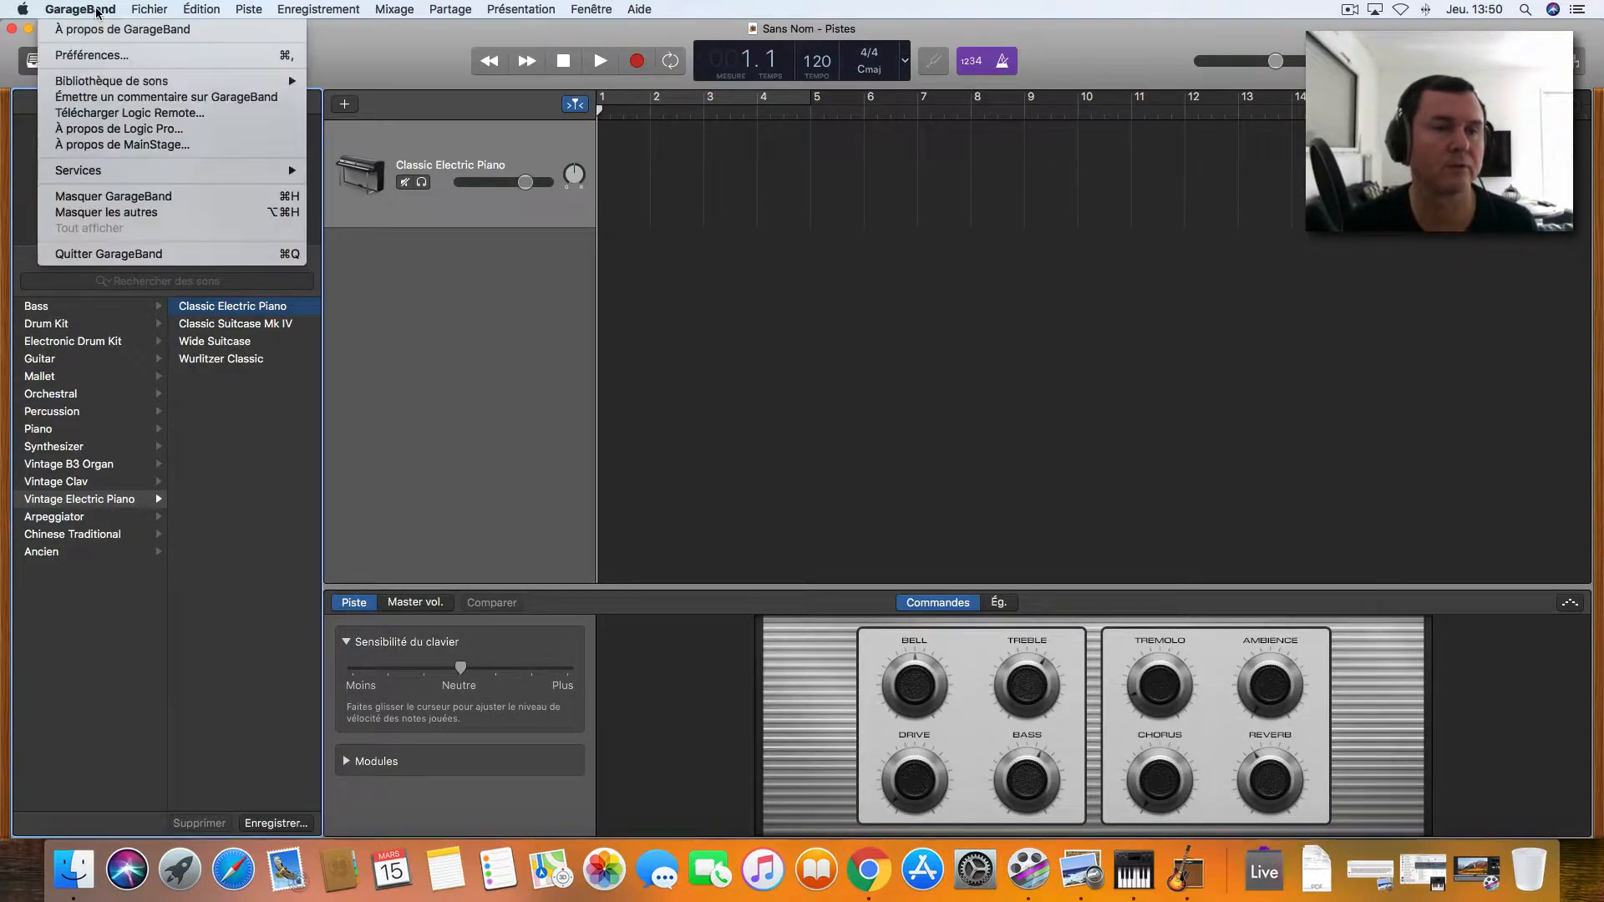
left_click(120, 60)
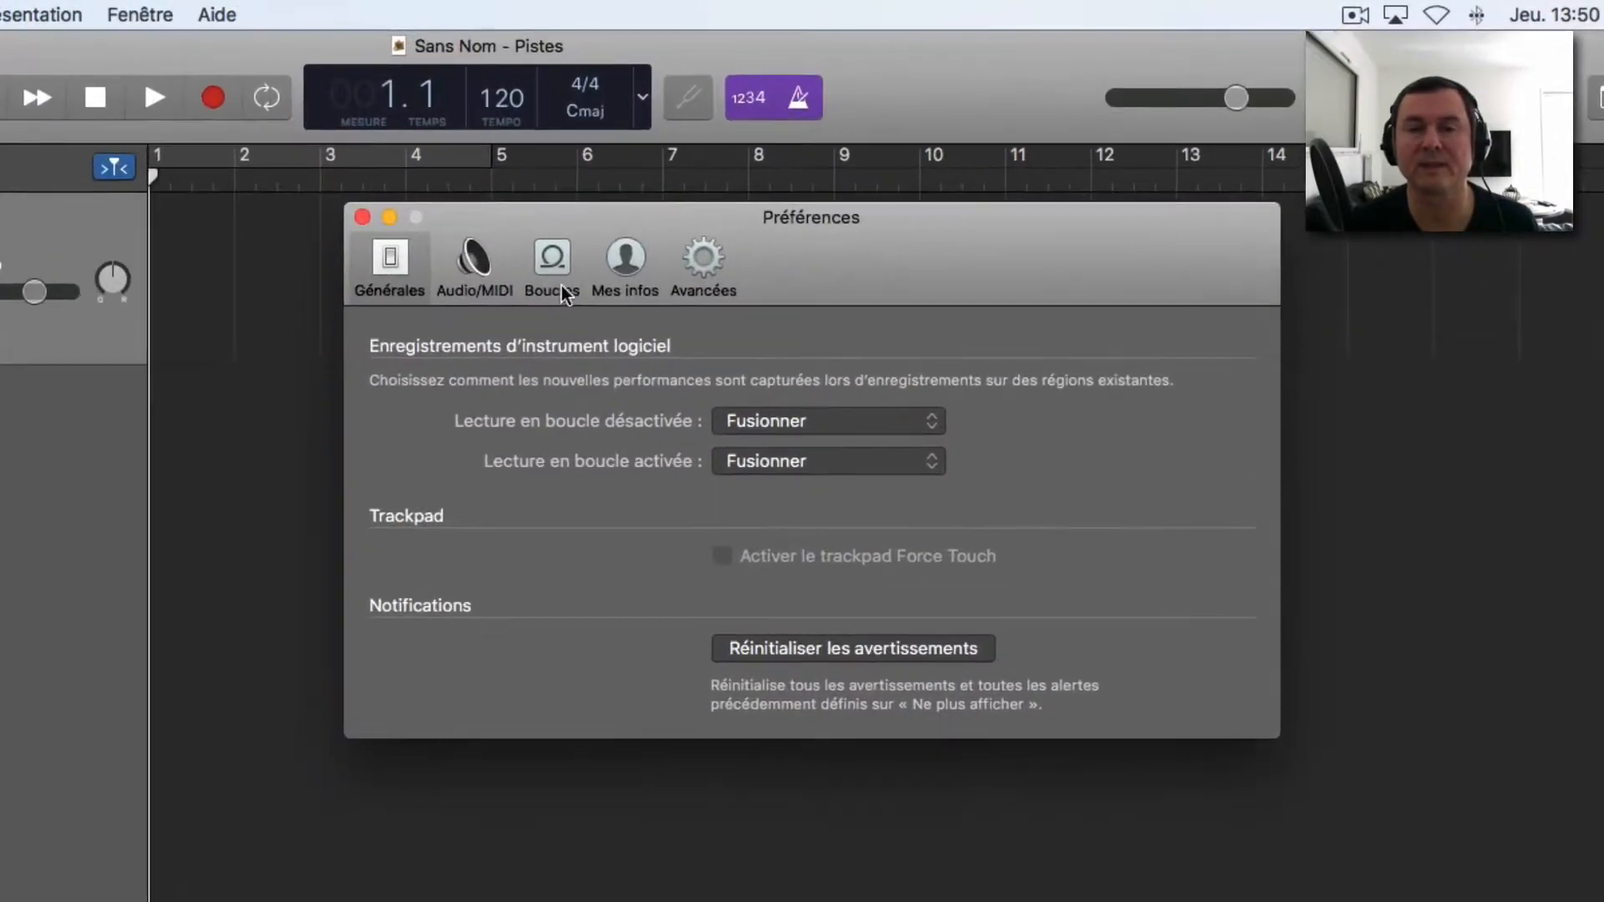
left_click(480, 267)
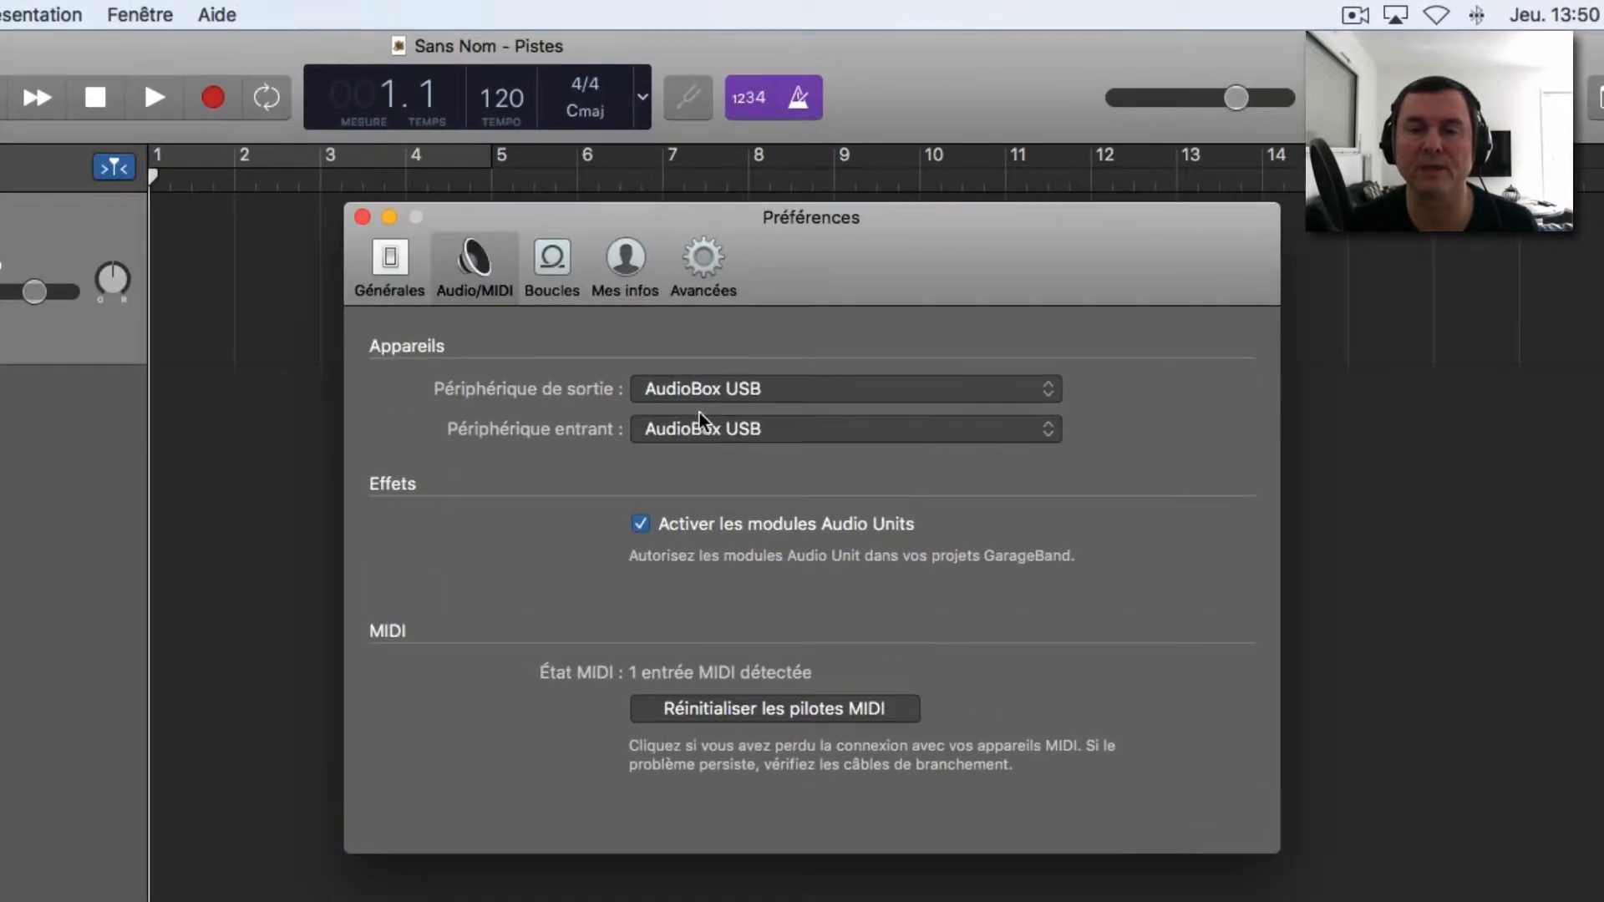
left_click(744, 436)
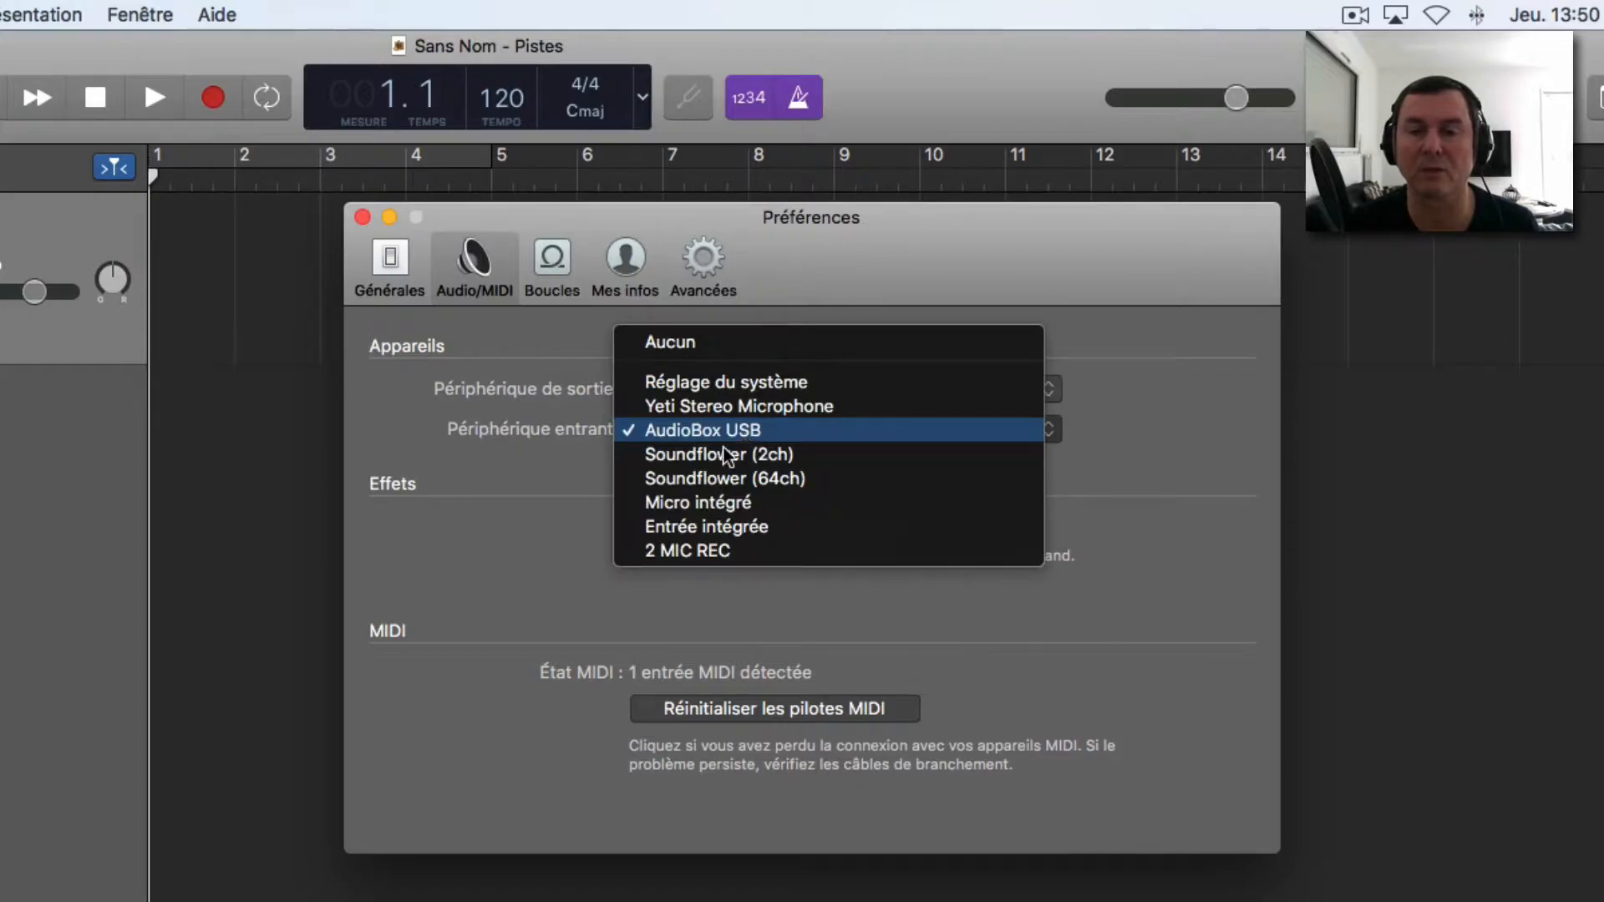
left_click(760, 556)
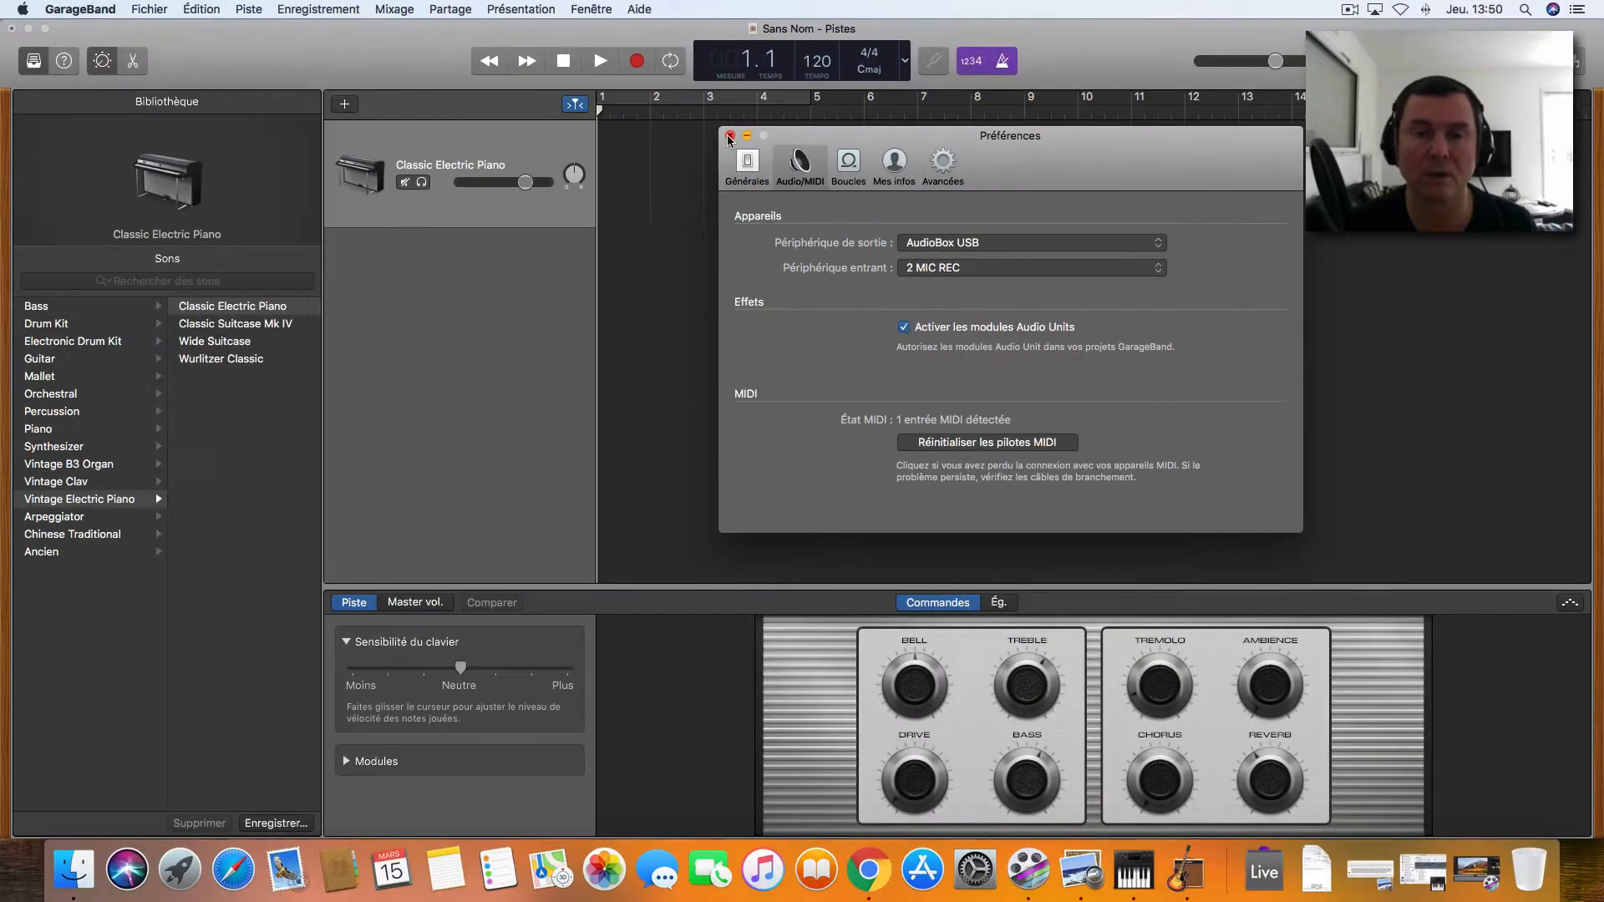
left_click(729, 137)
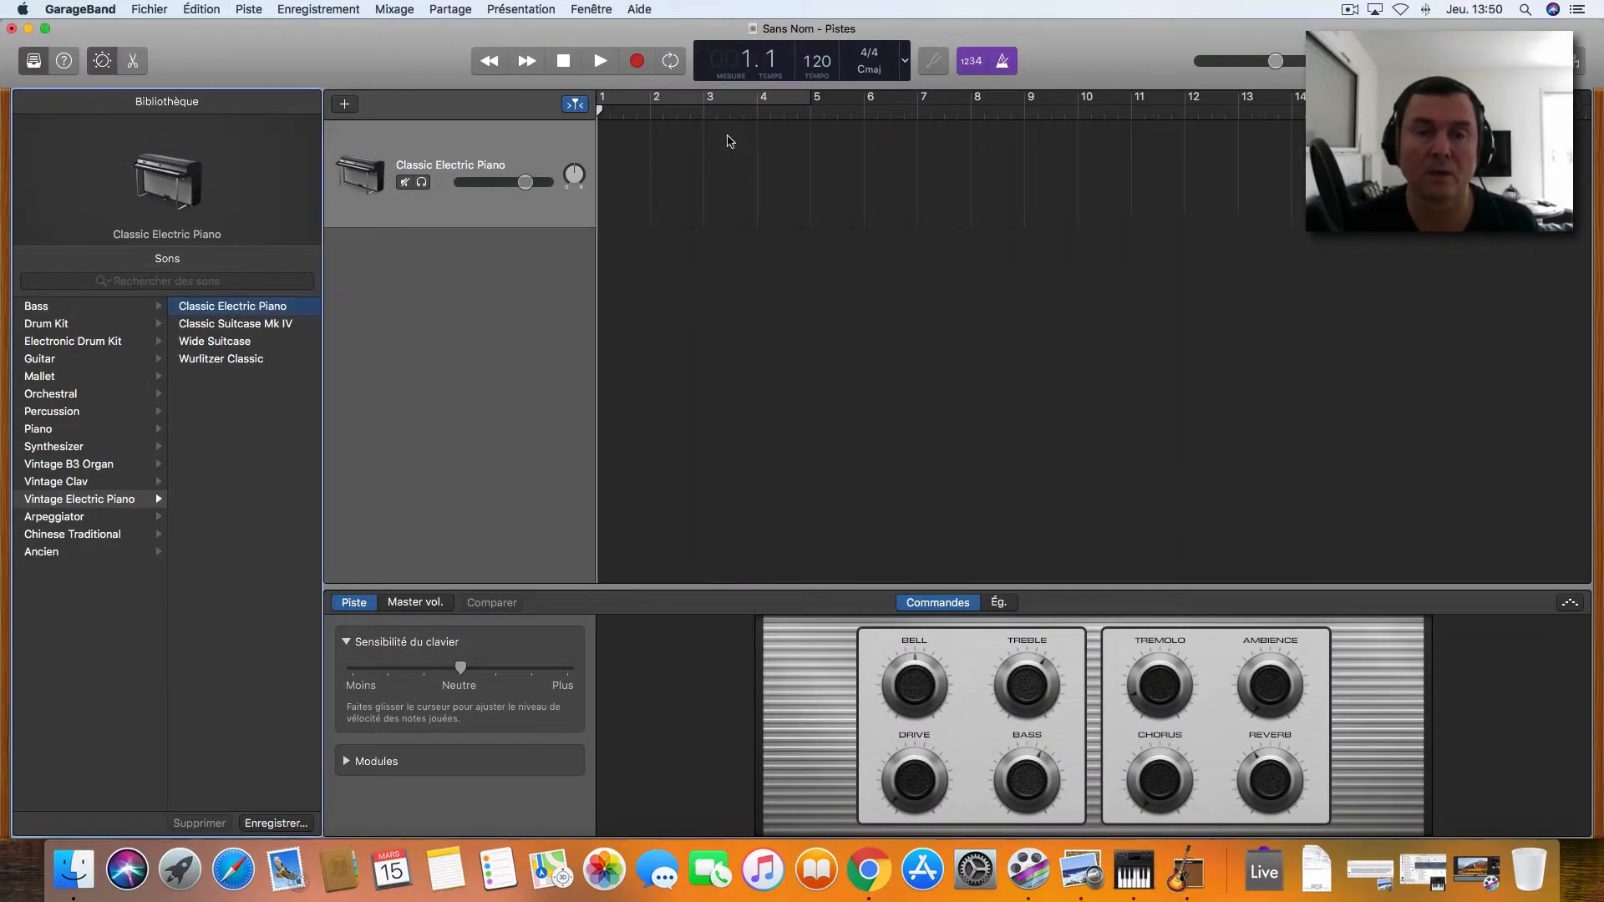
Step: Delete the Classic Electric Piano track from the project
left_click(410, 139)
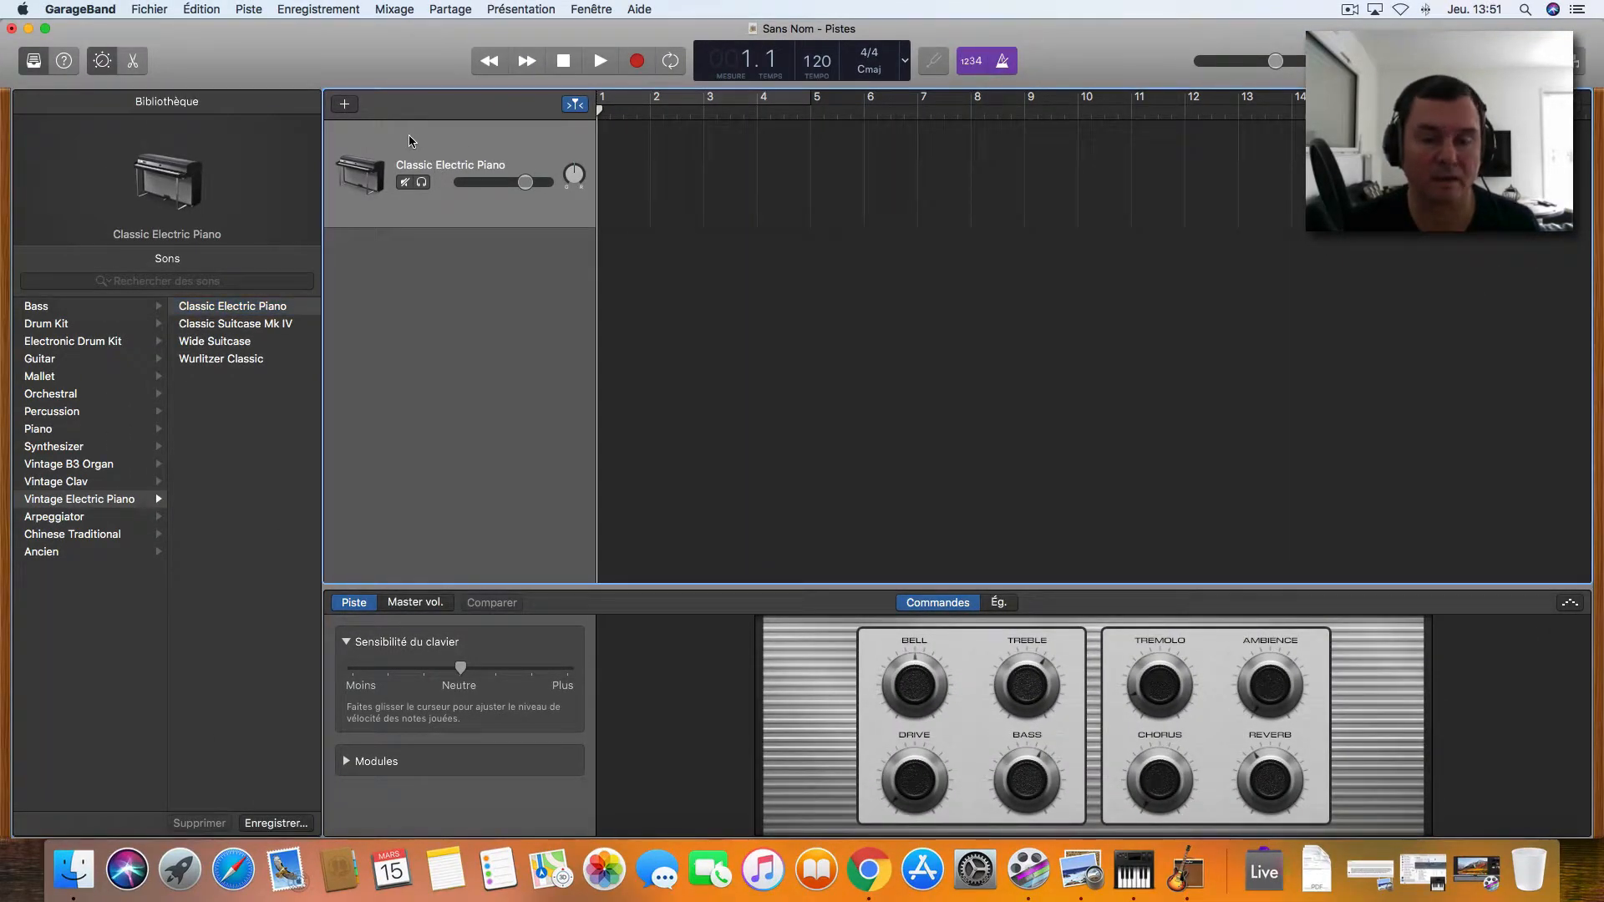
key("super+BackSpace")
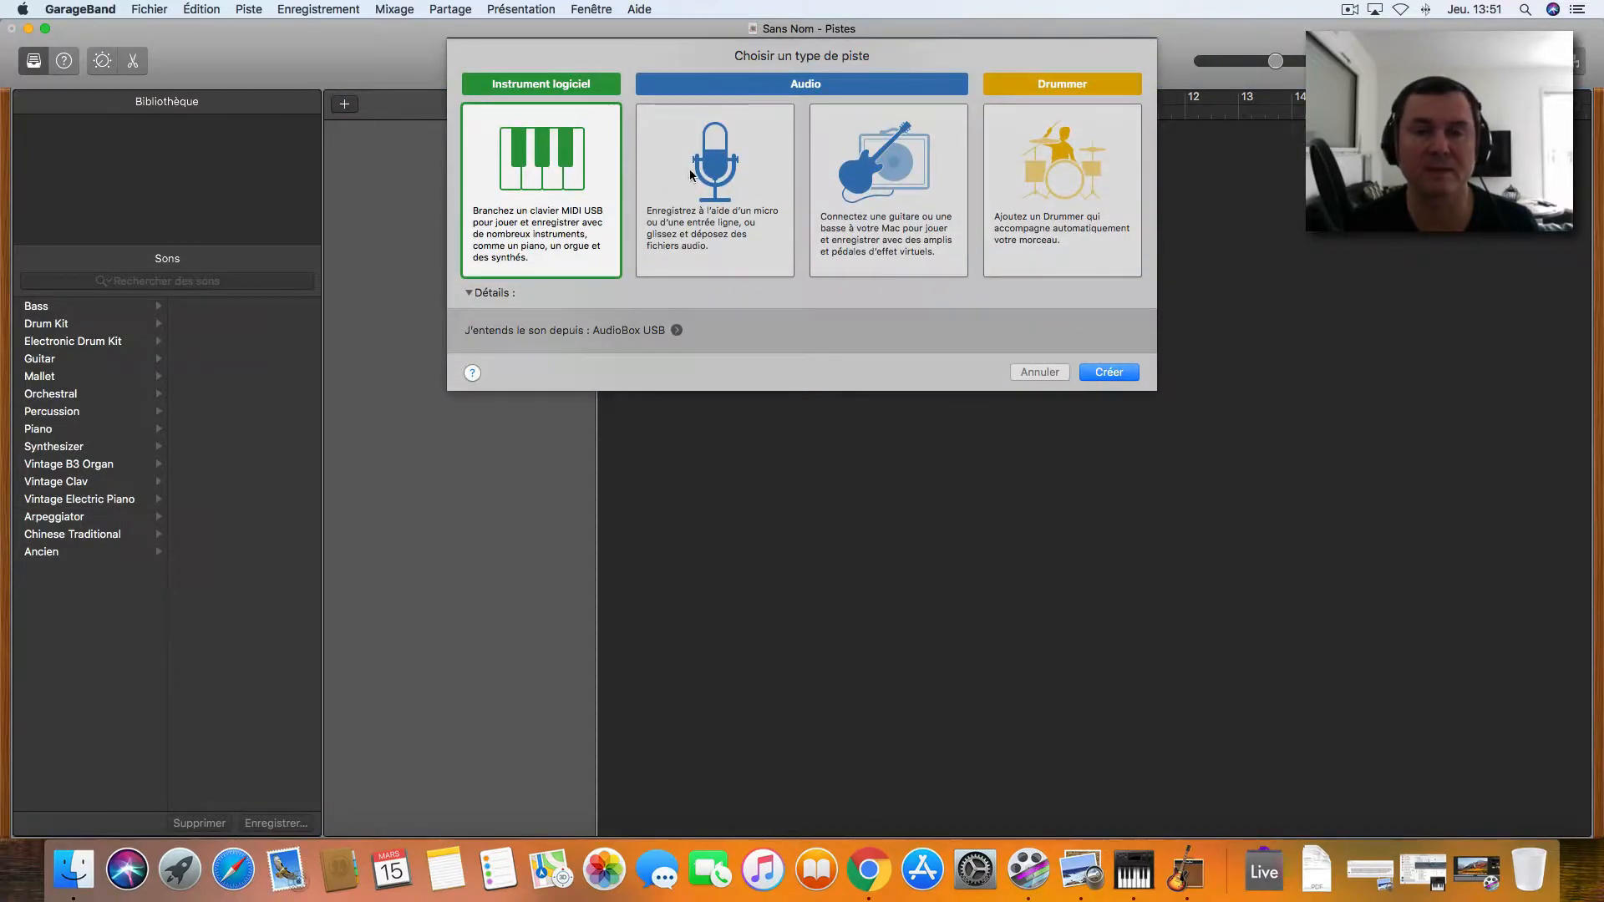
Step: Choose a microphone audio track with input Entrée 1 + 2 and check the audio devices assigned in the preferences
left_click(709, 150)
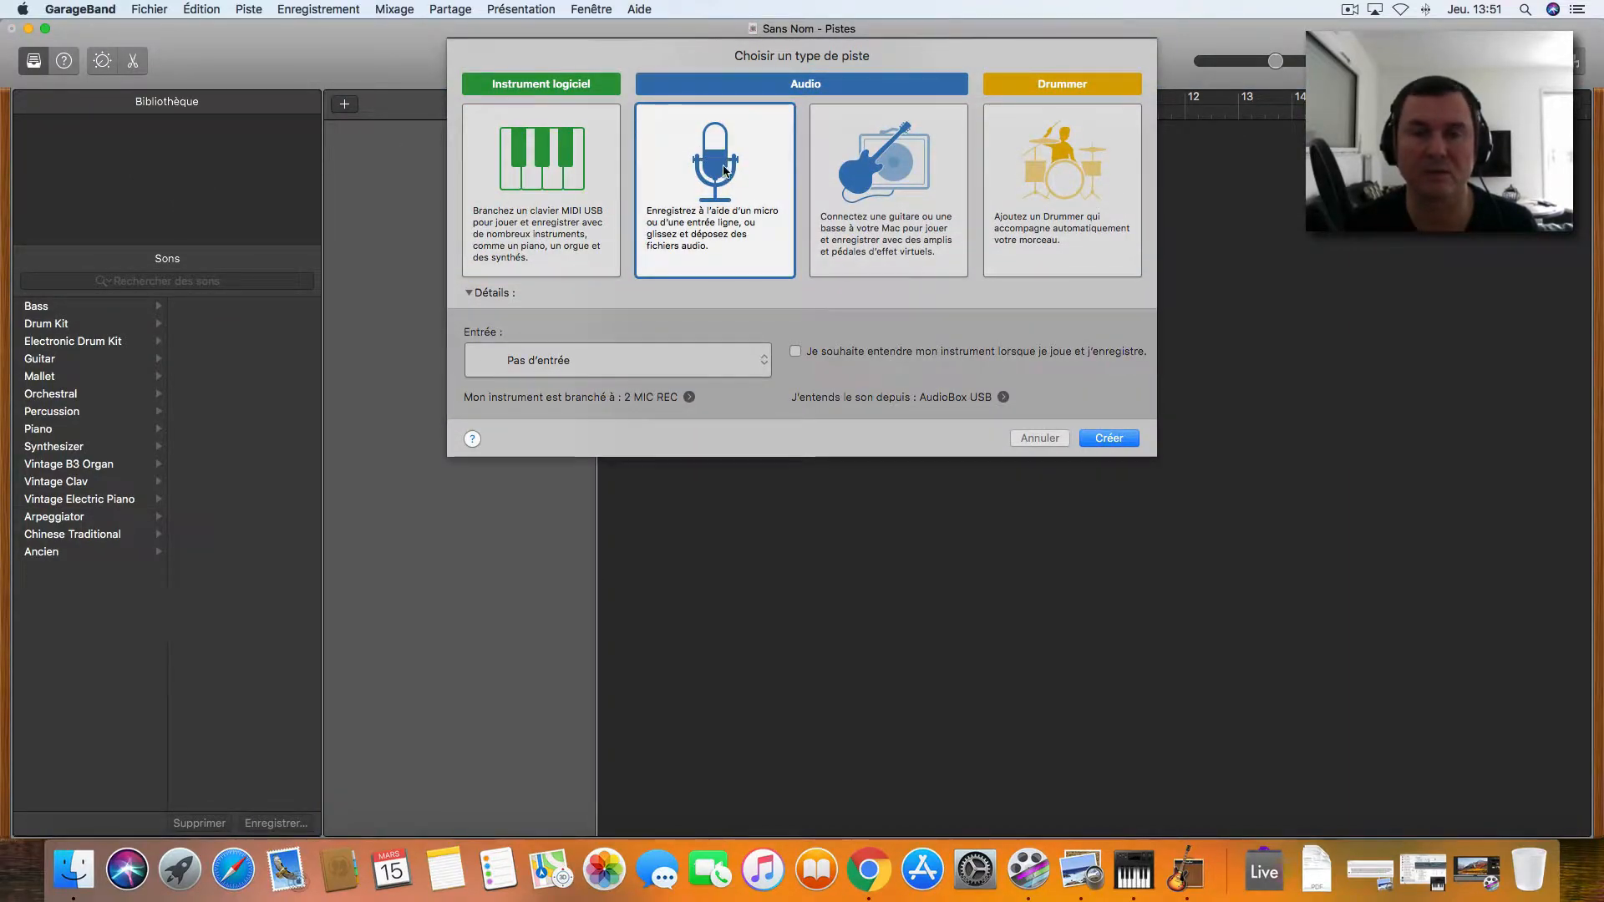
left_click(710, 370)
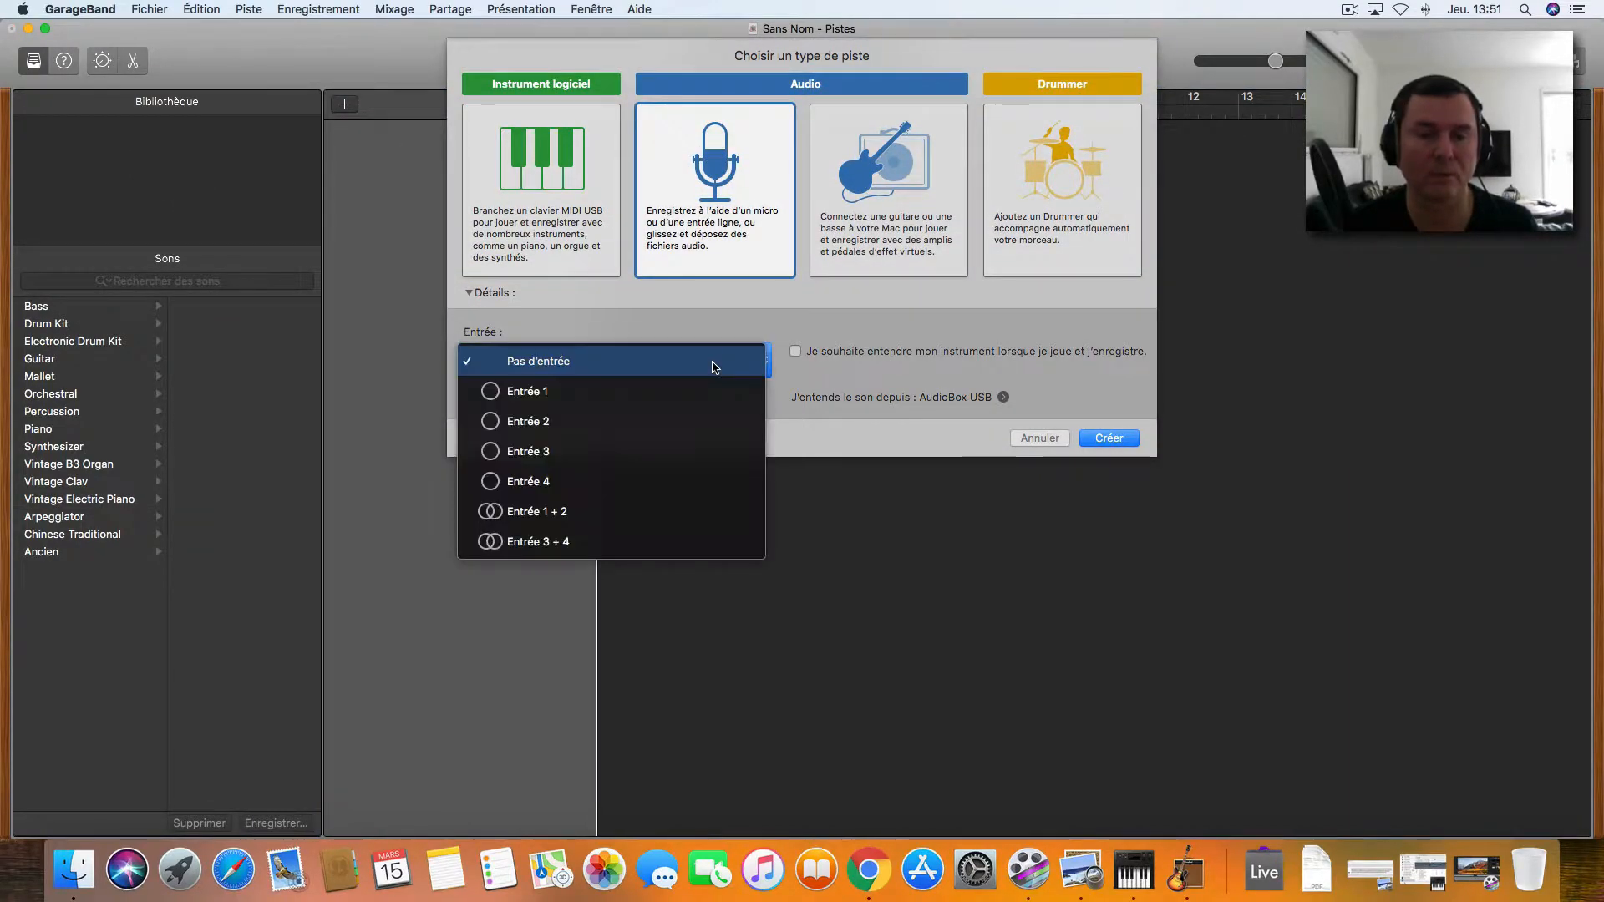
left_click(613, 520)
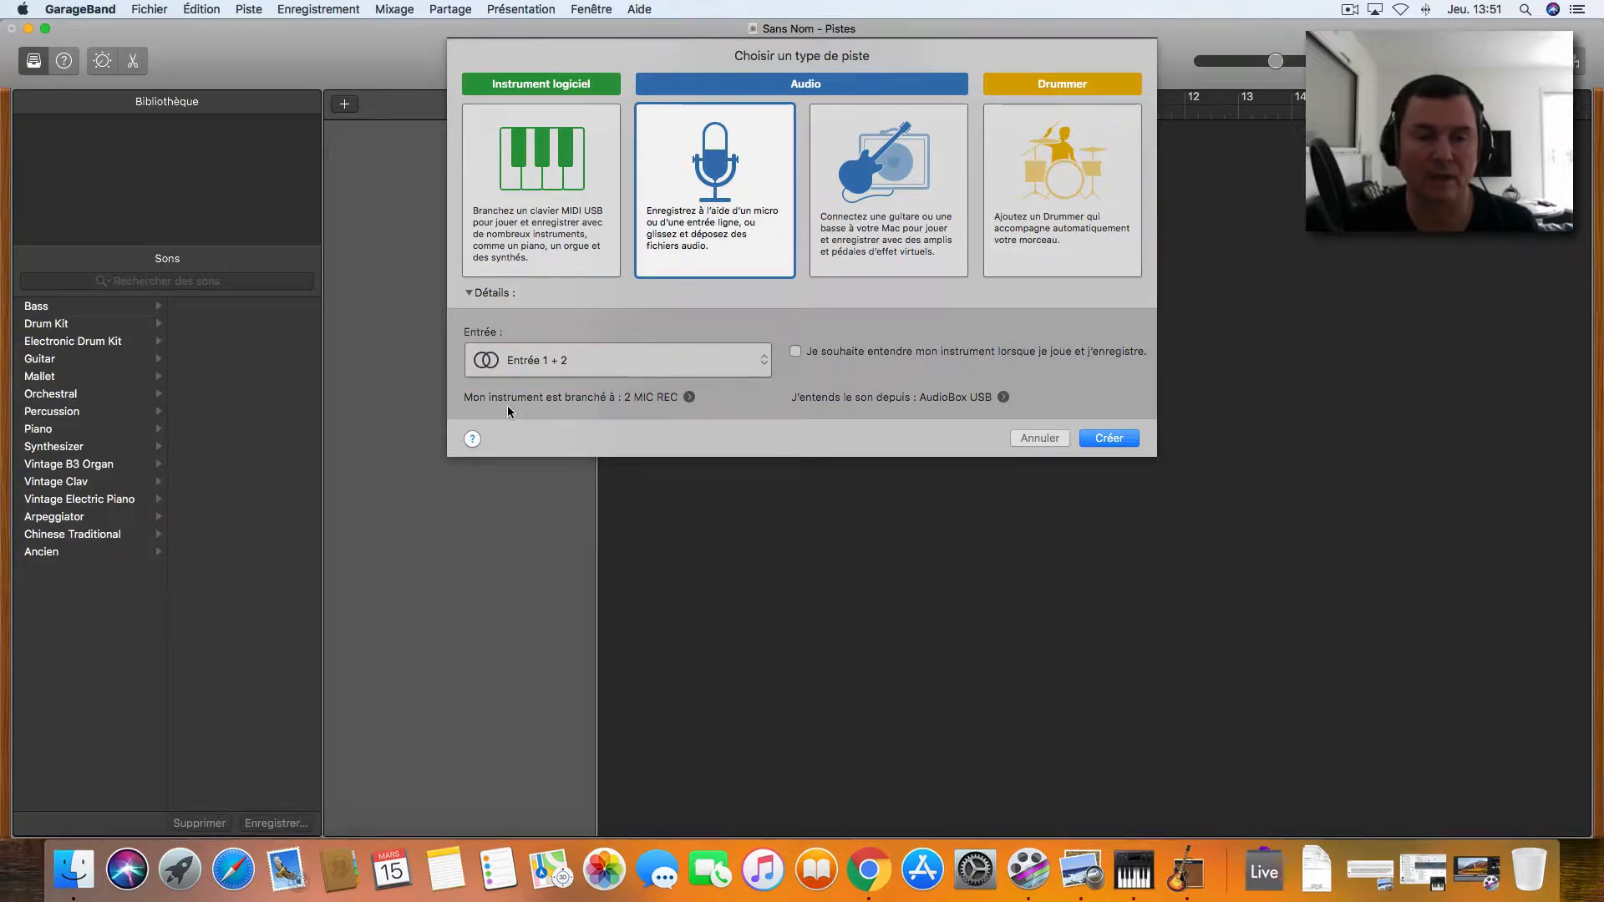
left_click(688, 398)
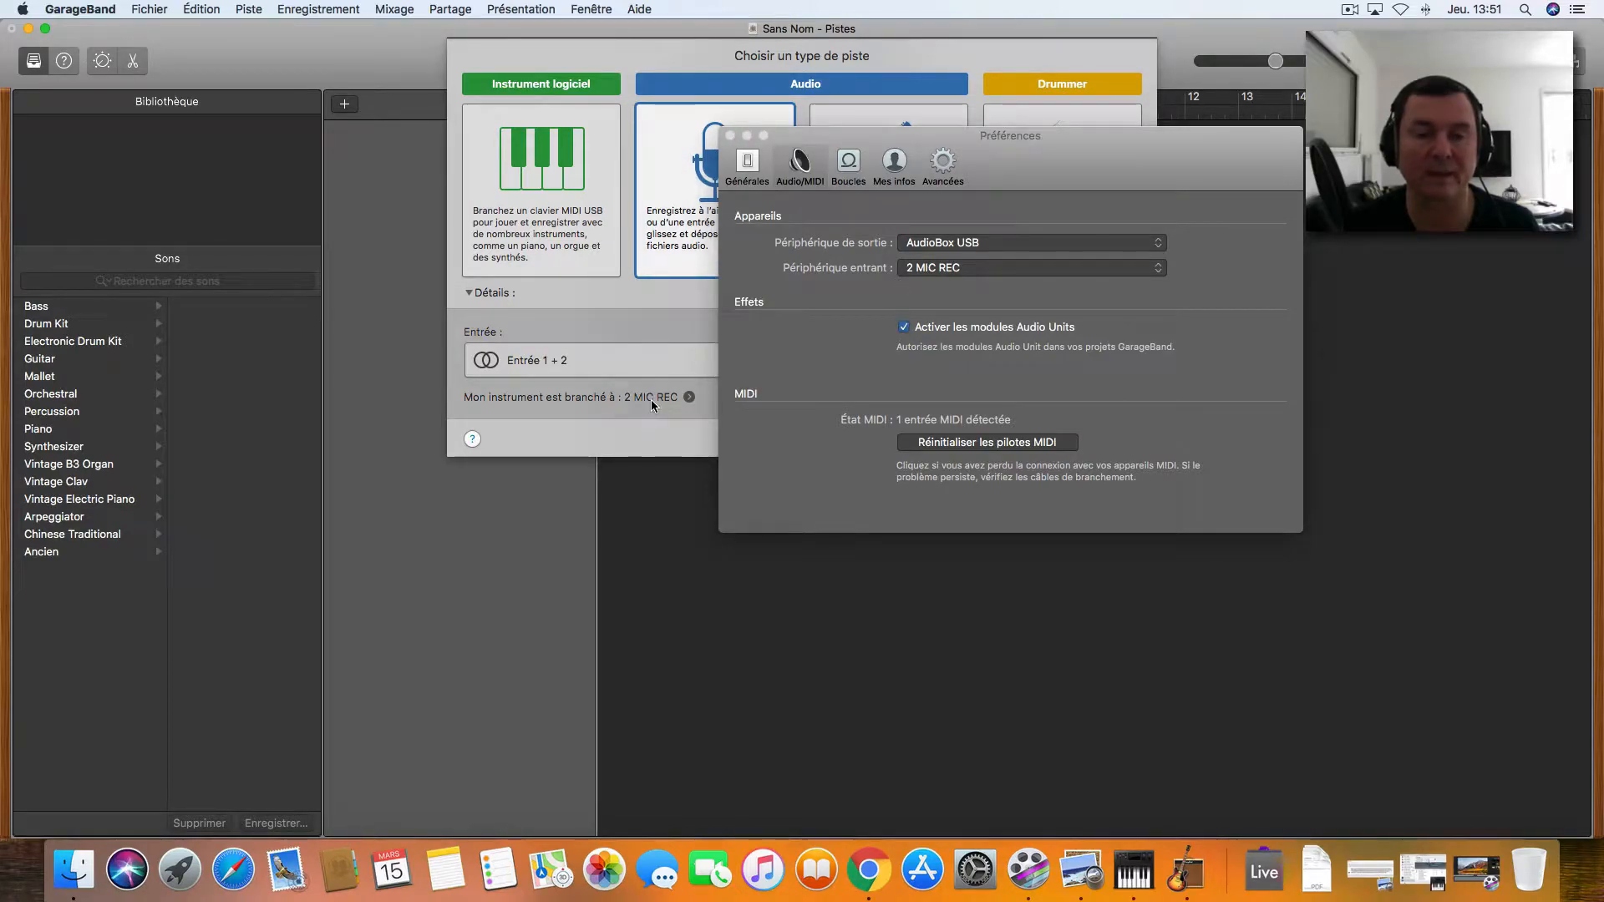
left_click(729, 136)
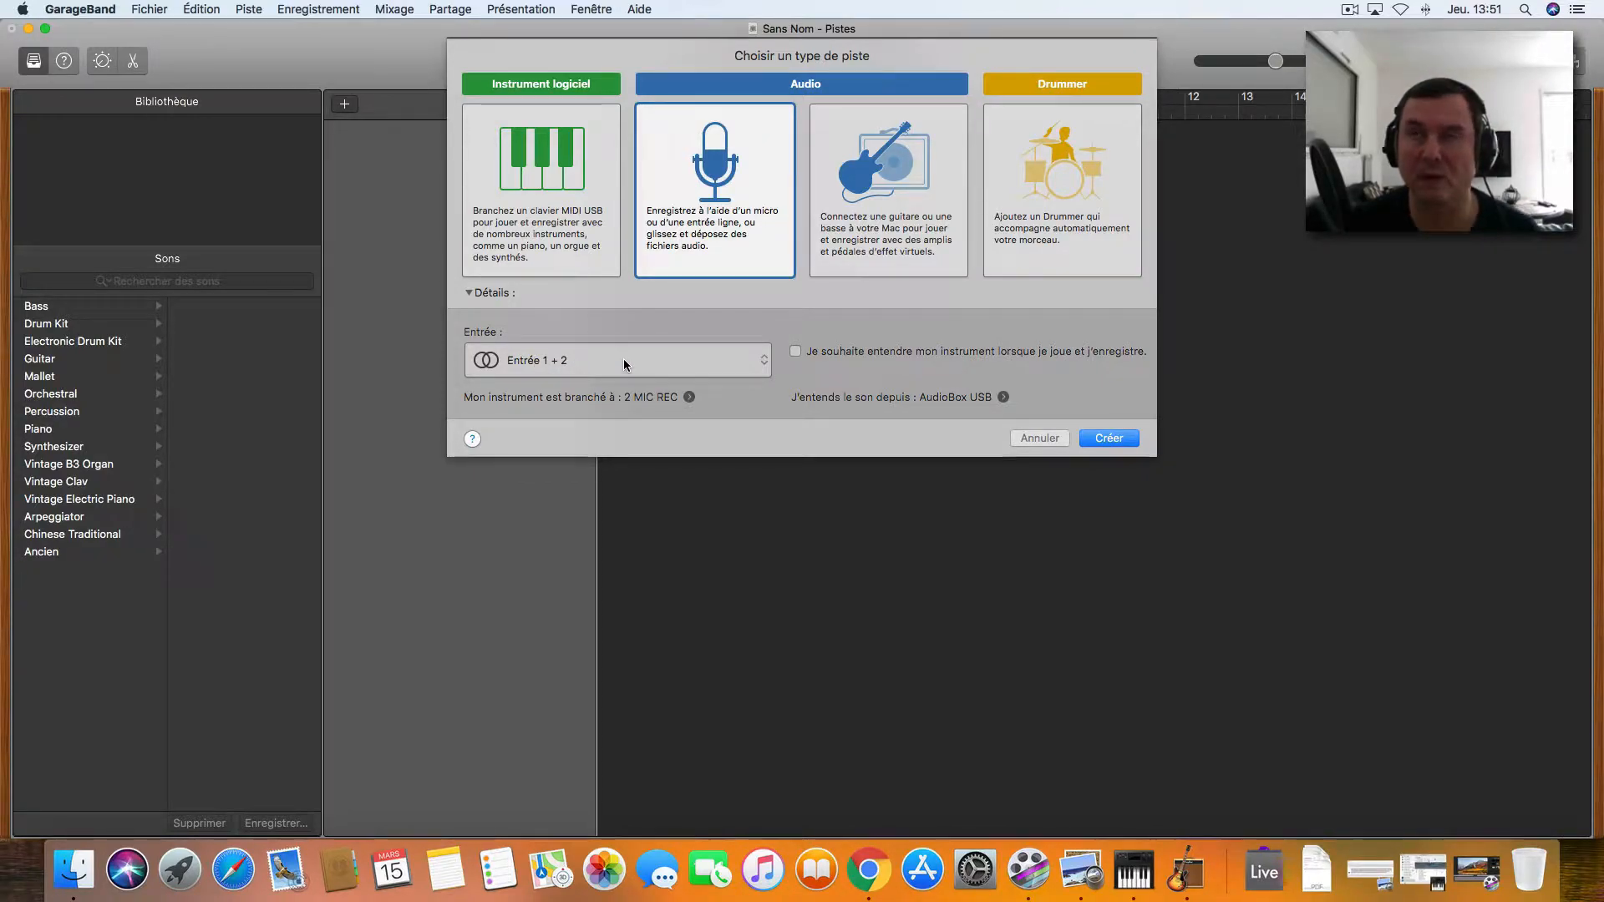
Step: Review the input channels of 2 MIC REC in the Audio MIDI Setup utility, and create the audio track in GarageBand
left_click(1144, 873)
left_click_drag(848, 247, 1195, 266)
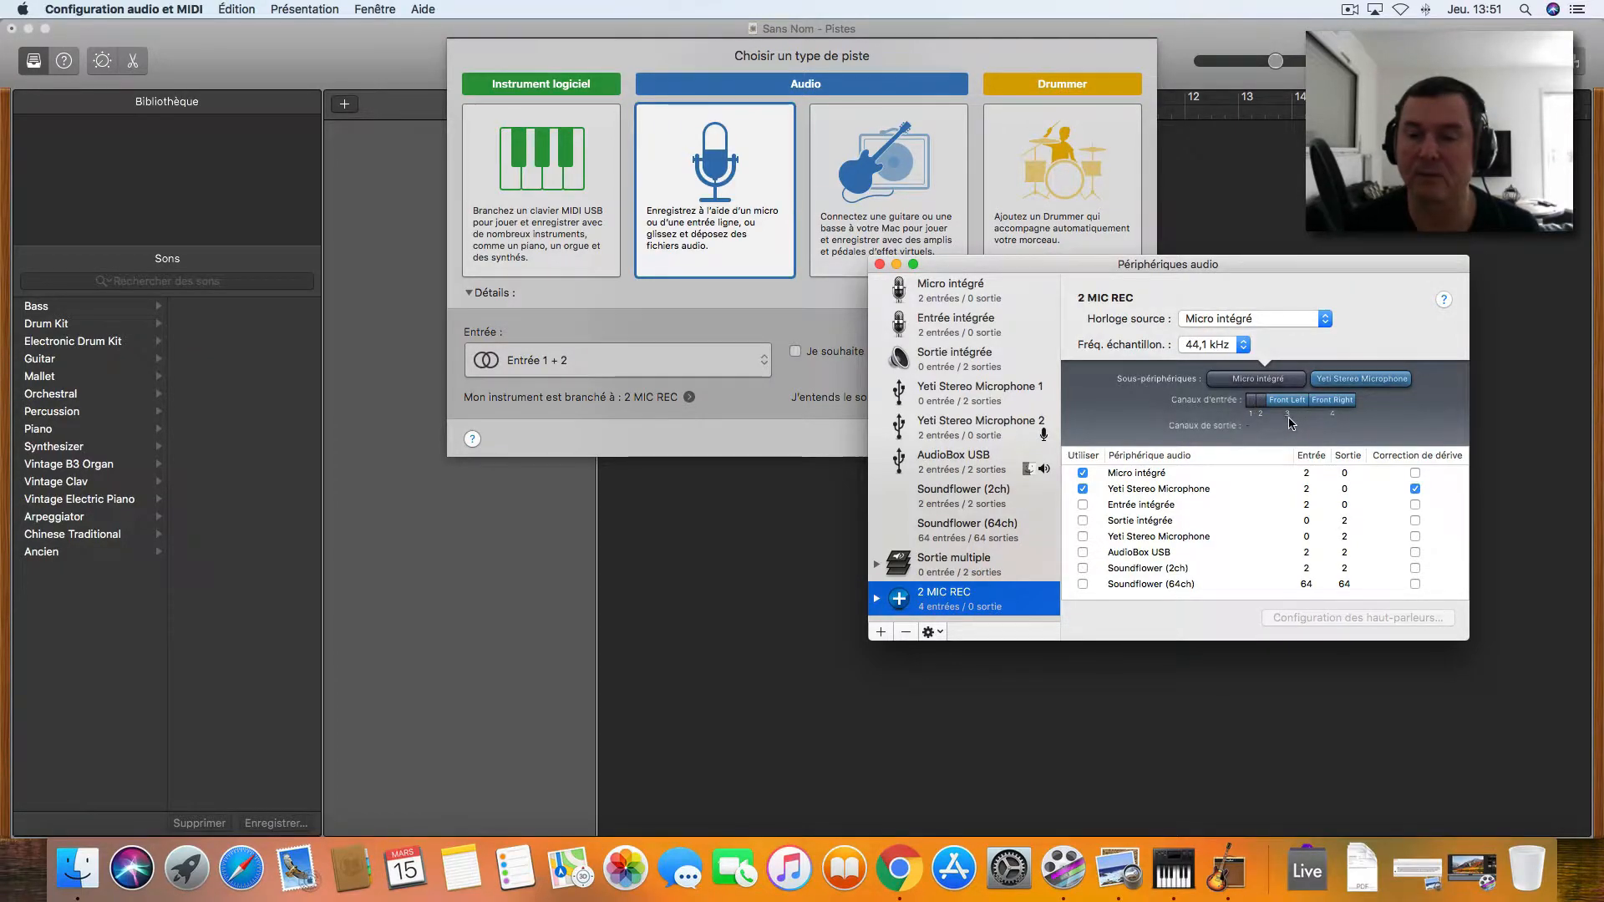
left_click(878, 264)
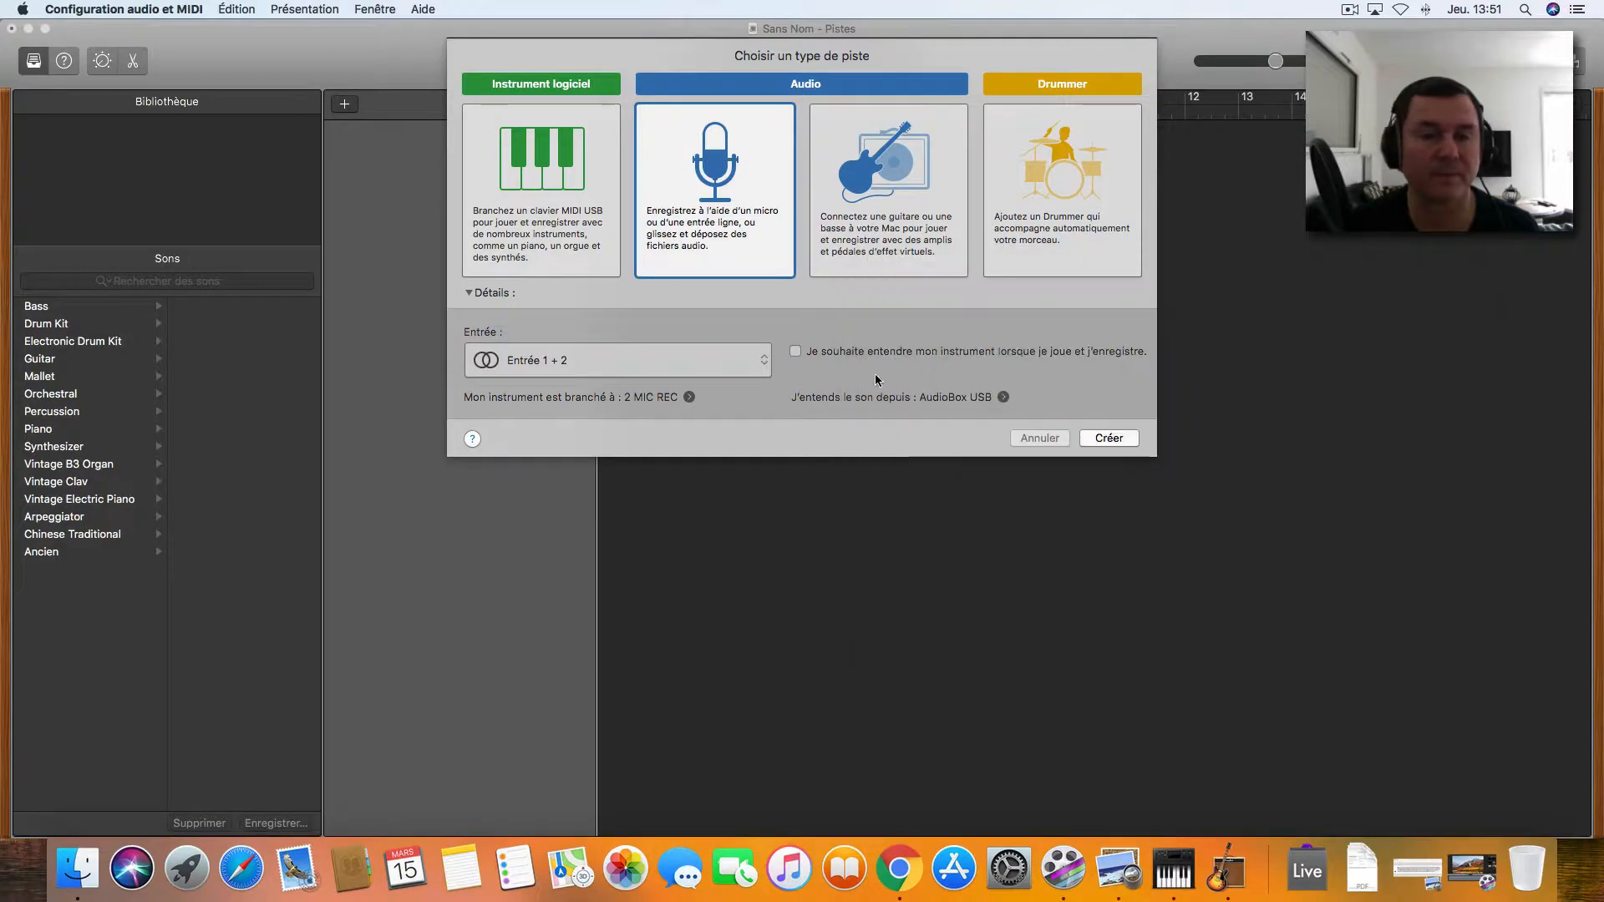
left_click(1108, 438)
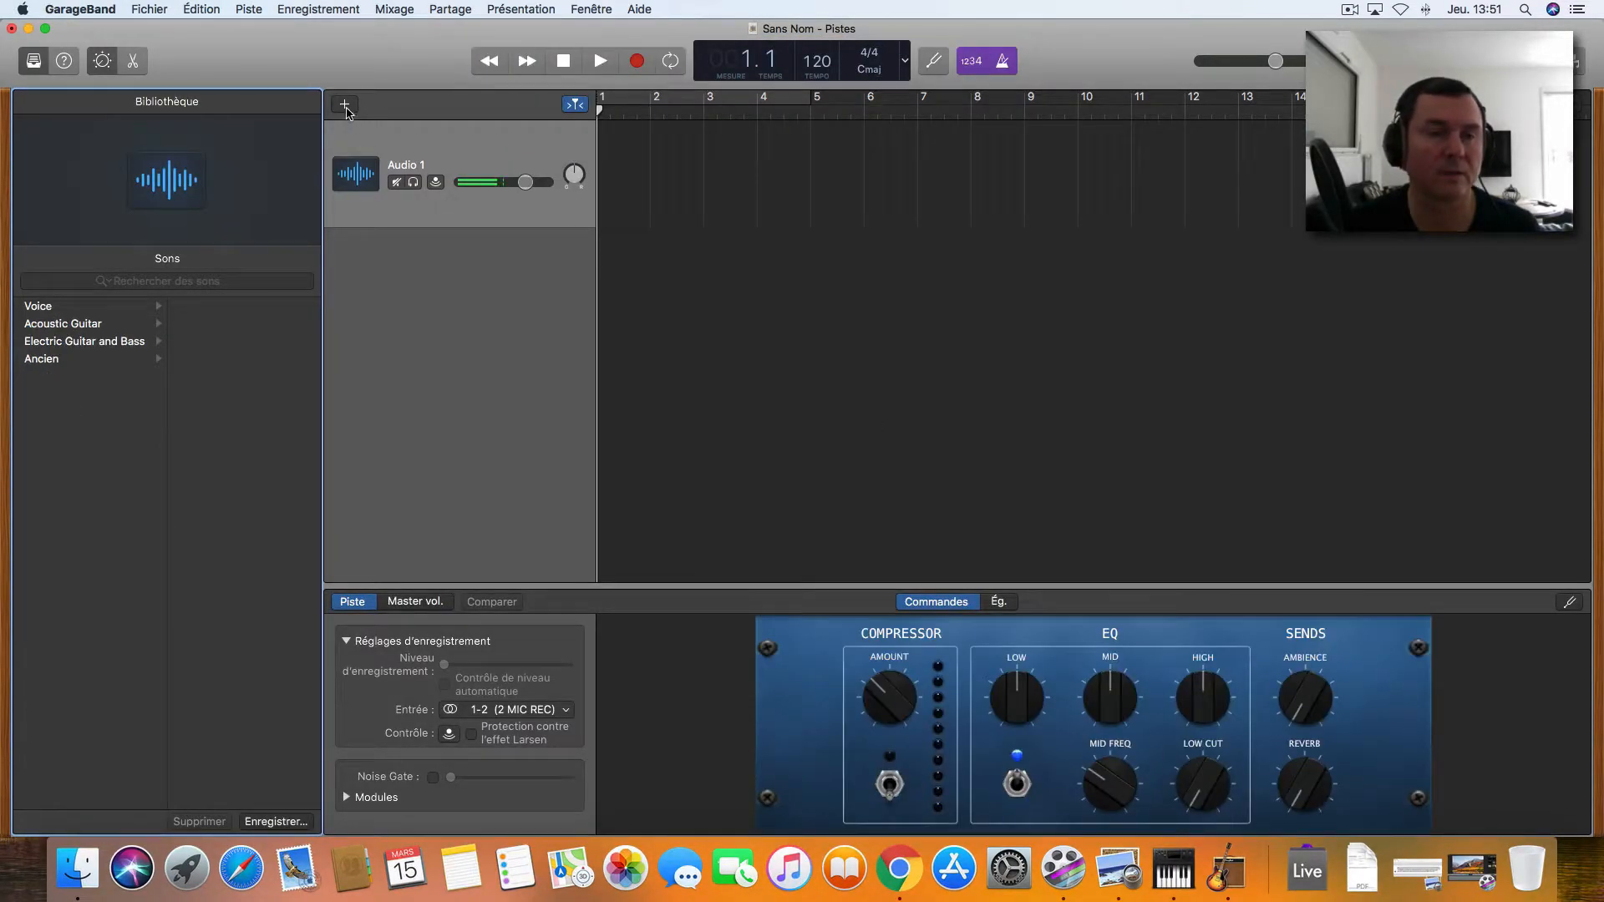
Step: Add a second microphone audio track with Entrée 3 + 4 as its input
left_click(346, 105)
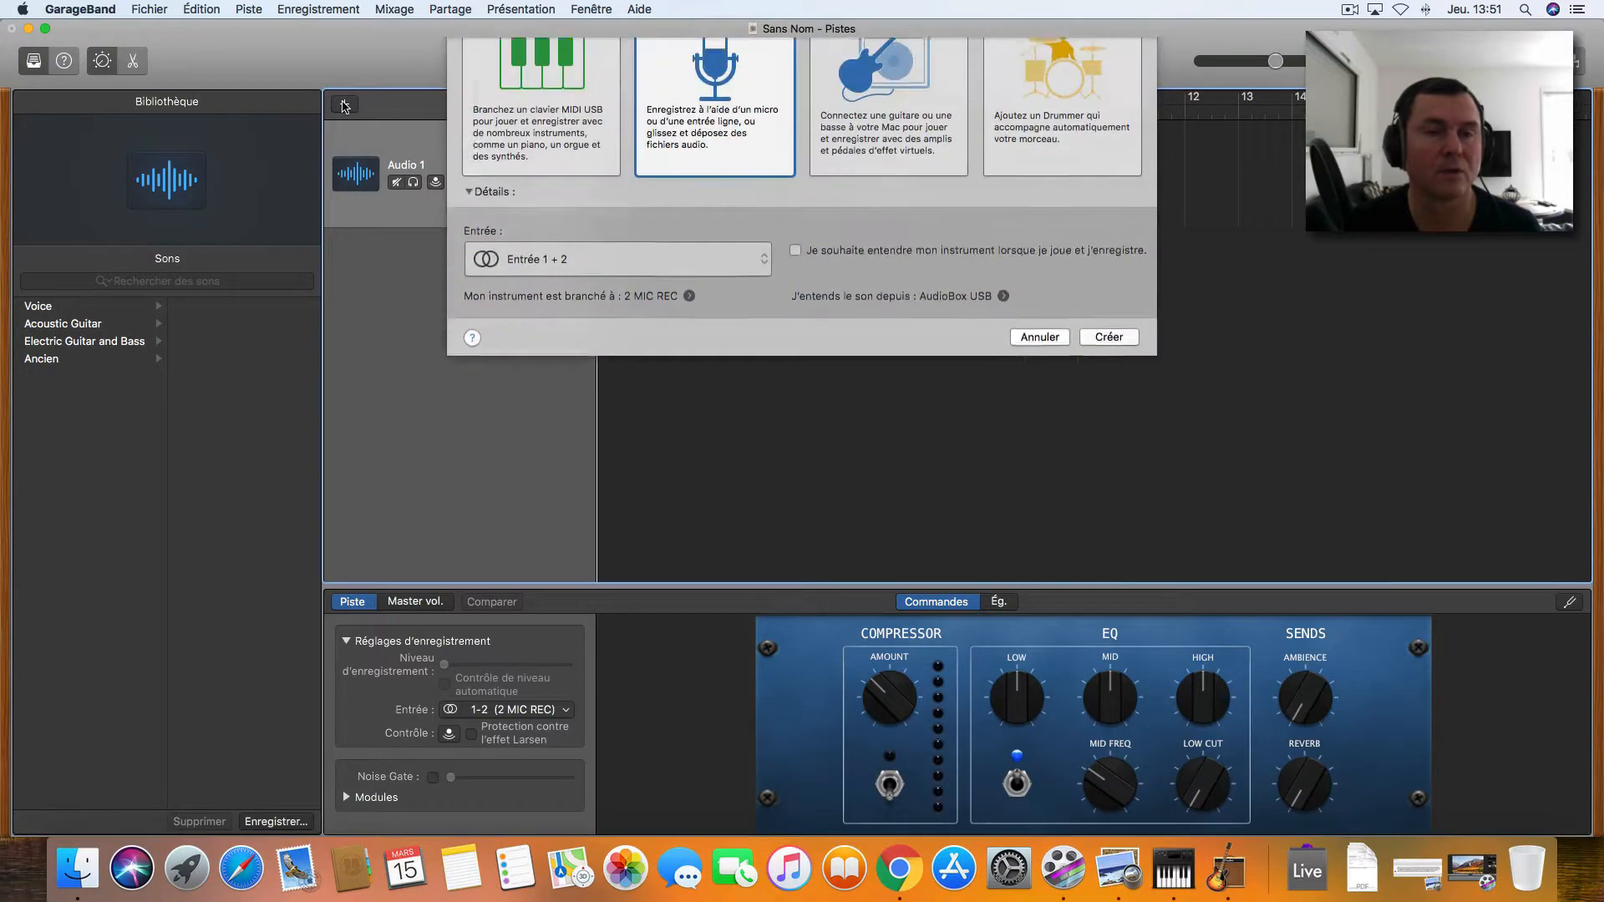
left_click(654, 365)
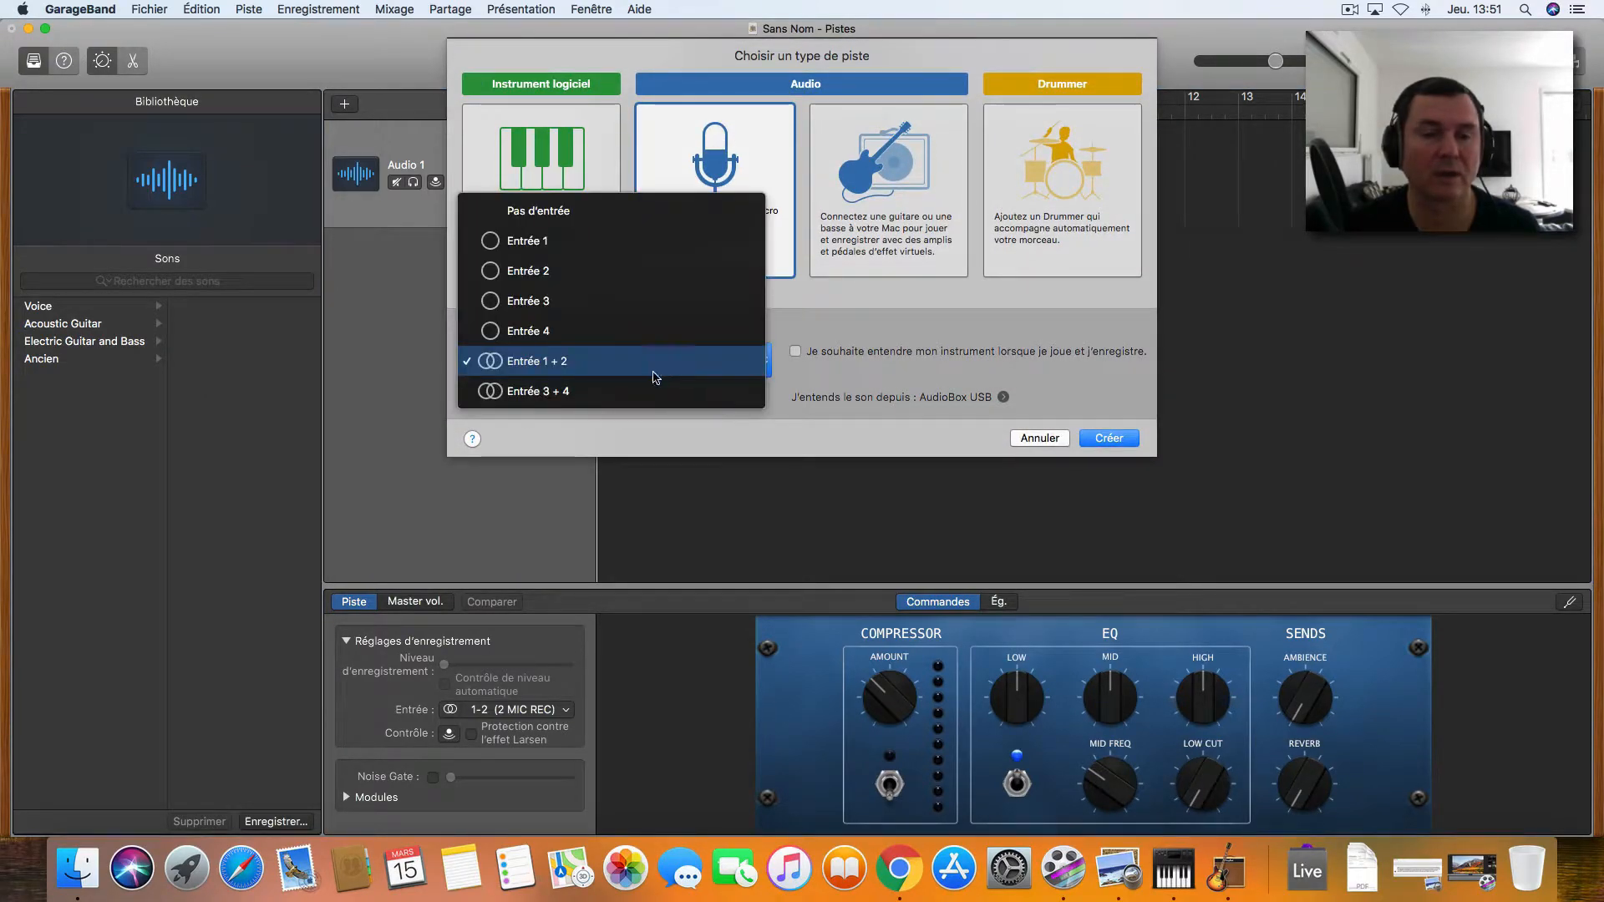
left_click(648, 394)
left_click(1109, 437)
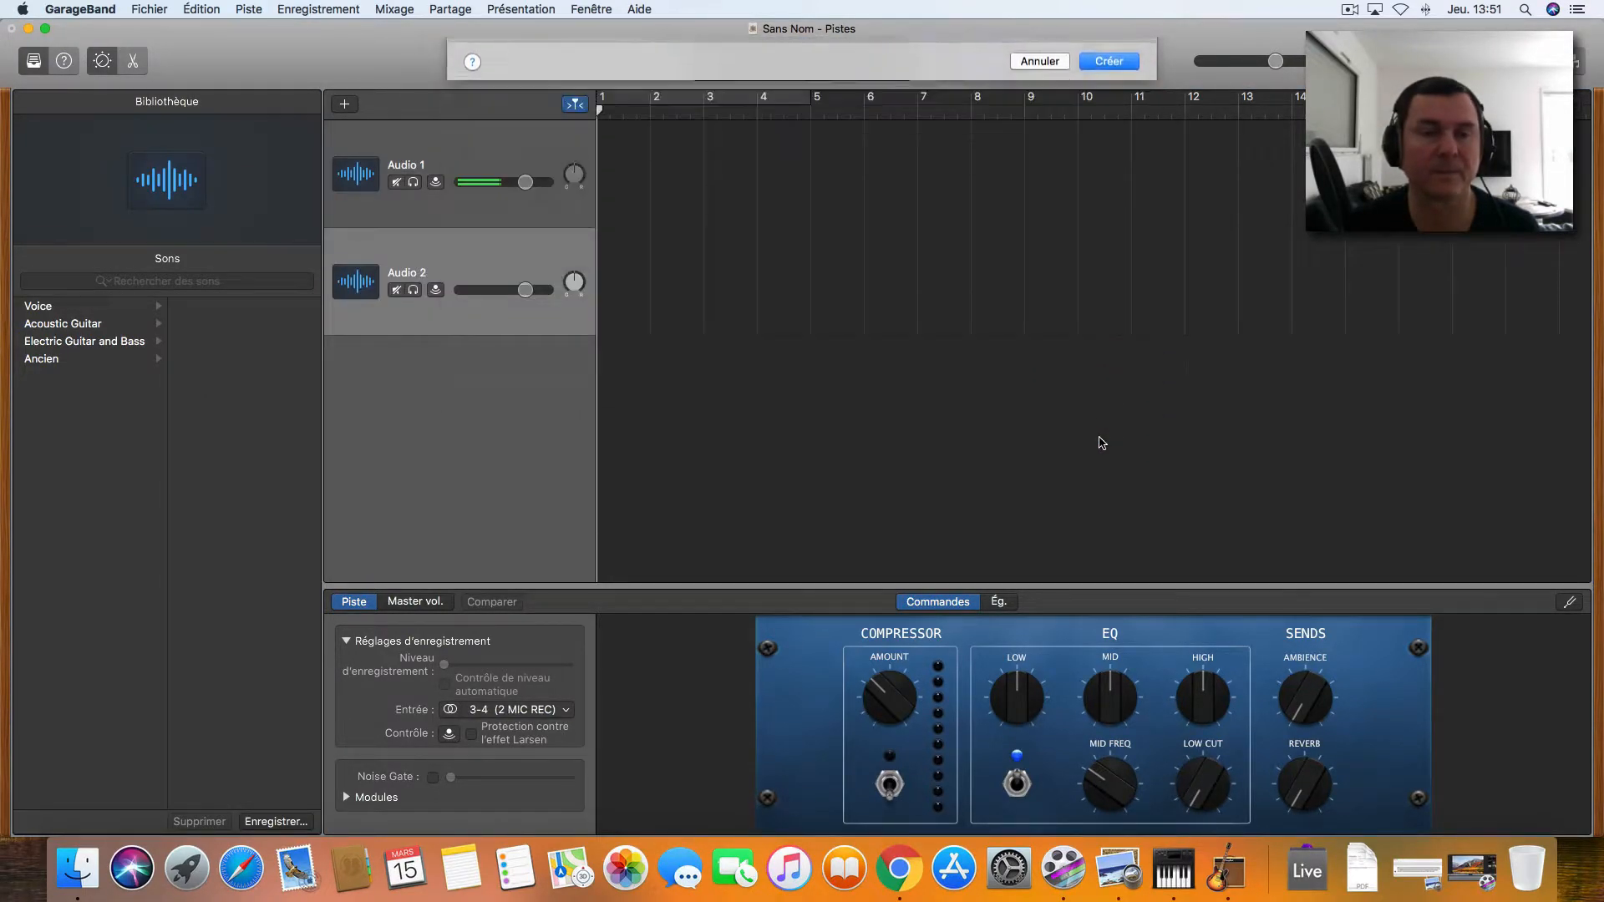
Step: Rename the first audio track Micro intégré
left_click(412, 170)
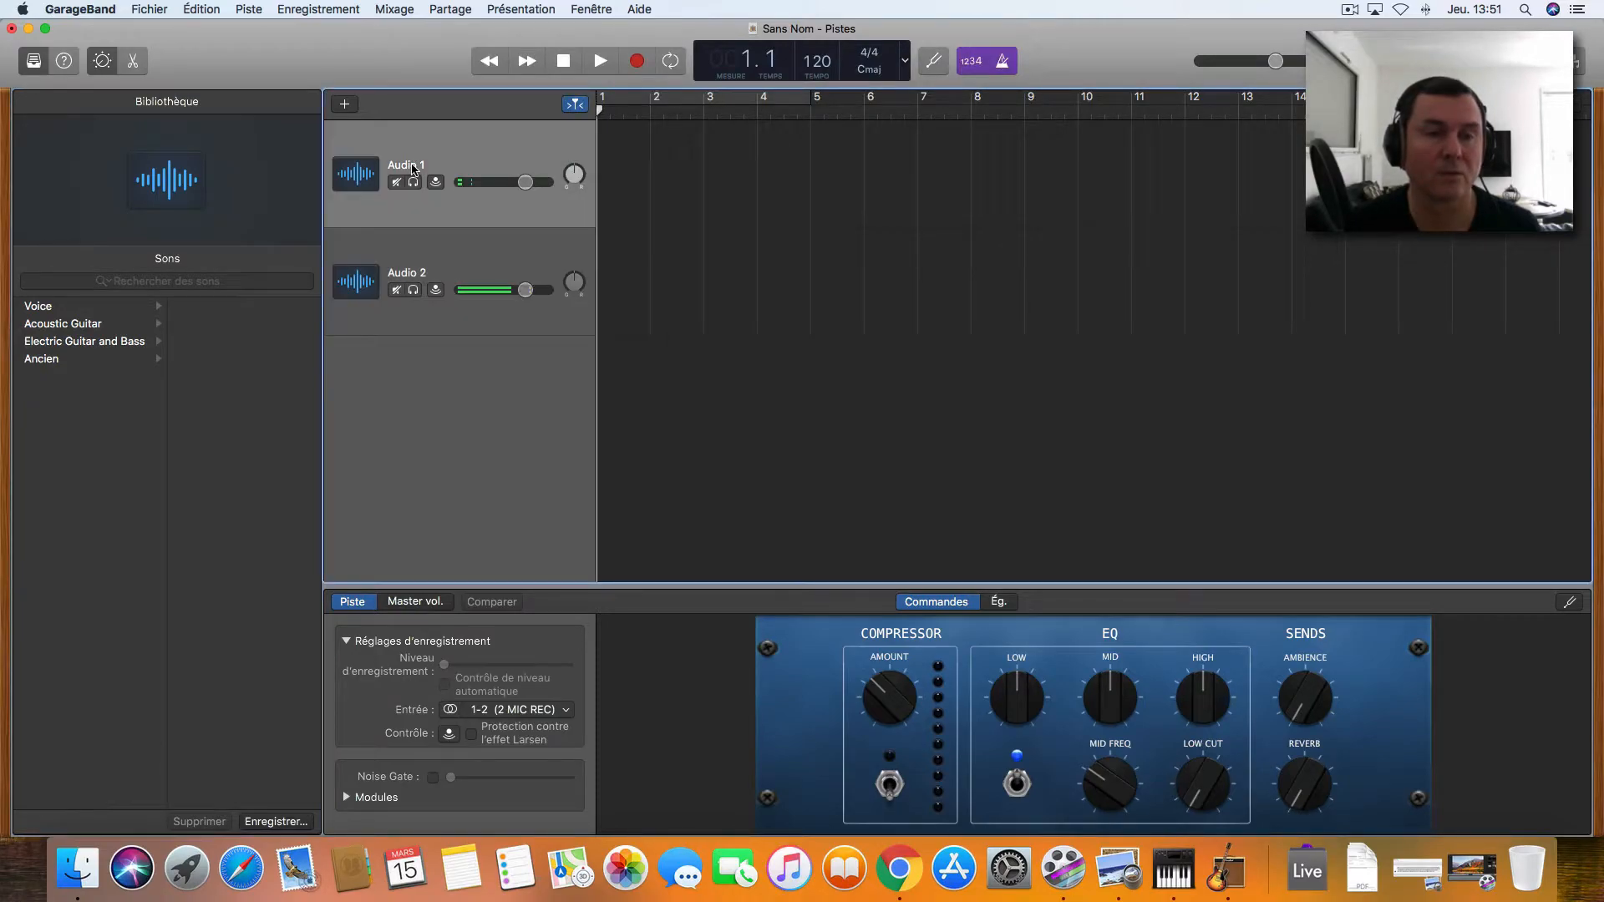
double_click(413, 166)
type("Micro inté")
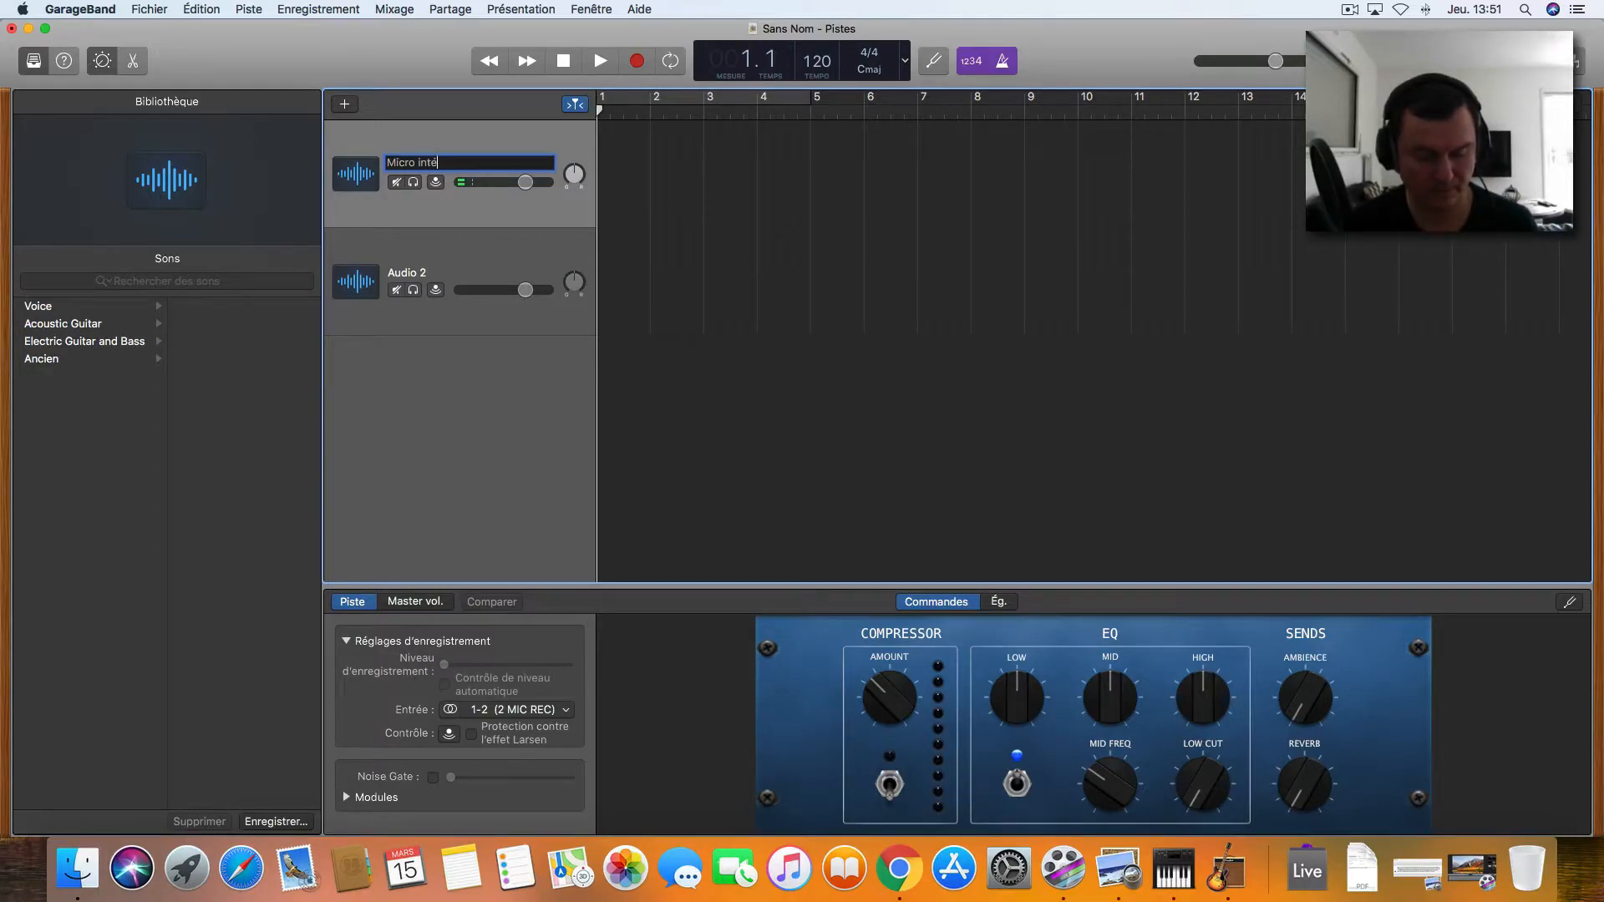
type("gré")
key("Return")
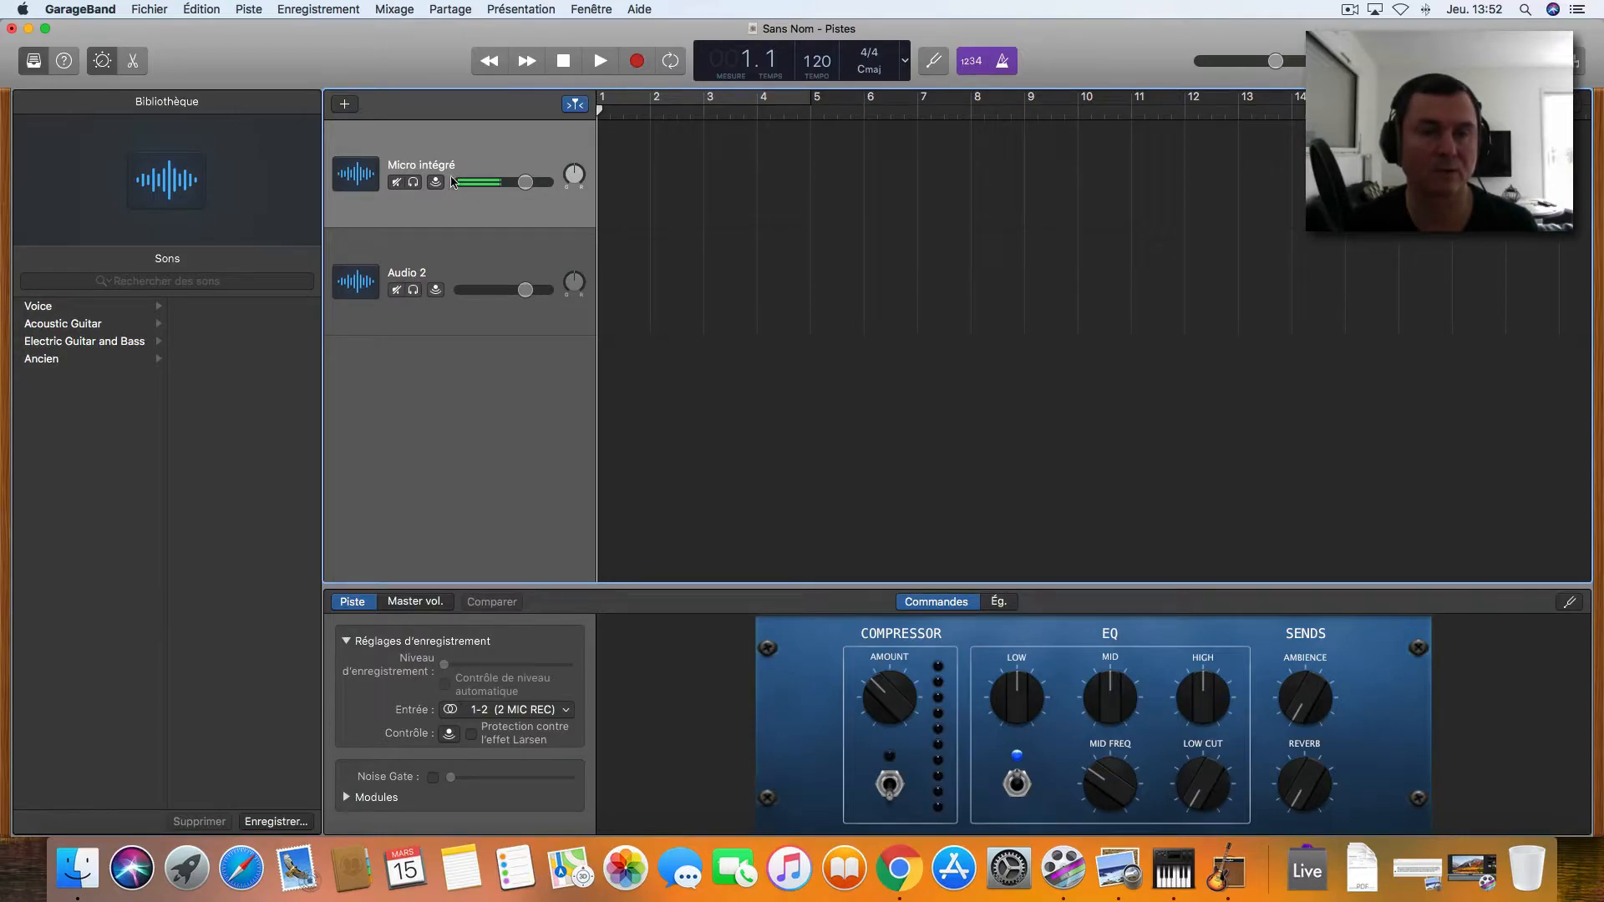
Step: Show the project full screen and check the input choices of the Micro intégré track, keeping 1-2 (2 MIC REC)
left_click(46, 30)
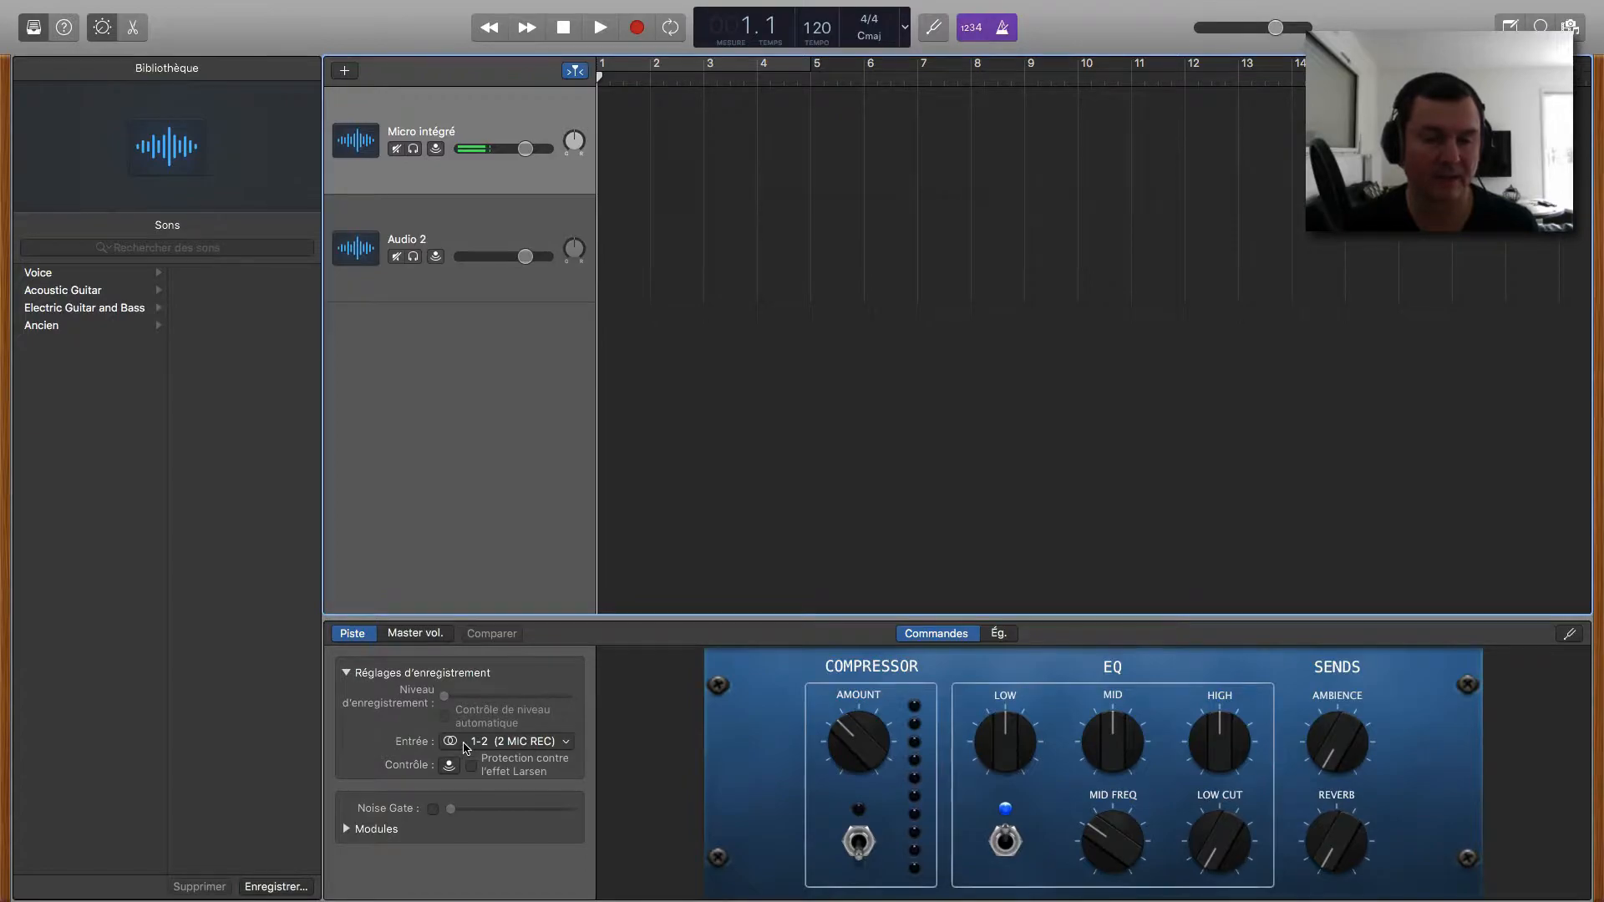
left_click(532, 743)
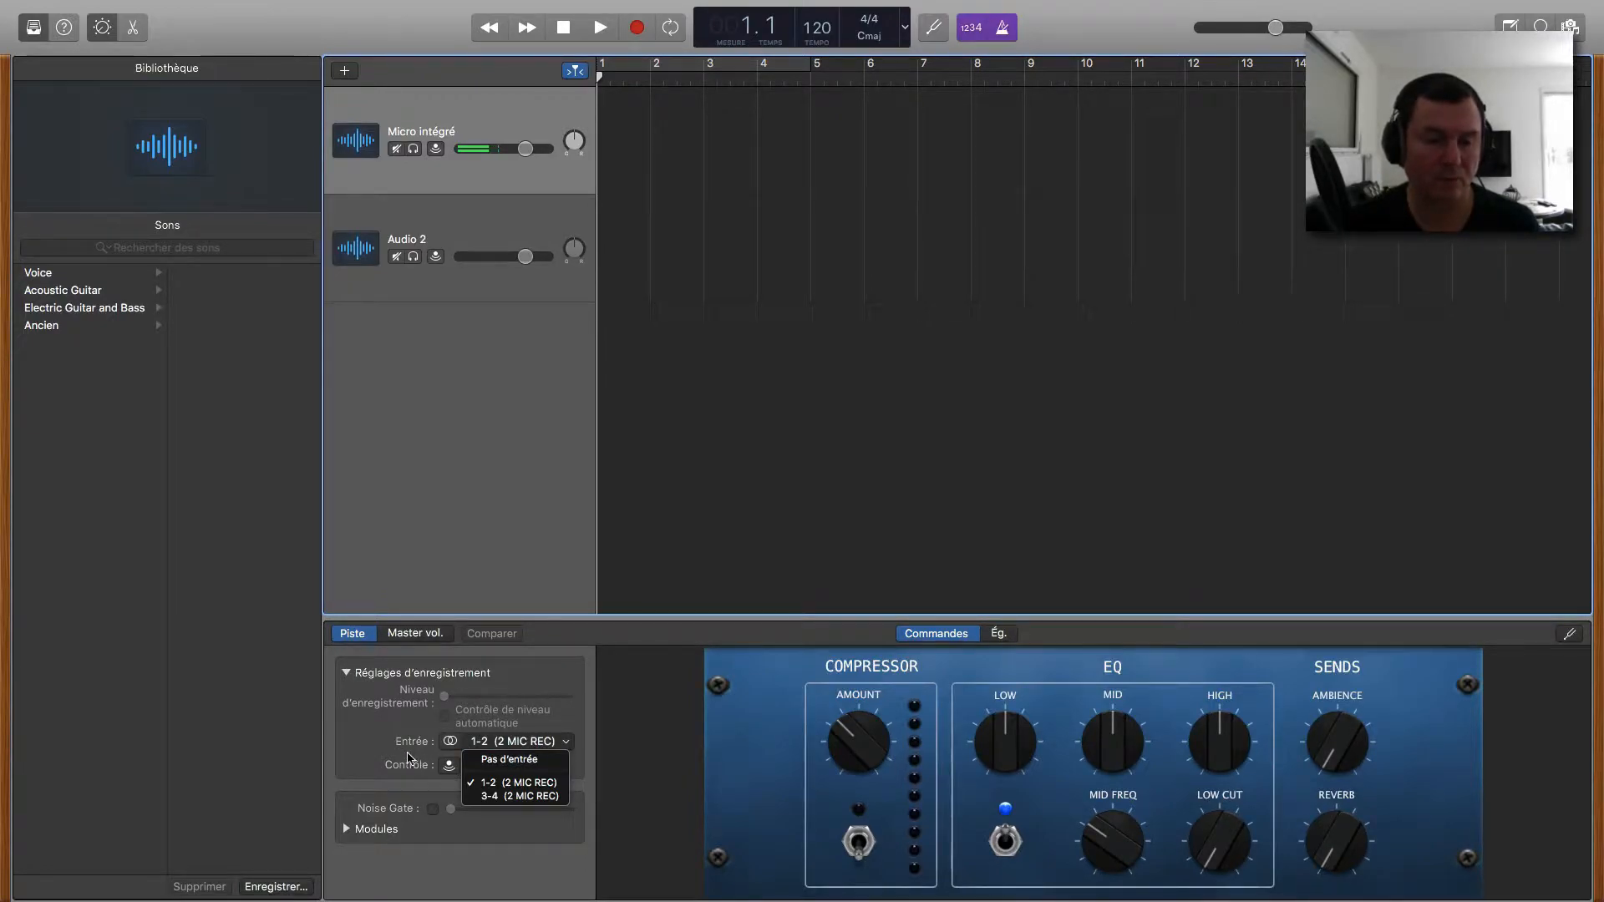
left_click(518, 787)
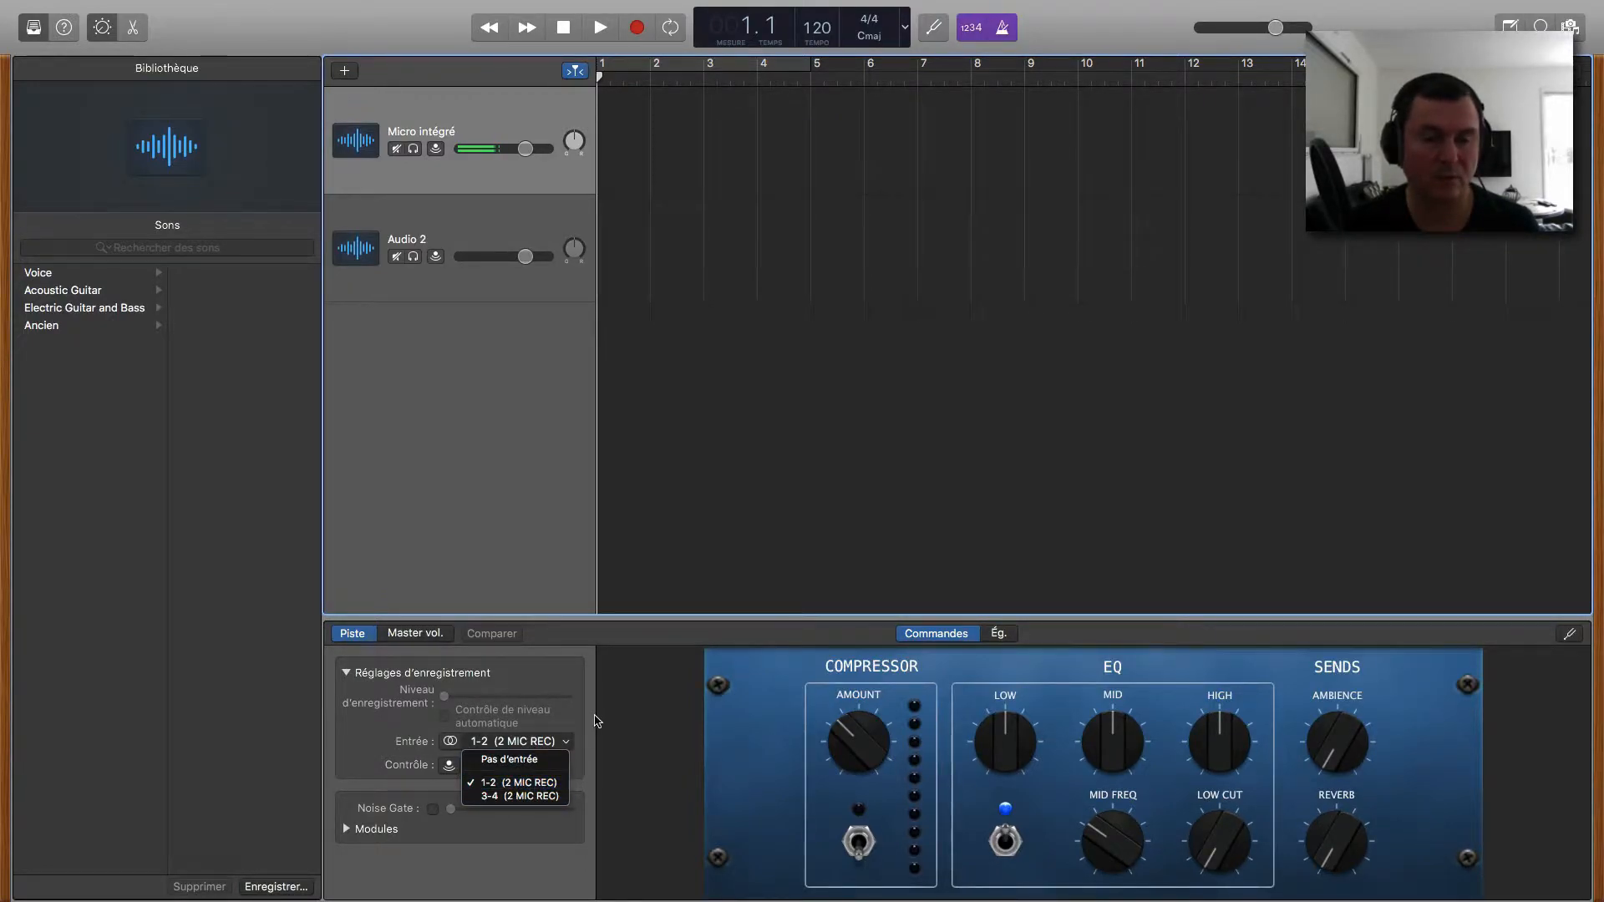
Step: Rename the second audio track Yeti
left_click(422, 218)
double_click(439, 241)
type("Yet")
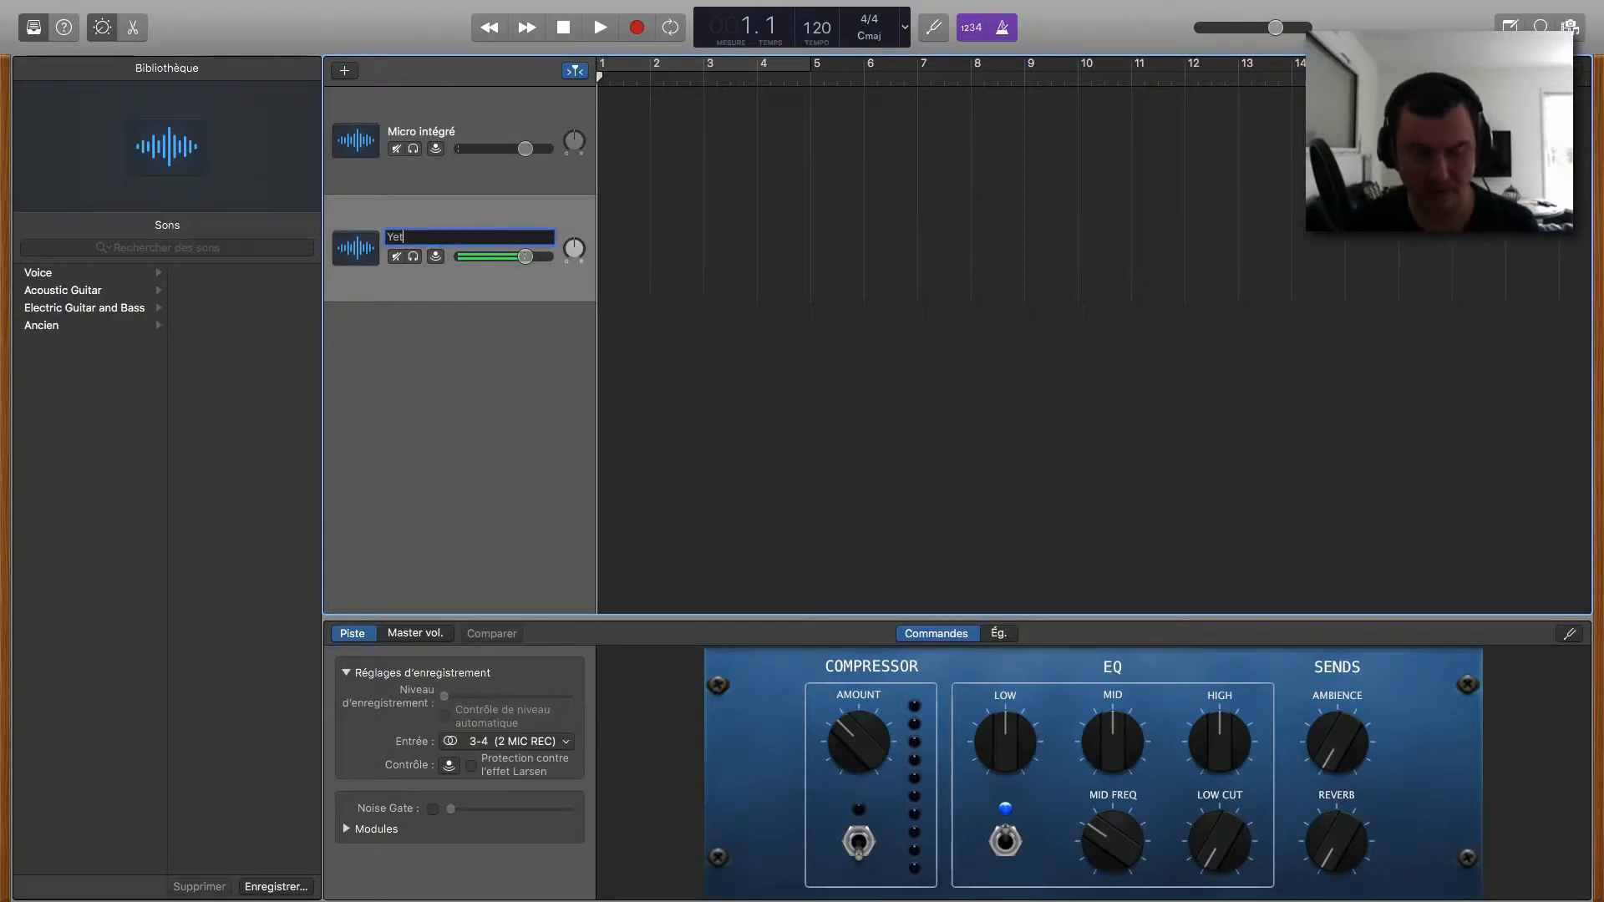
type("i")
key("Return")
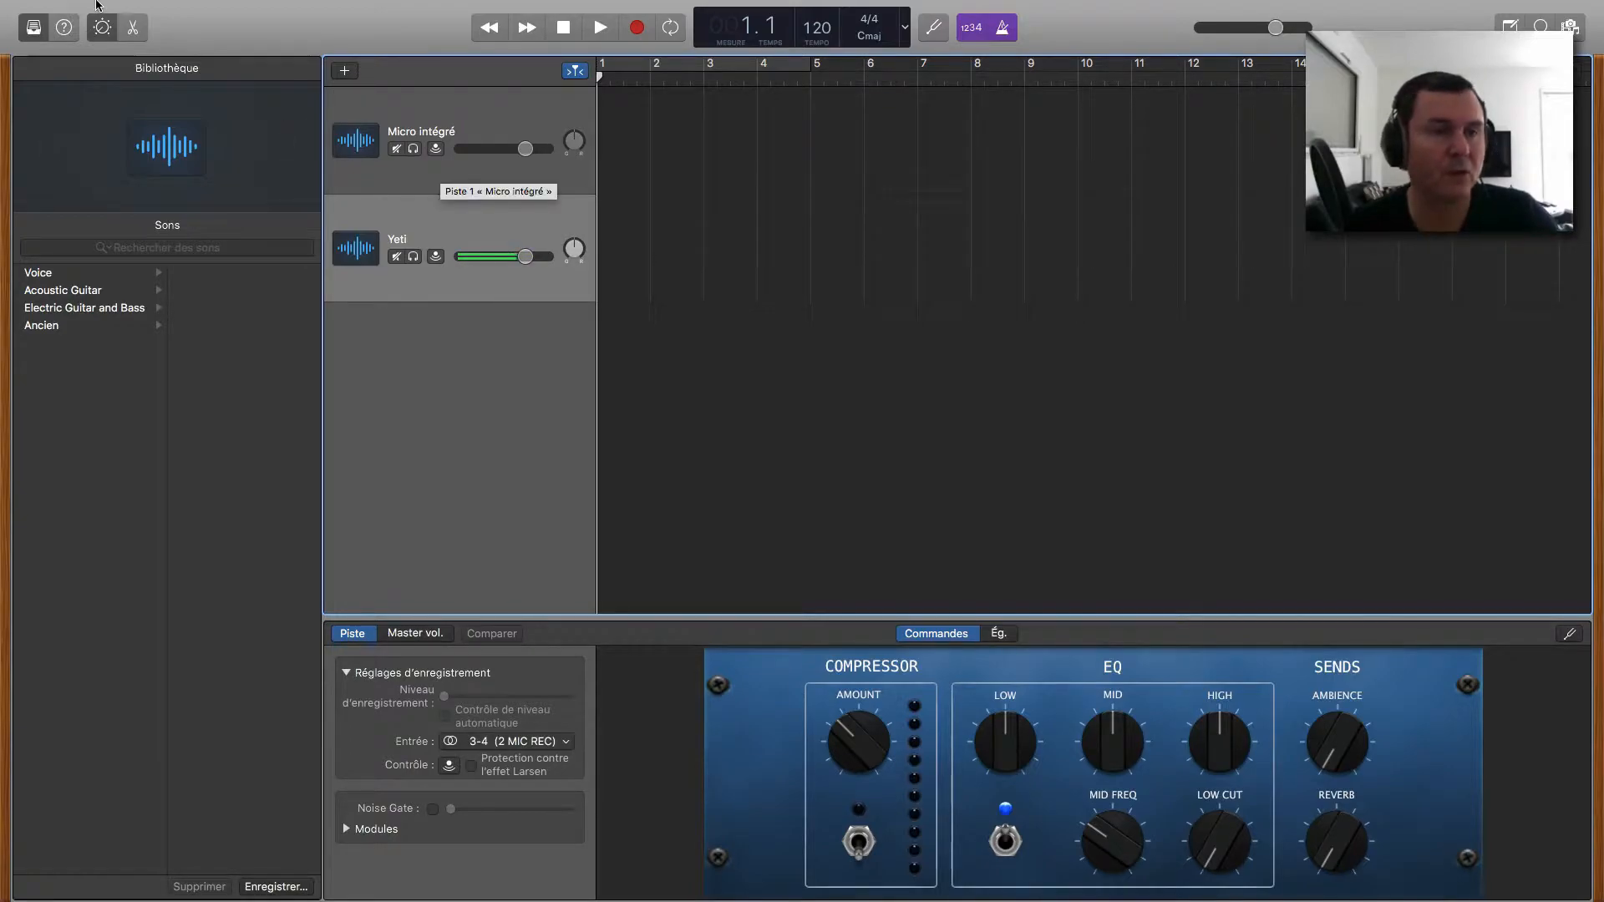
Step: Configure the track headers to show the Enregistrement activé control
mouse_move(115, 7)
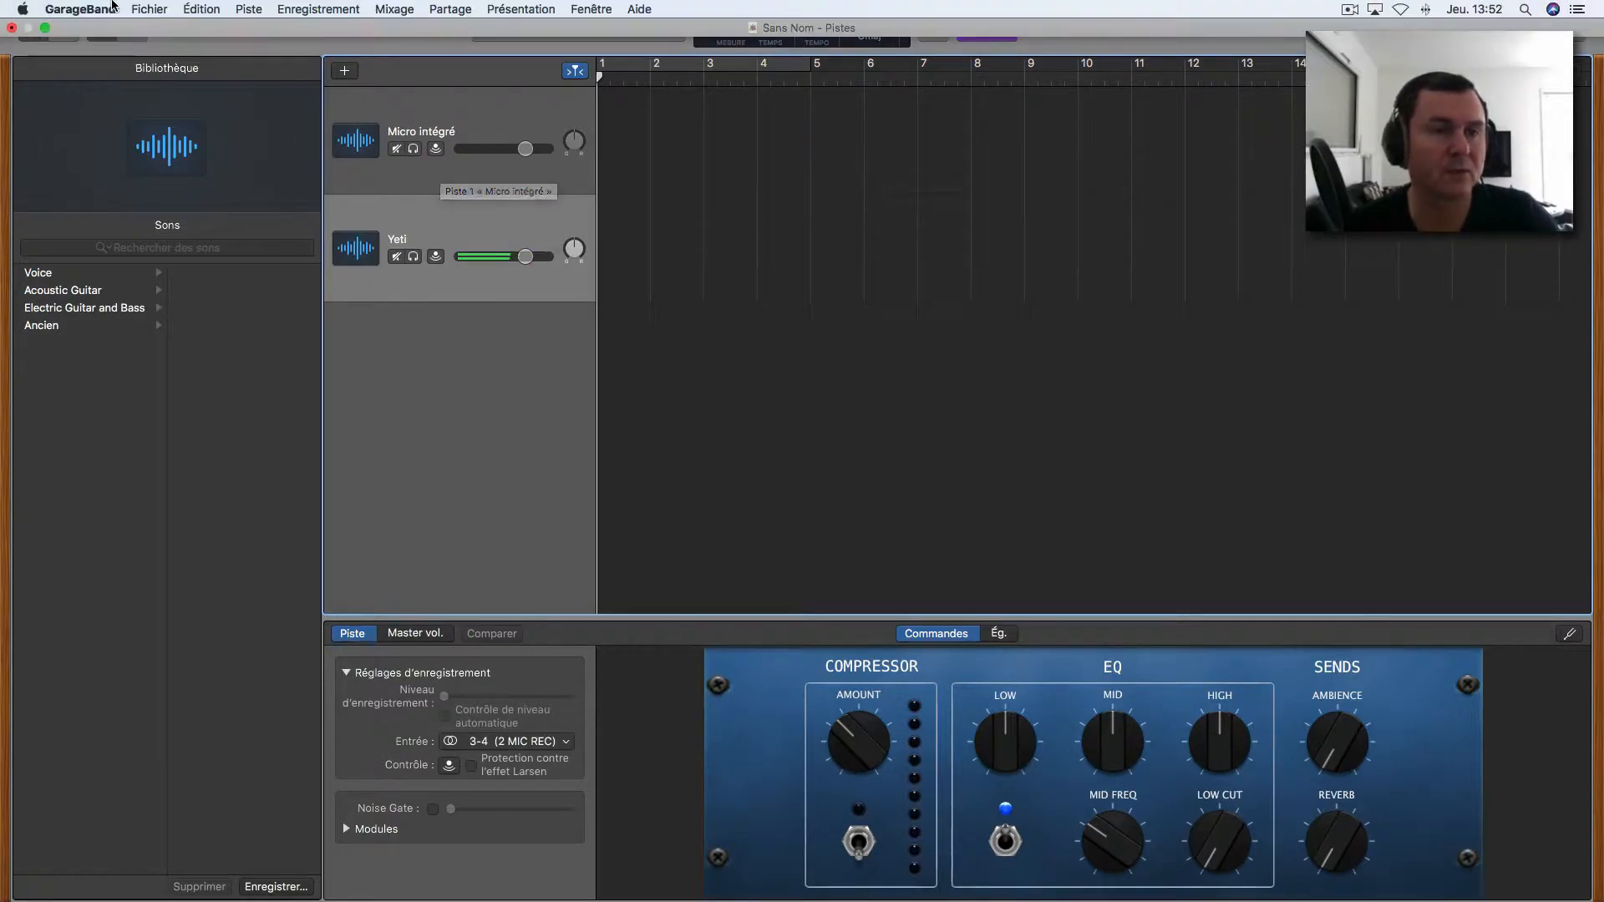
left_click(250, 10)
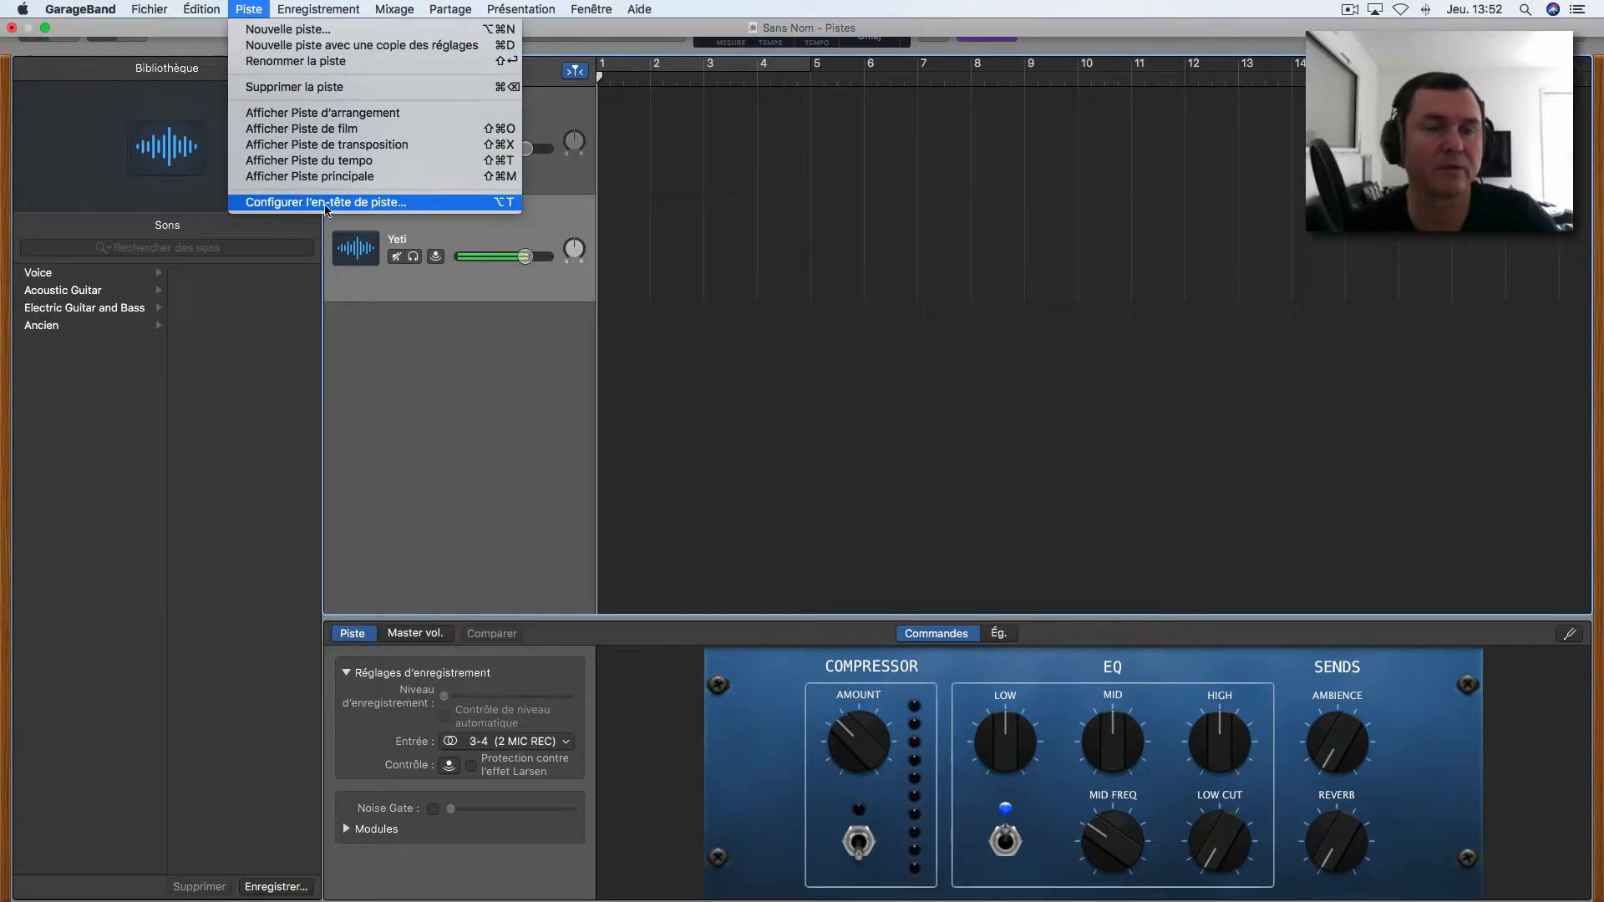
left_click(494, 207)
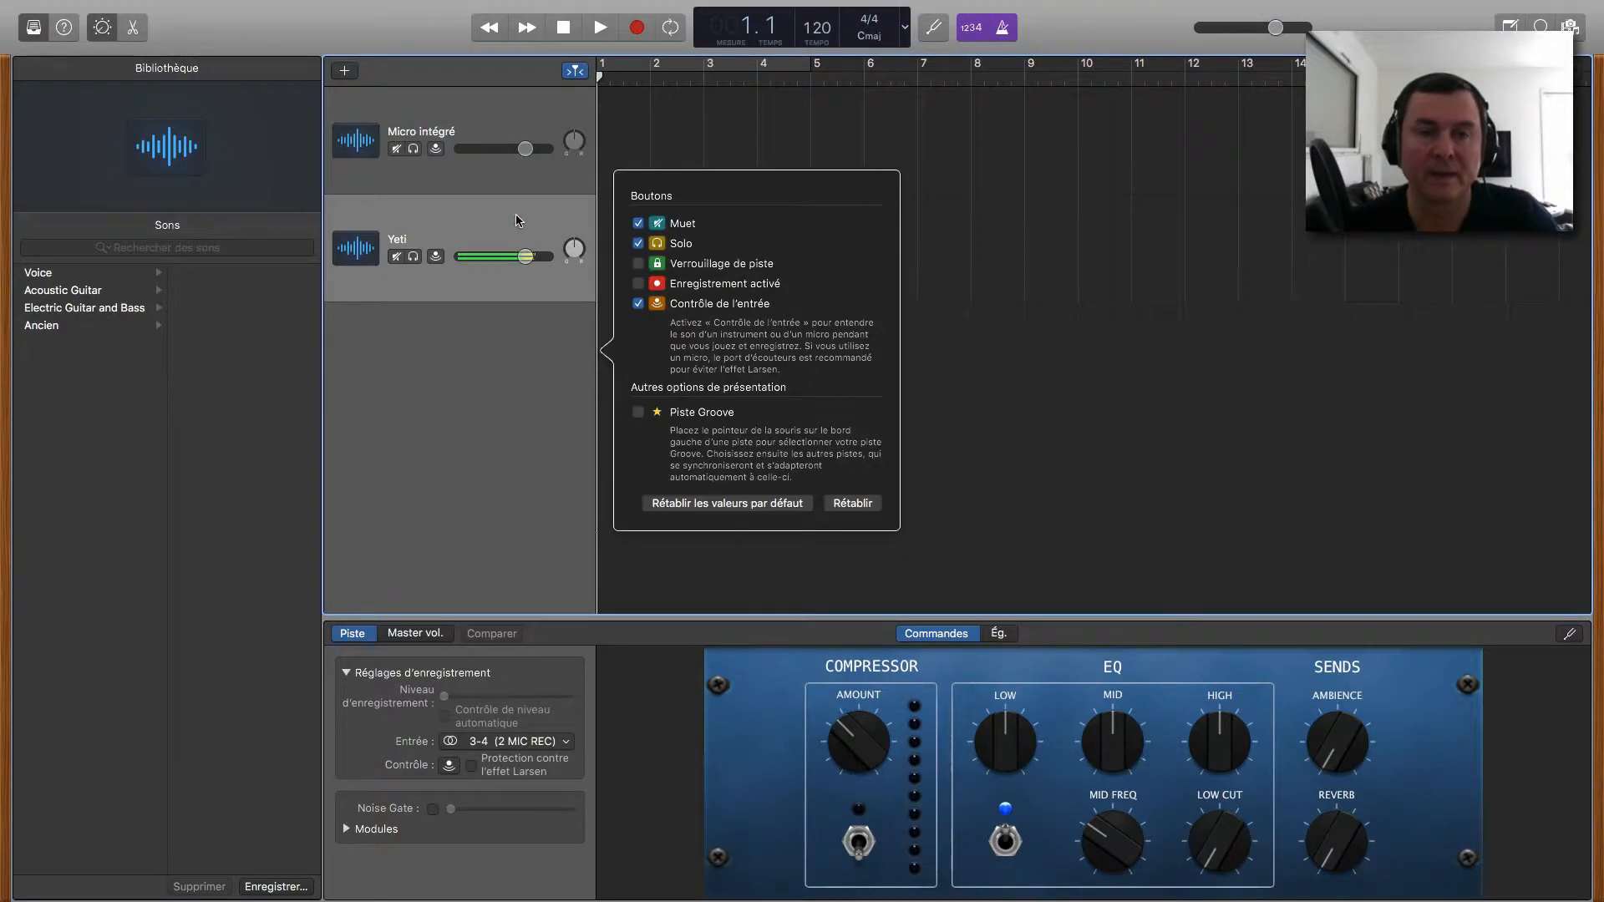
left_click(639, 286)
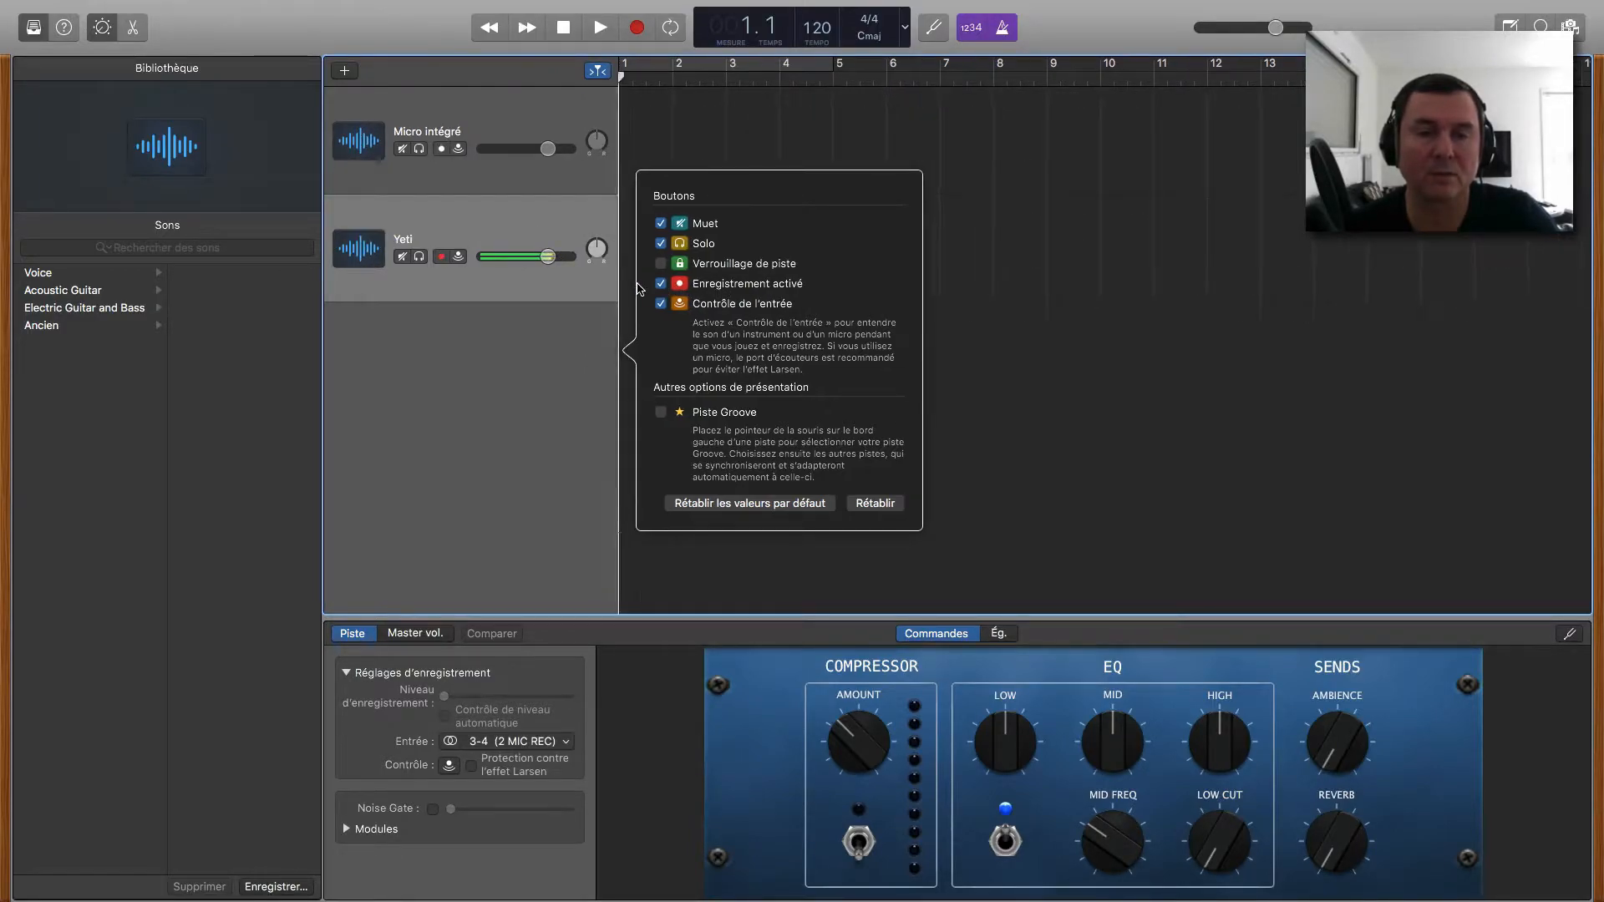
left_click(959, 434)
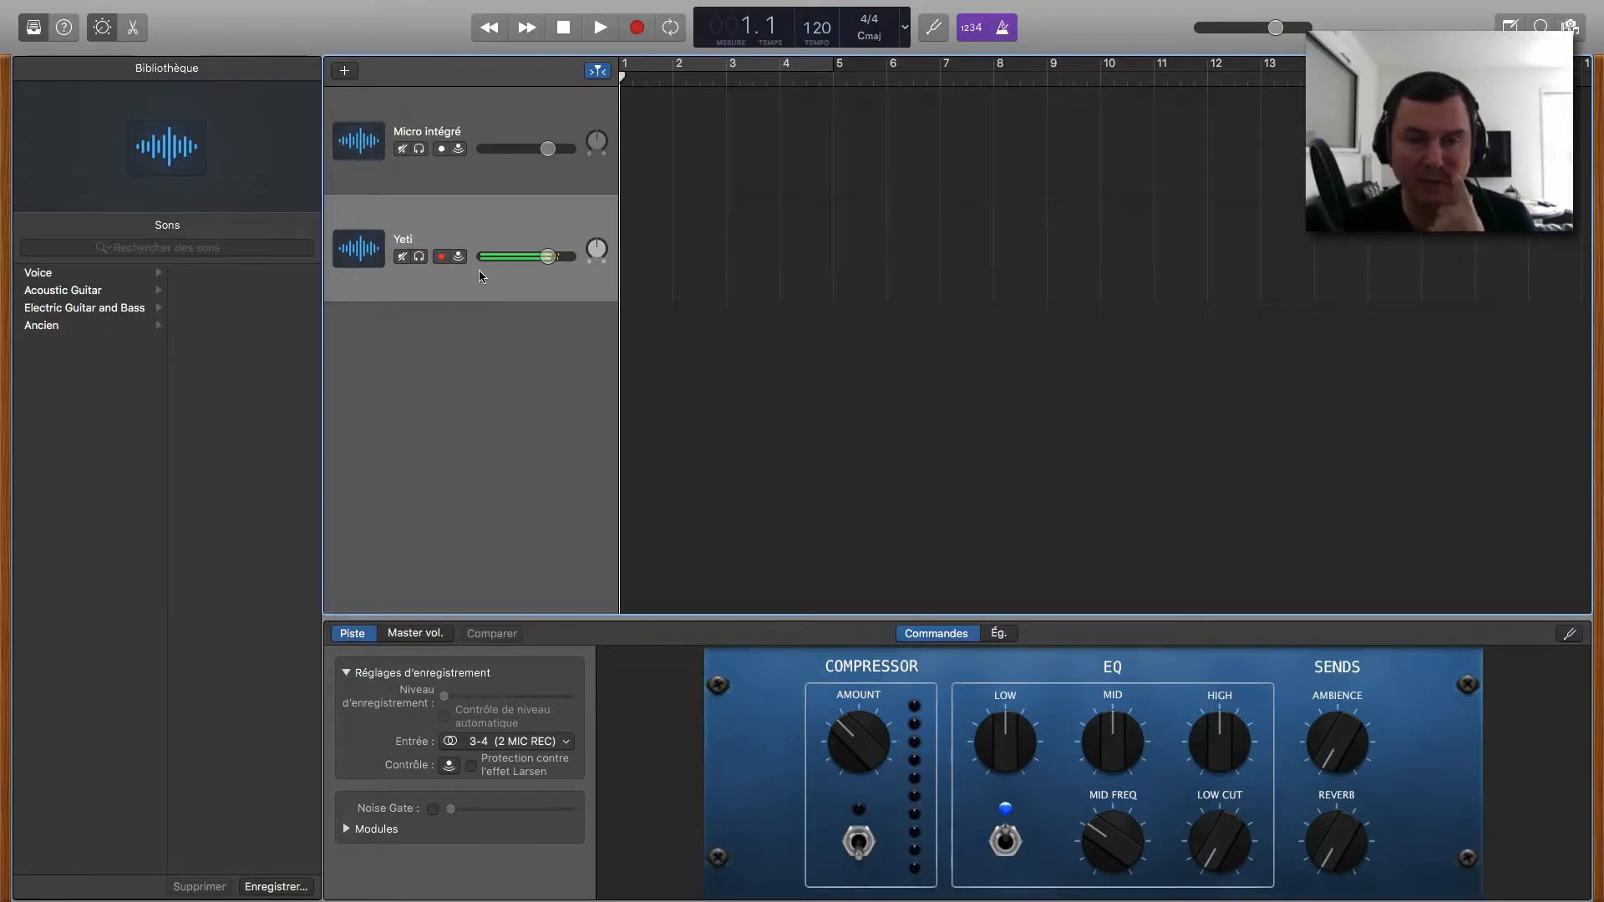
Step: Arm both the Micro intégré and Yeti tracks for recording and turn off the metronome
left_click(505, 123)
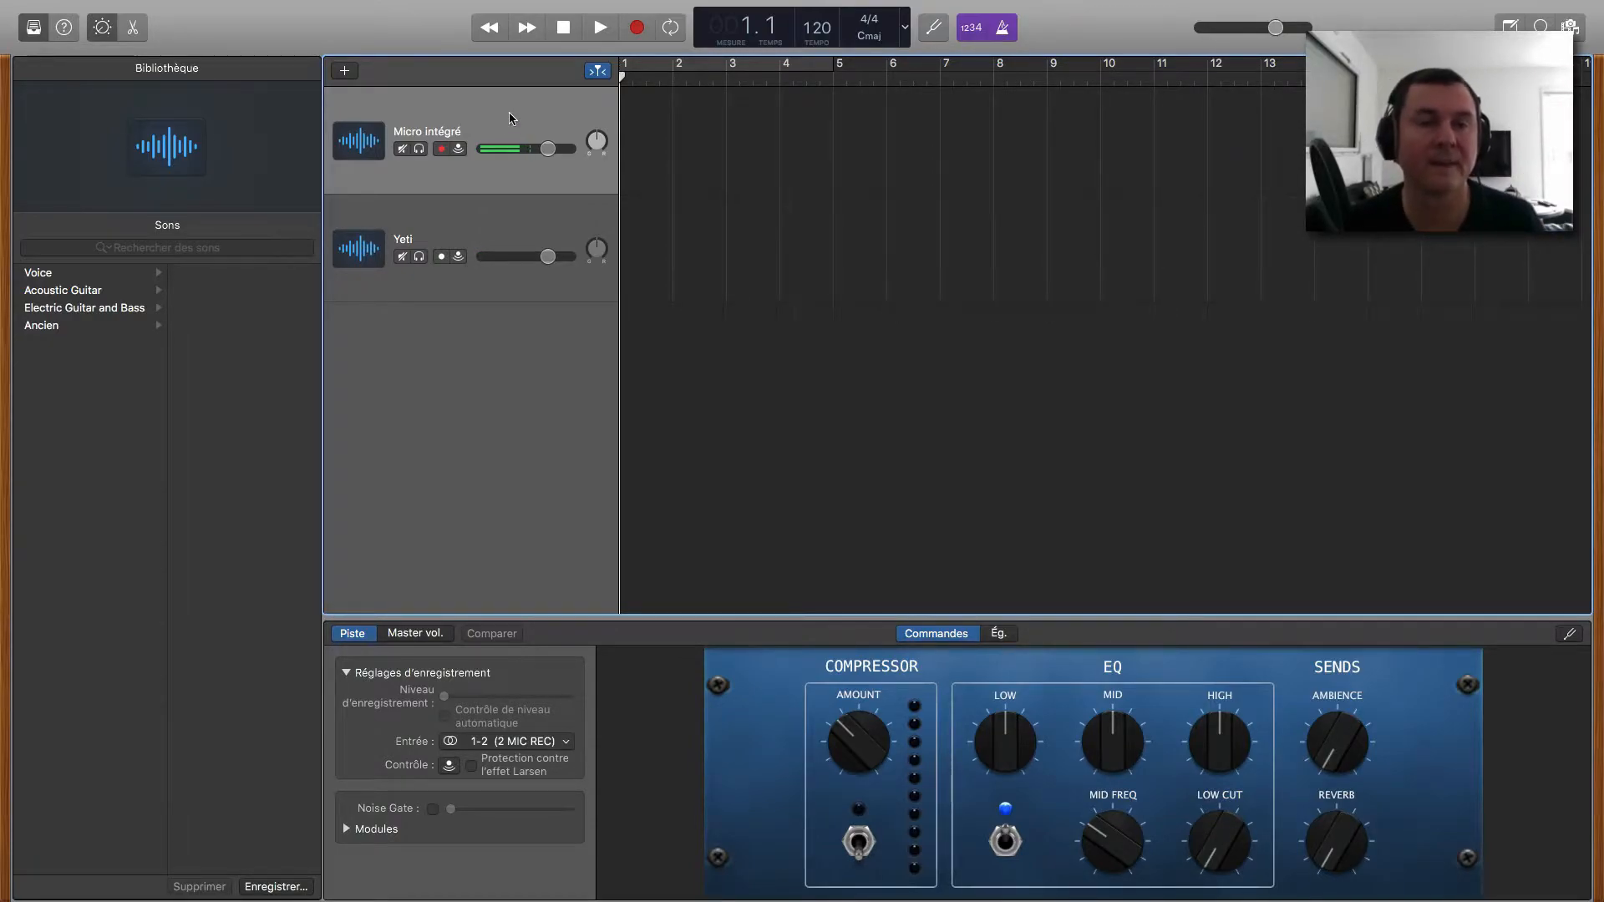
left_click(441, 256)
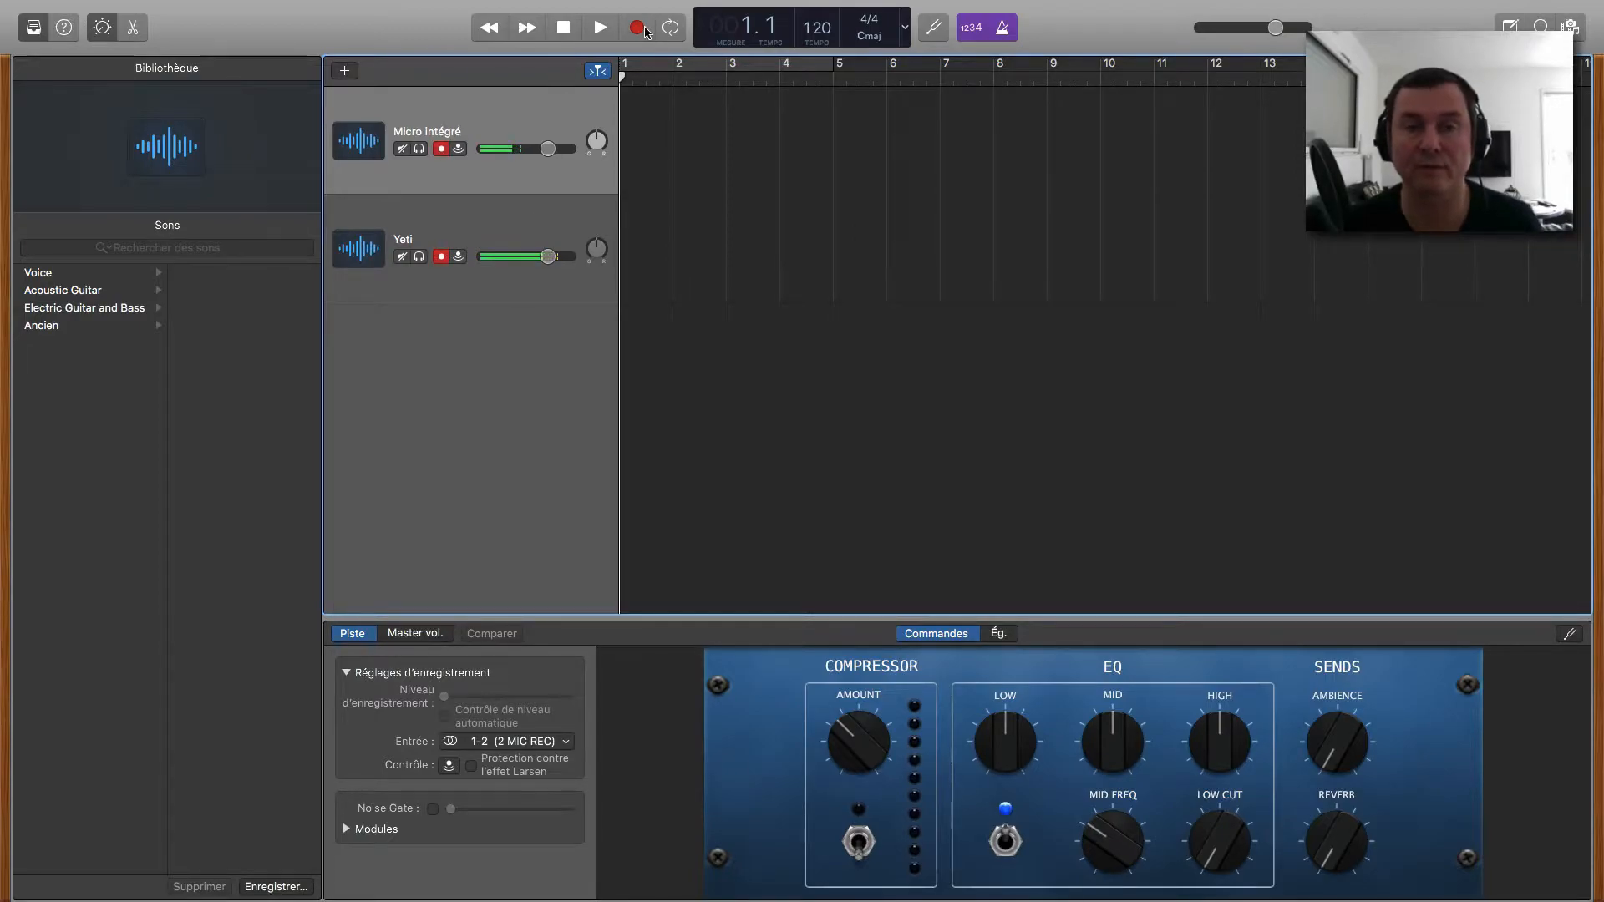
left_click(1002, 28)
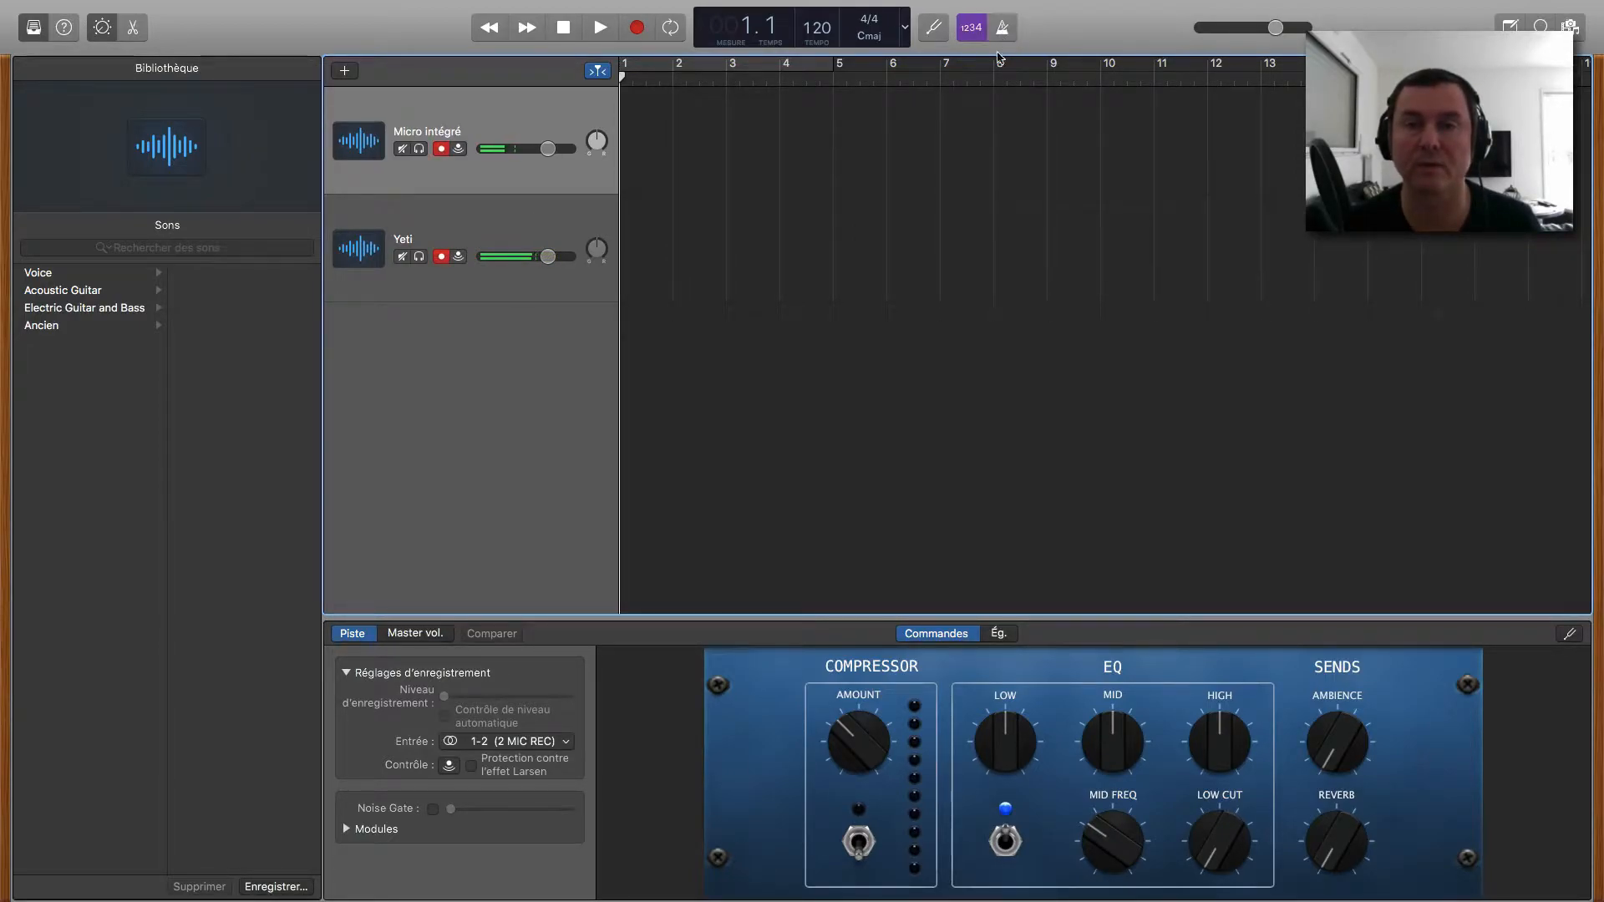
Step: Record a take of about three bars on both tracks simultaneously and select the new Yeti region
left_click(636, 29)
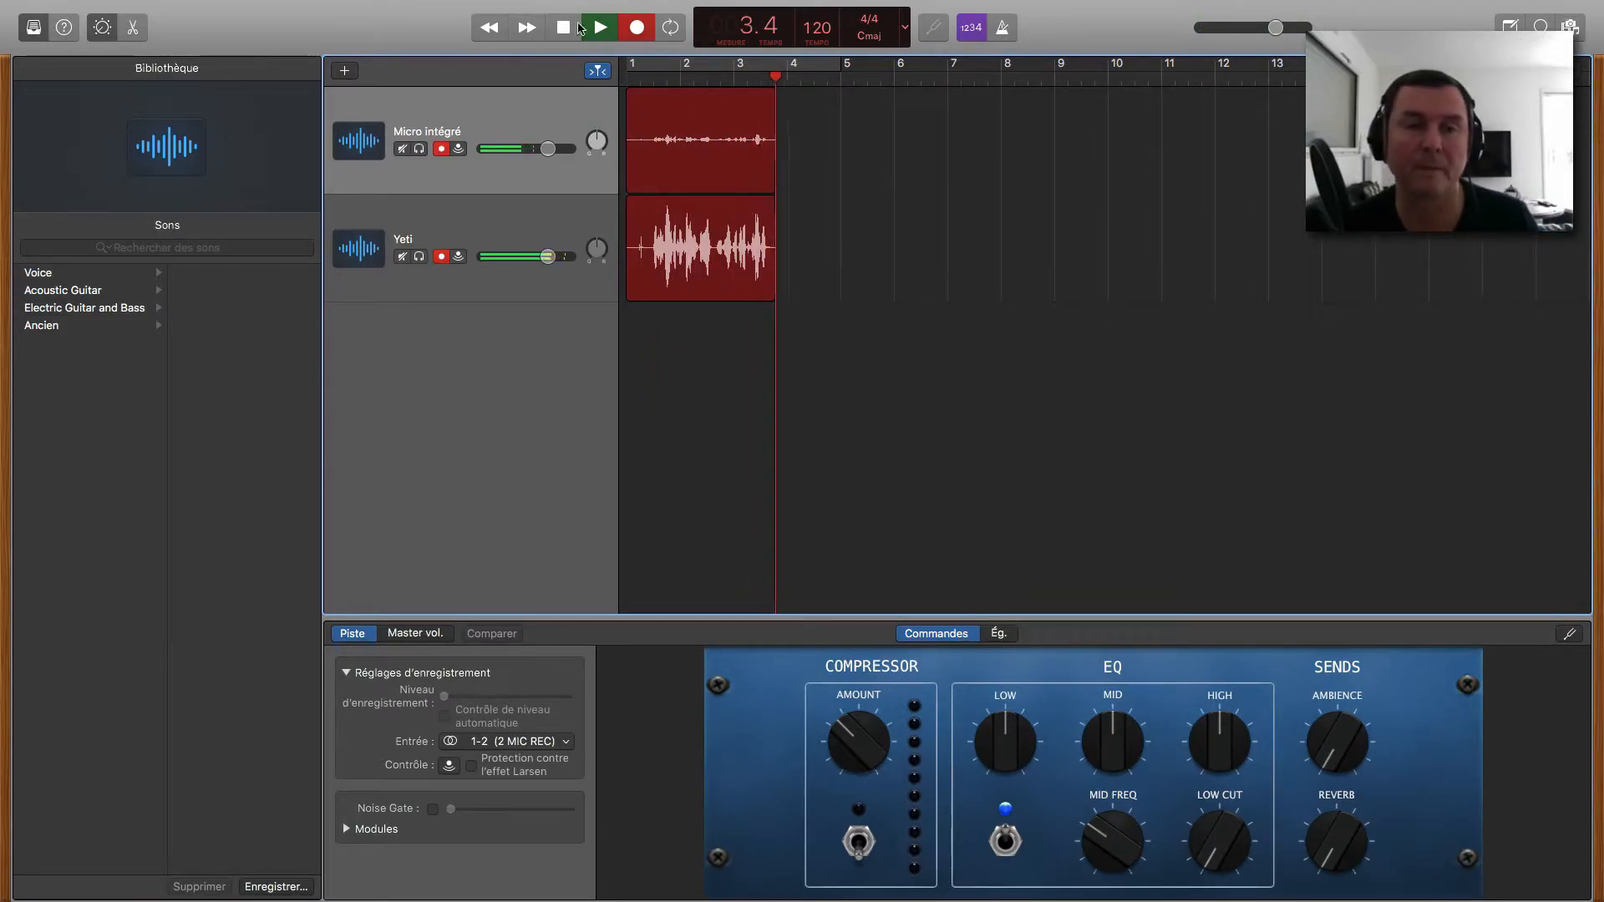
key("space")
left_click(715, 277)
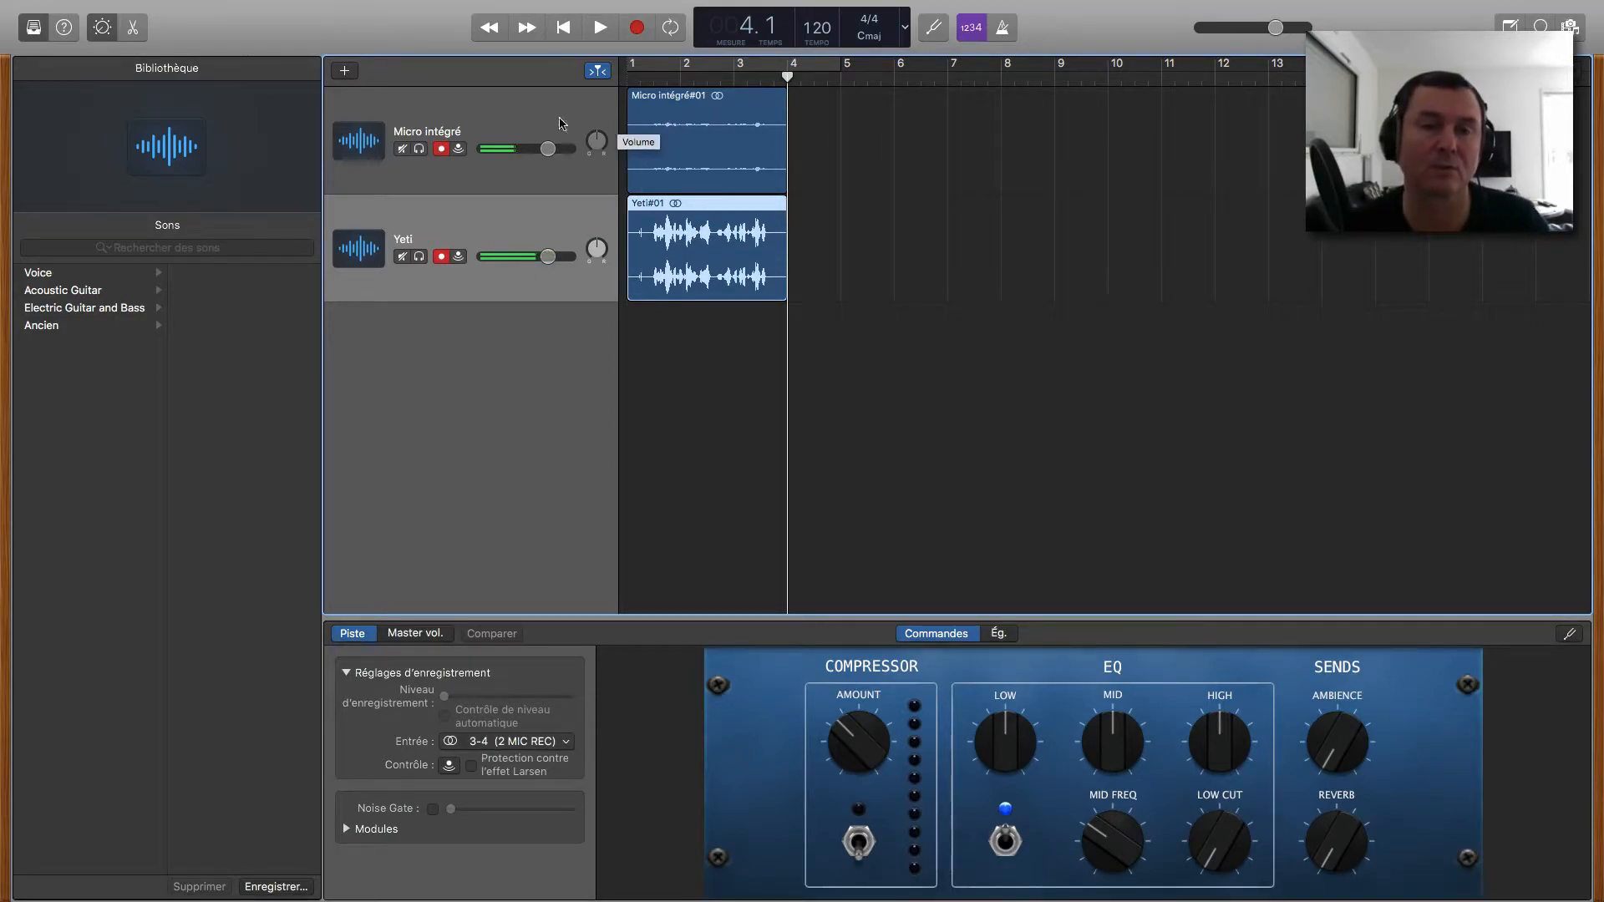
Step: Mute only the Yeti track and return the playhead to the start of the project
left_click(441, 151)
left_click(441, 151)
left_click(403, 150)
left_click(403, 258)
left_click(404, 150)
left_click(565, 30)
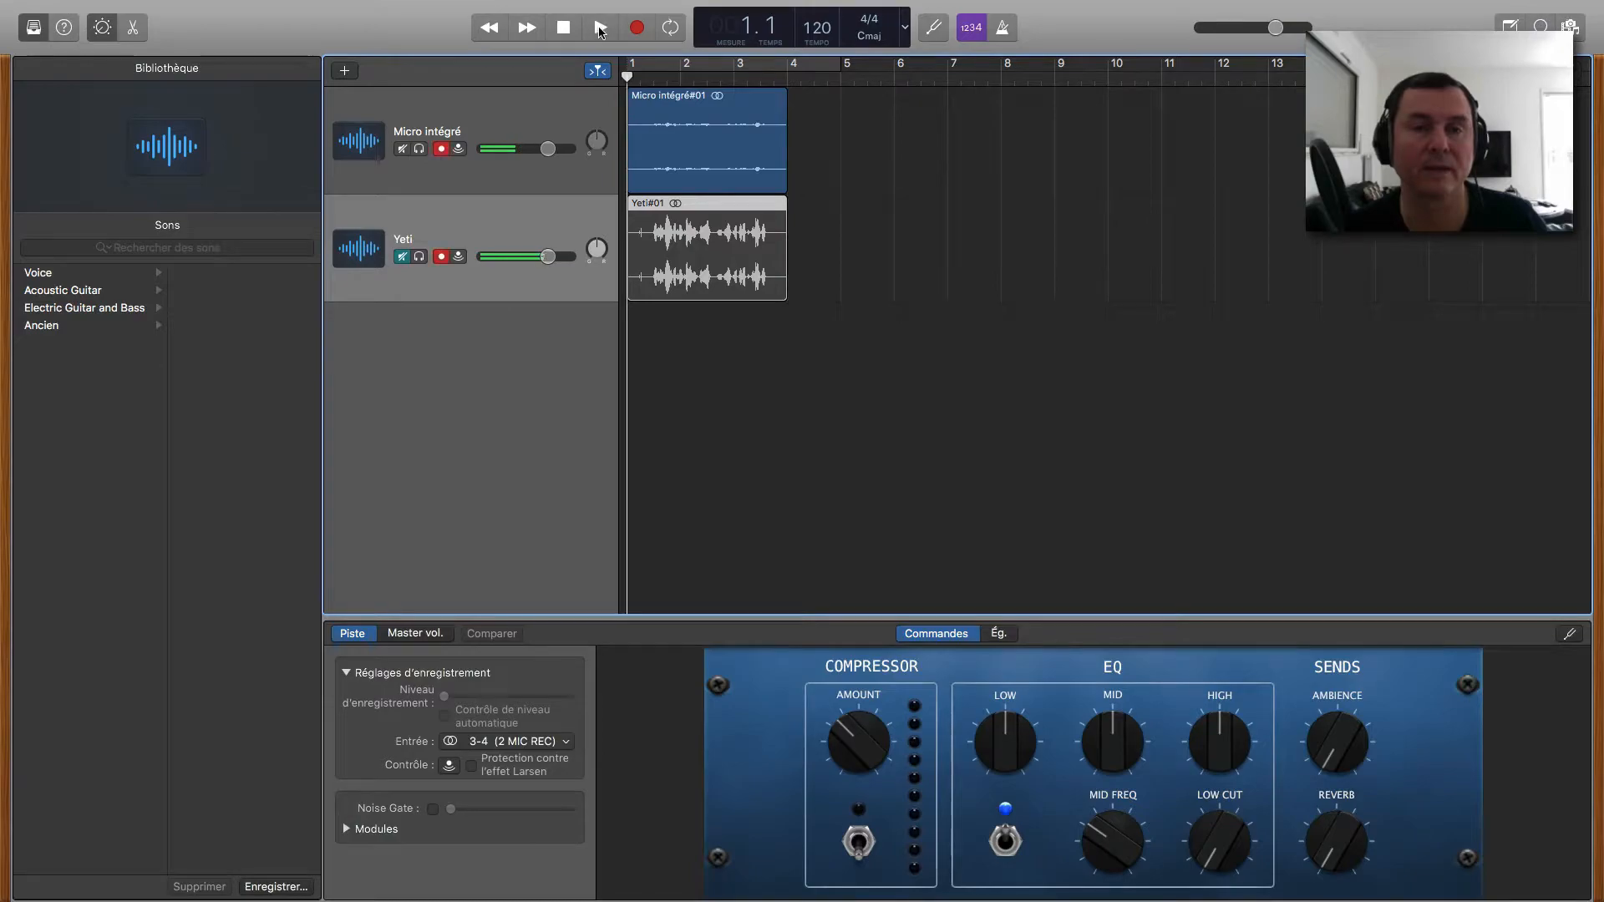
Step: Disarm the tracks and play the recording in a cycle from bar 1 to bar 4
left_click(441, 256)
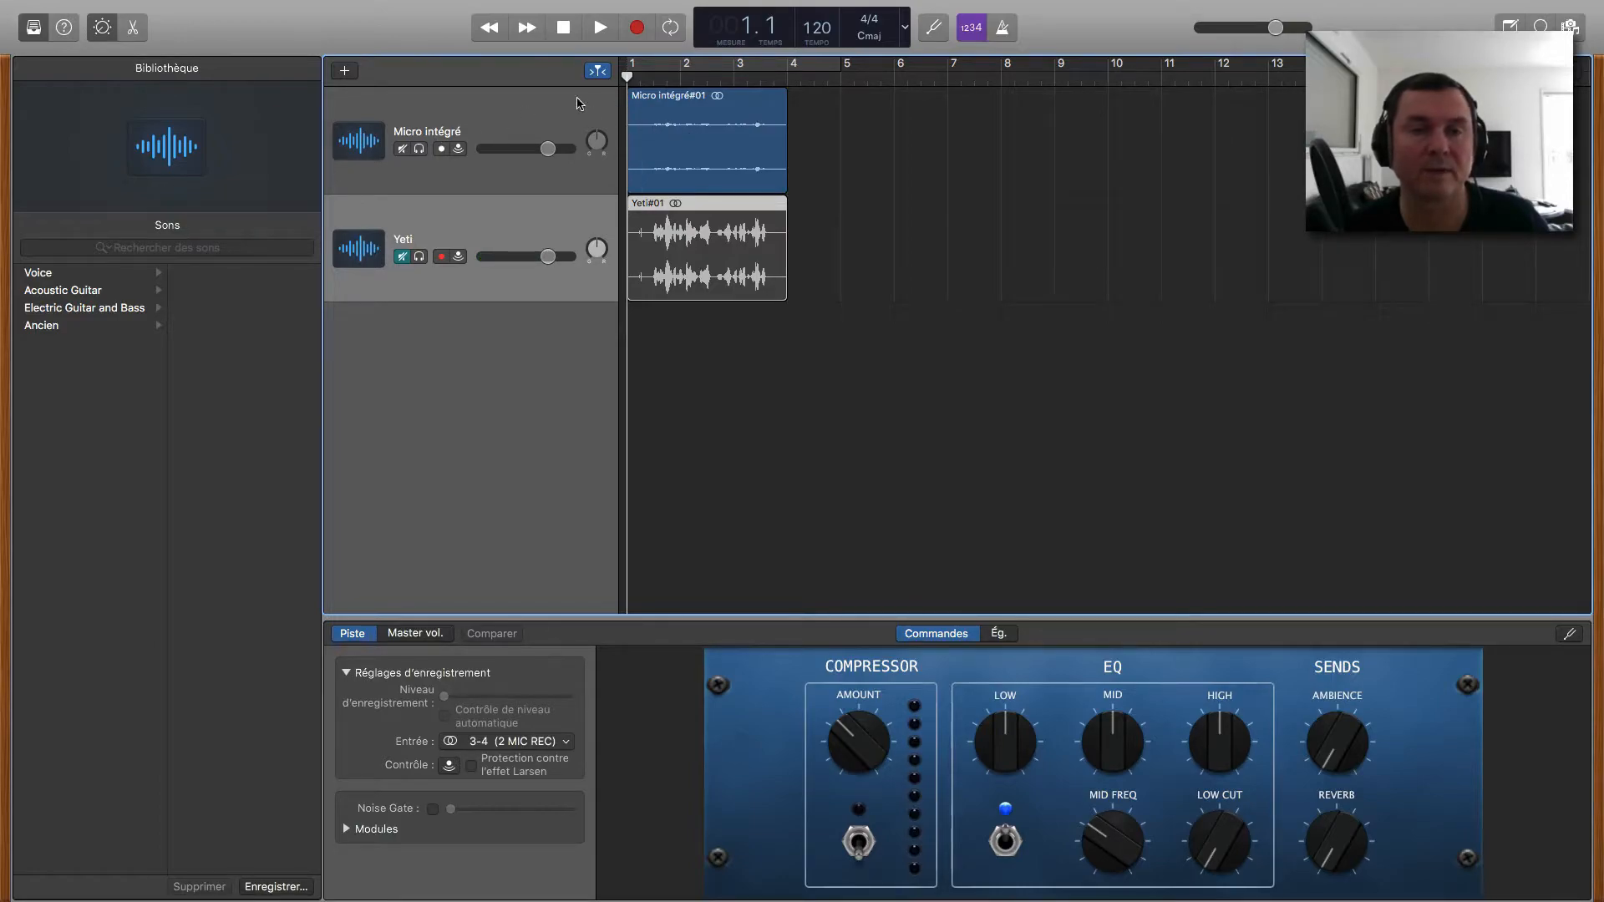
left_click(599, 28)
double_click(769, 69)
left_click(812, 67)
left_click_drag(827, 67, 788, 66)
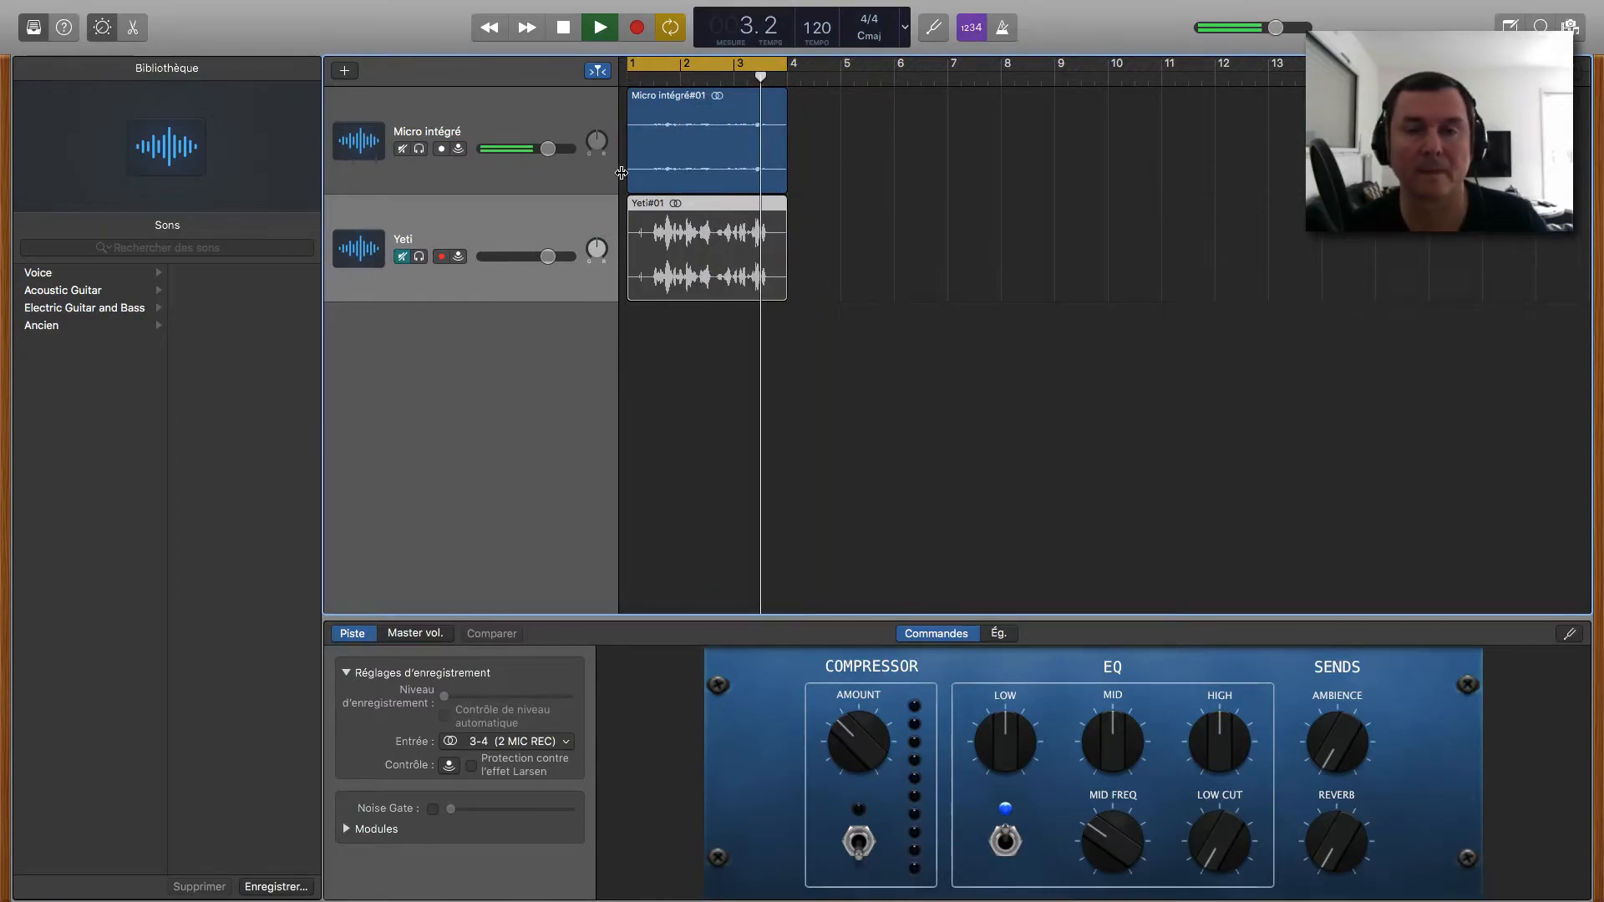
Step: Listen to the Yeti track alone, lower its volume to -4.7 dB, and leave both tracks unmuted
left_click(401, 148)
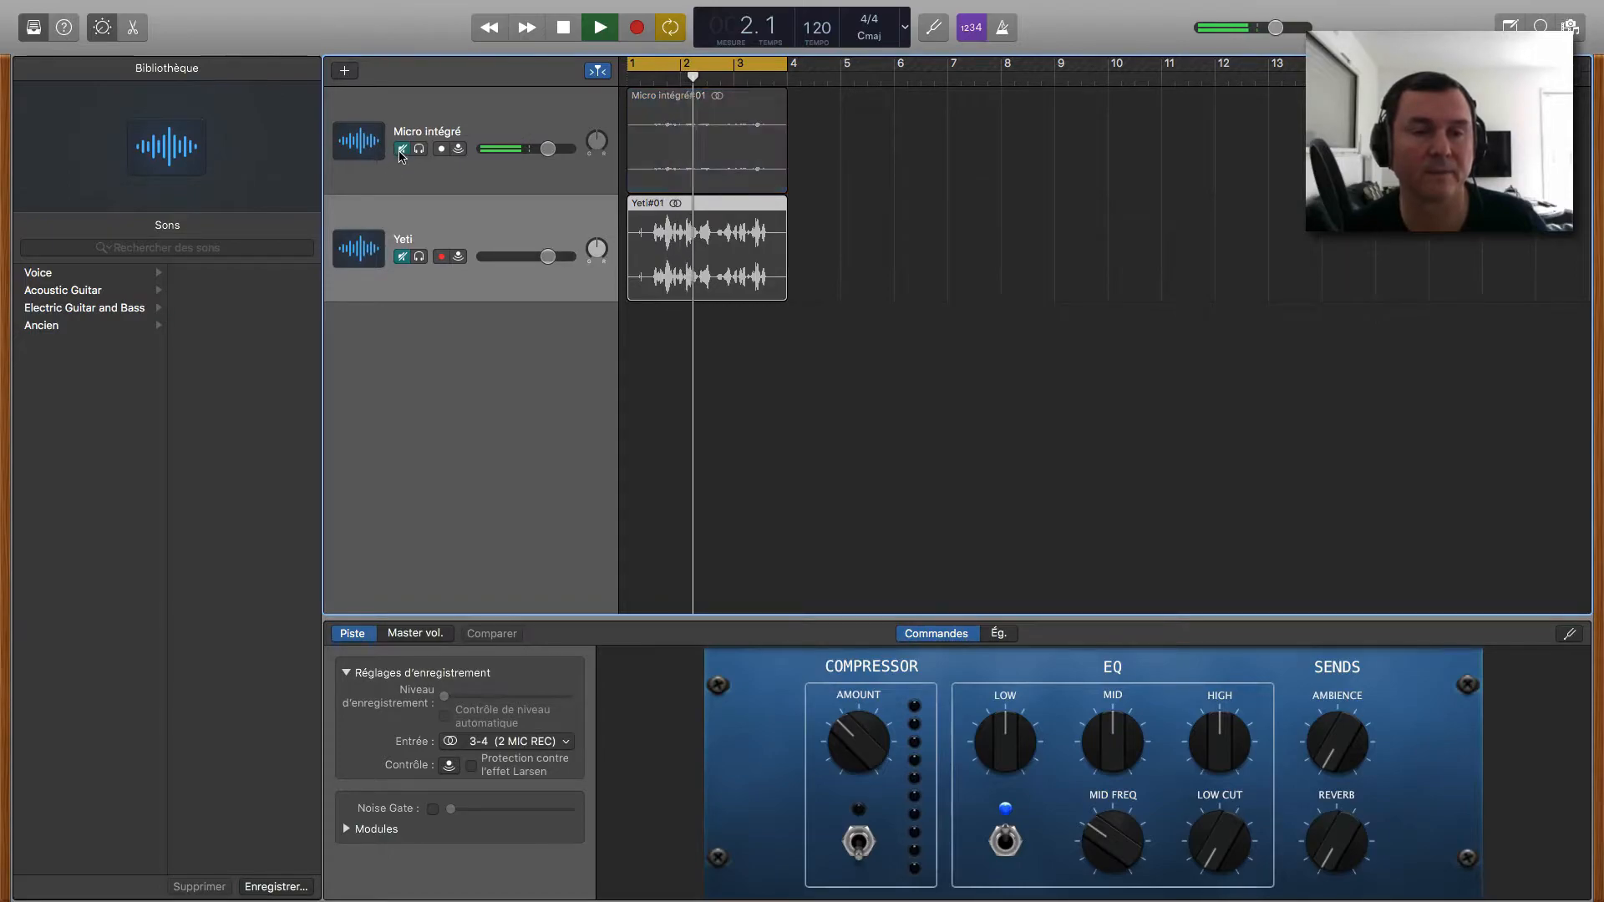
left_click(401, 257)
left_click_drag(548, 256, 529, 256)
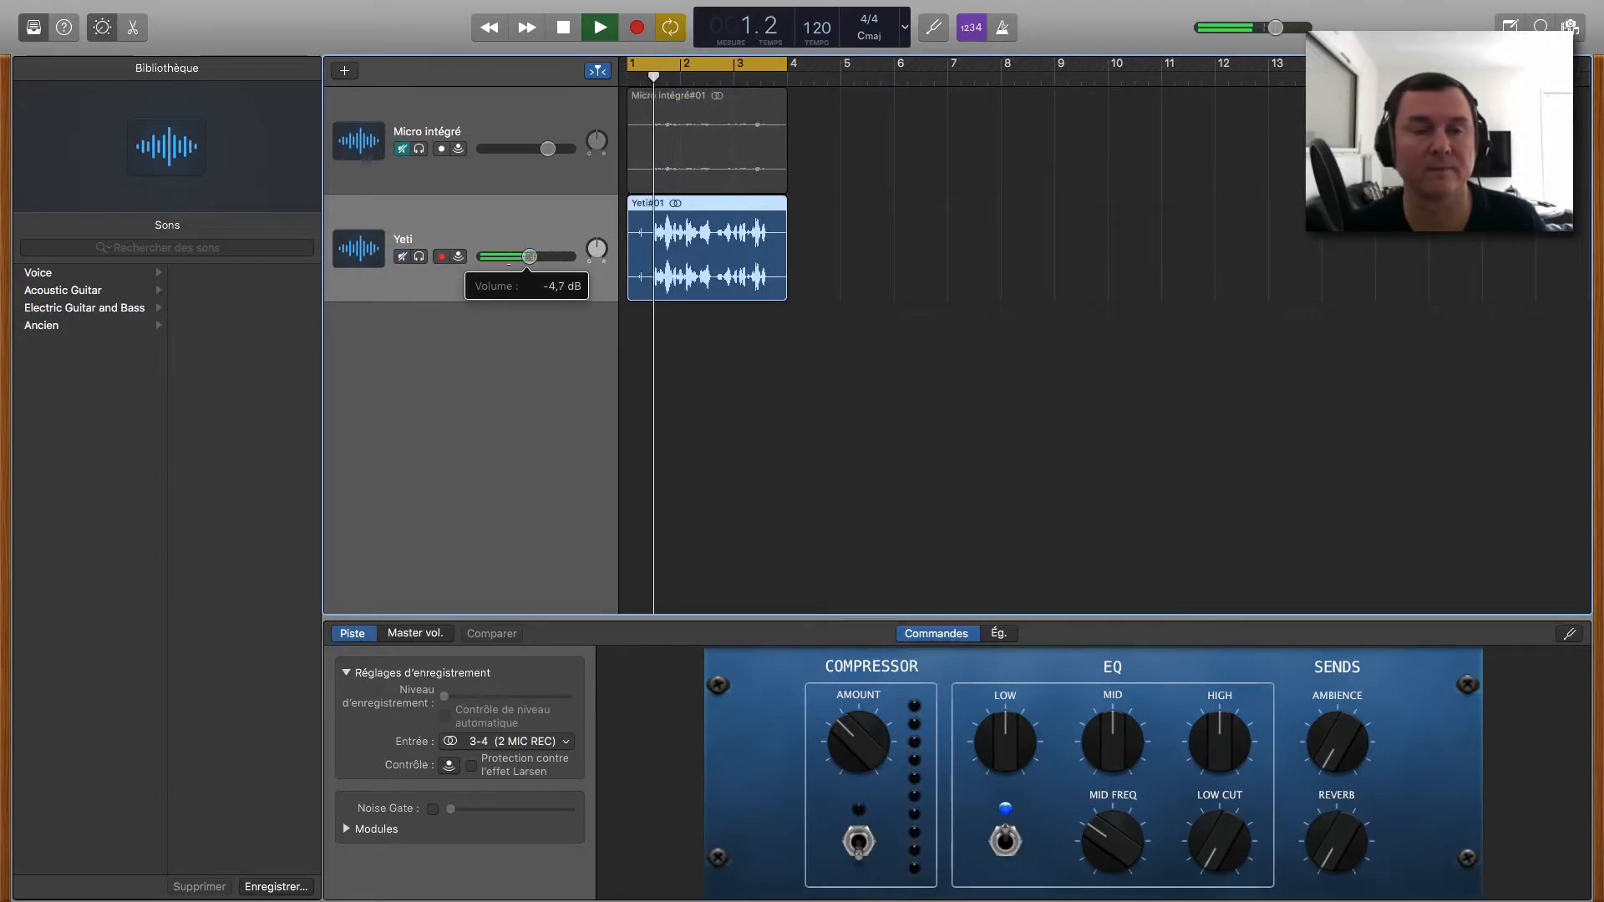
left_click(402, 149)
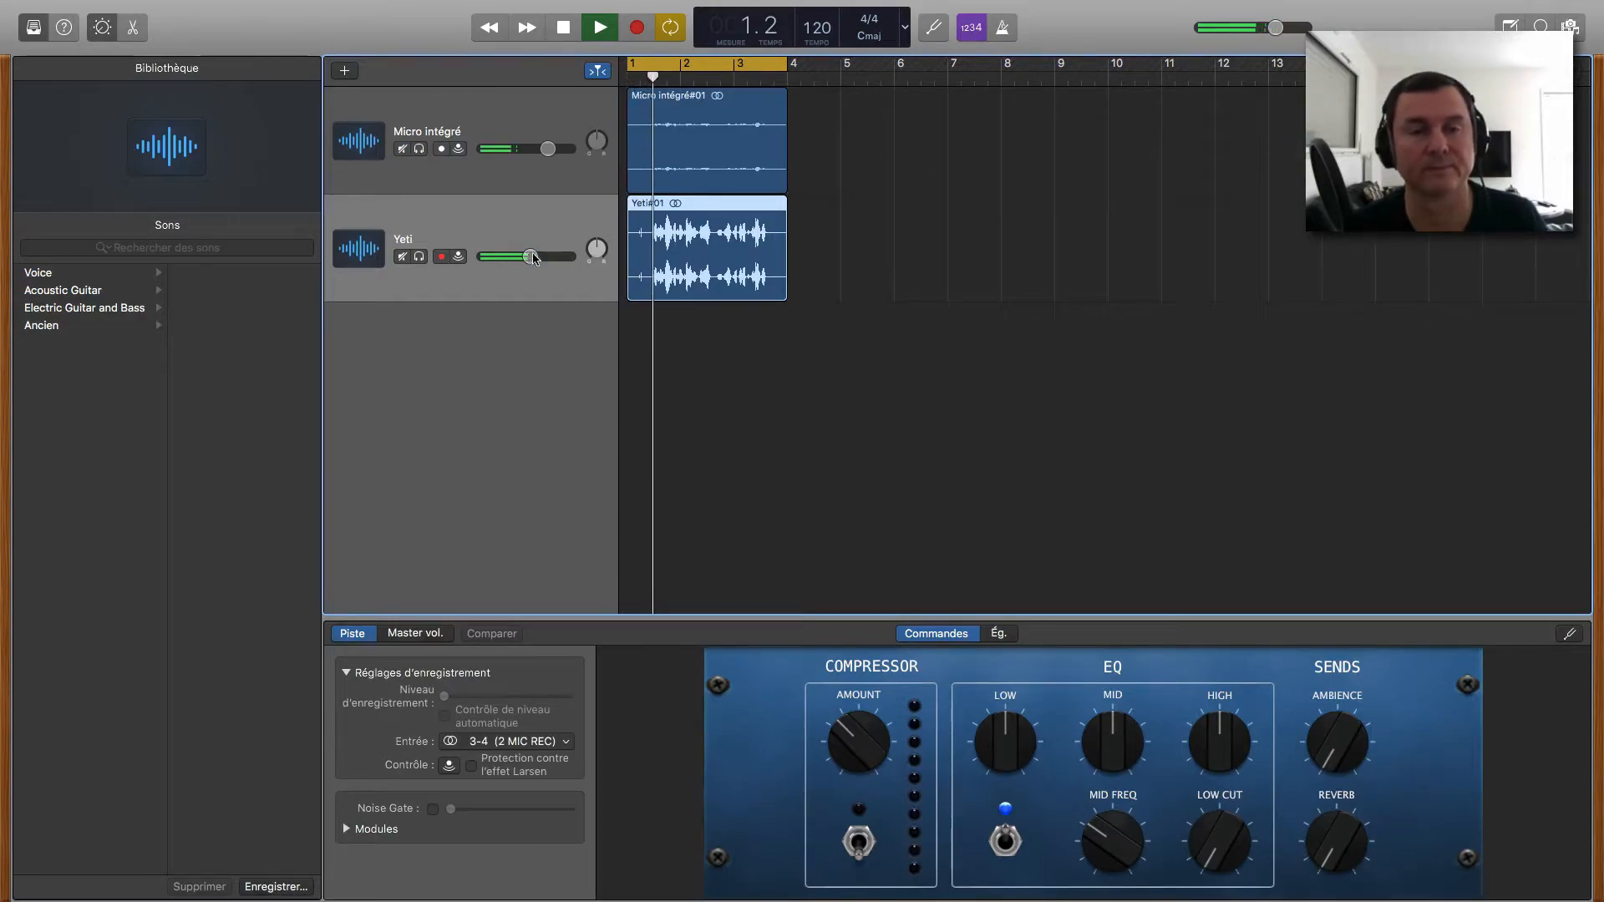
Step: Lower the Yeti track's volume slightly further and stop playback
left_click_drag(531, 256, 525, 256)
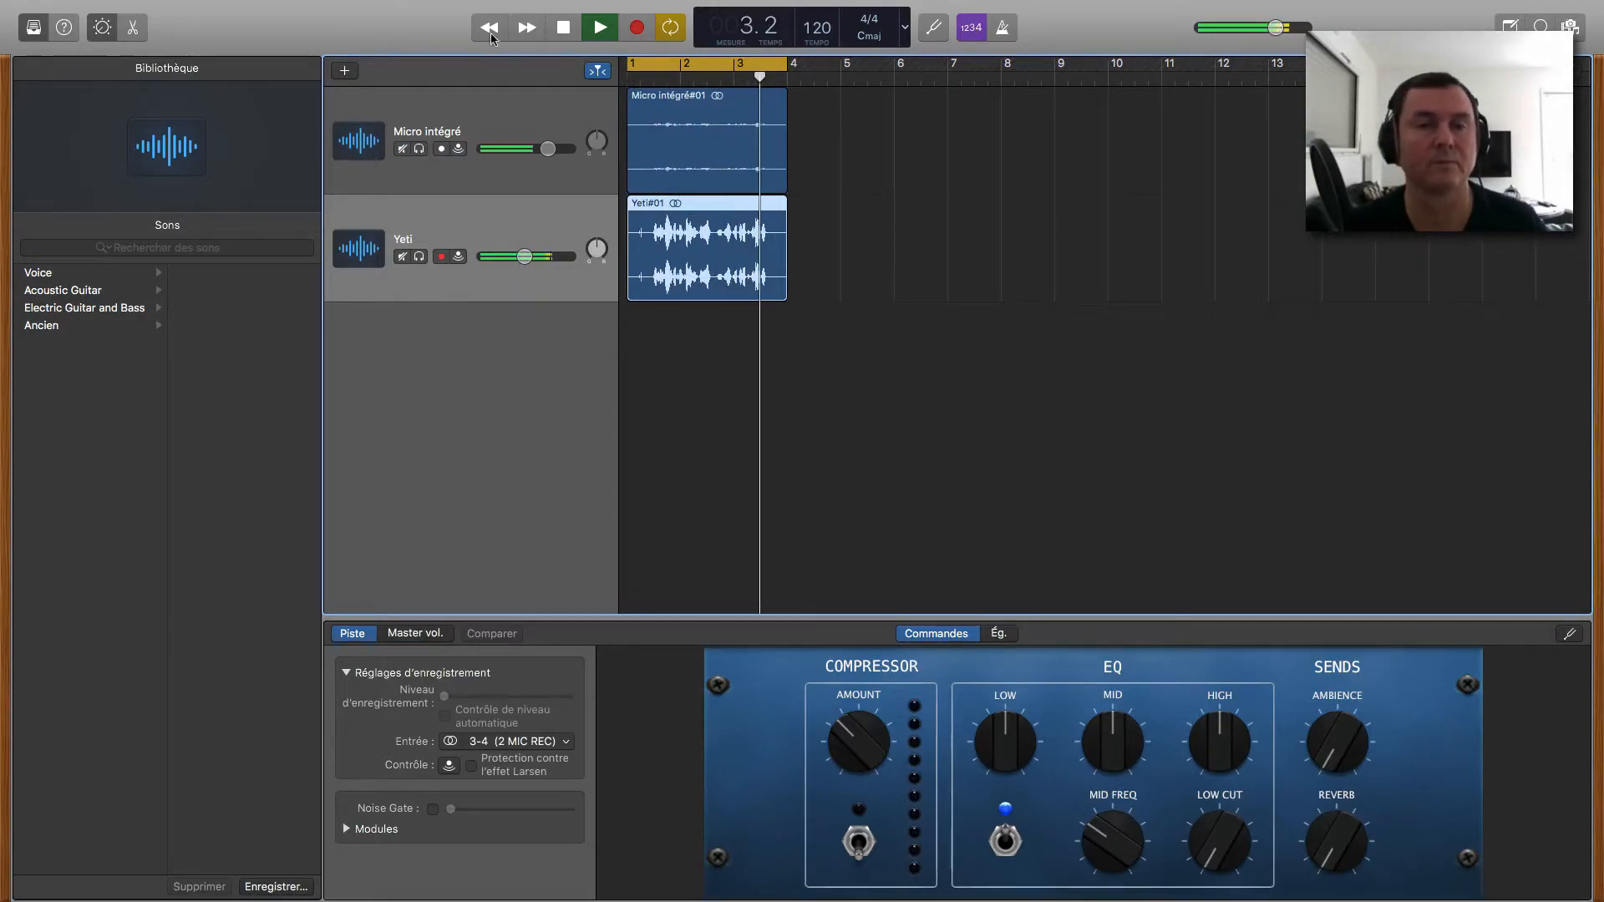
key("space")
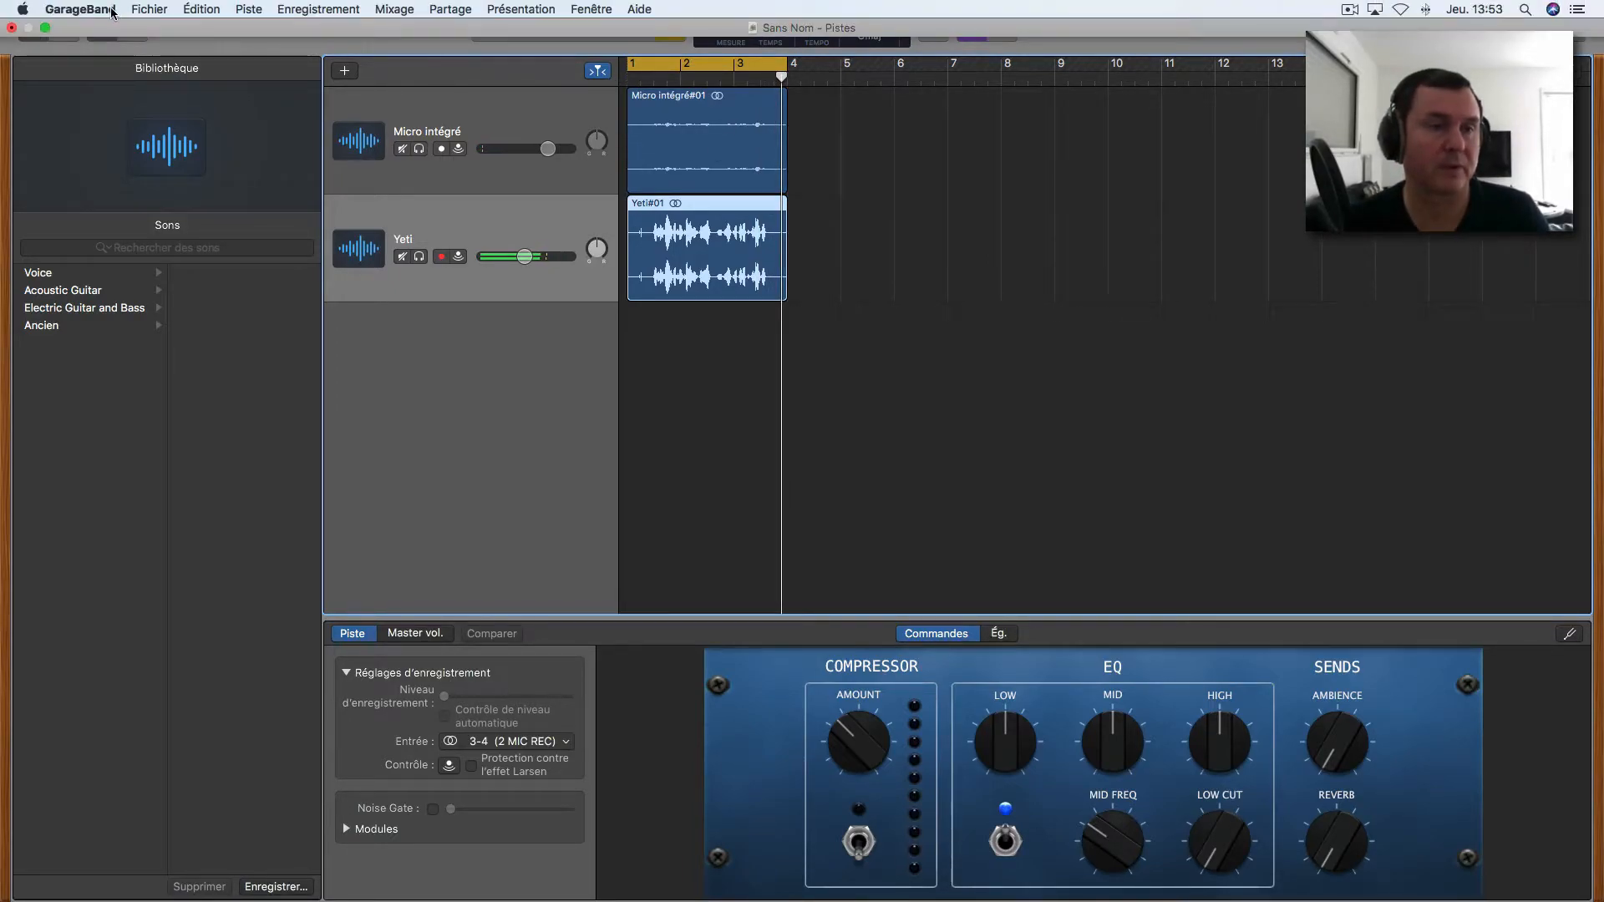
Step: Quit GarageBand without saving the project and launch Logic Pro X
left_click(111, 10)
left_click(167, 257)
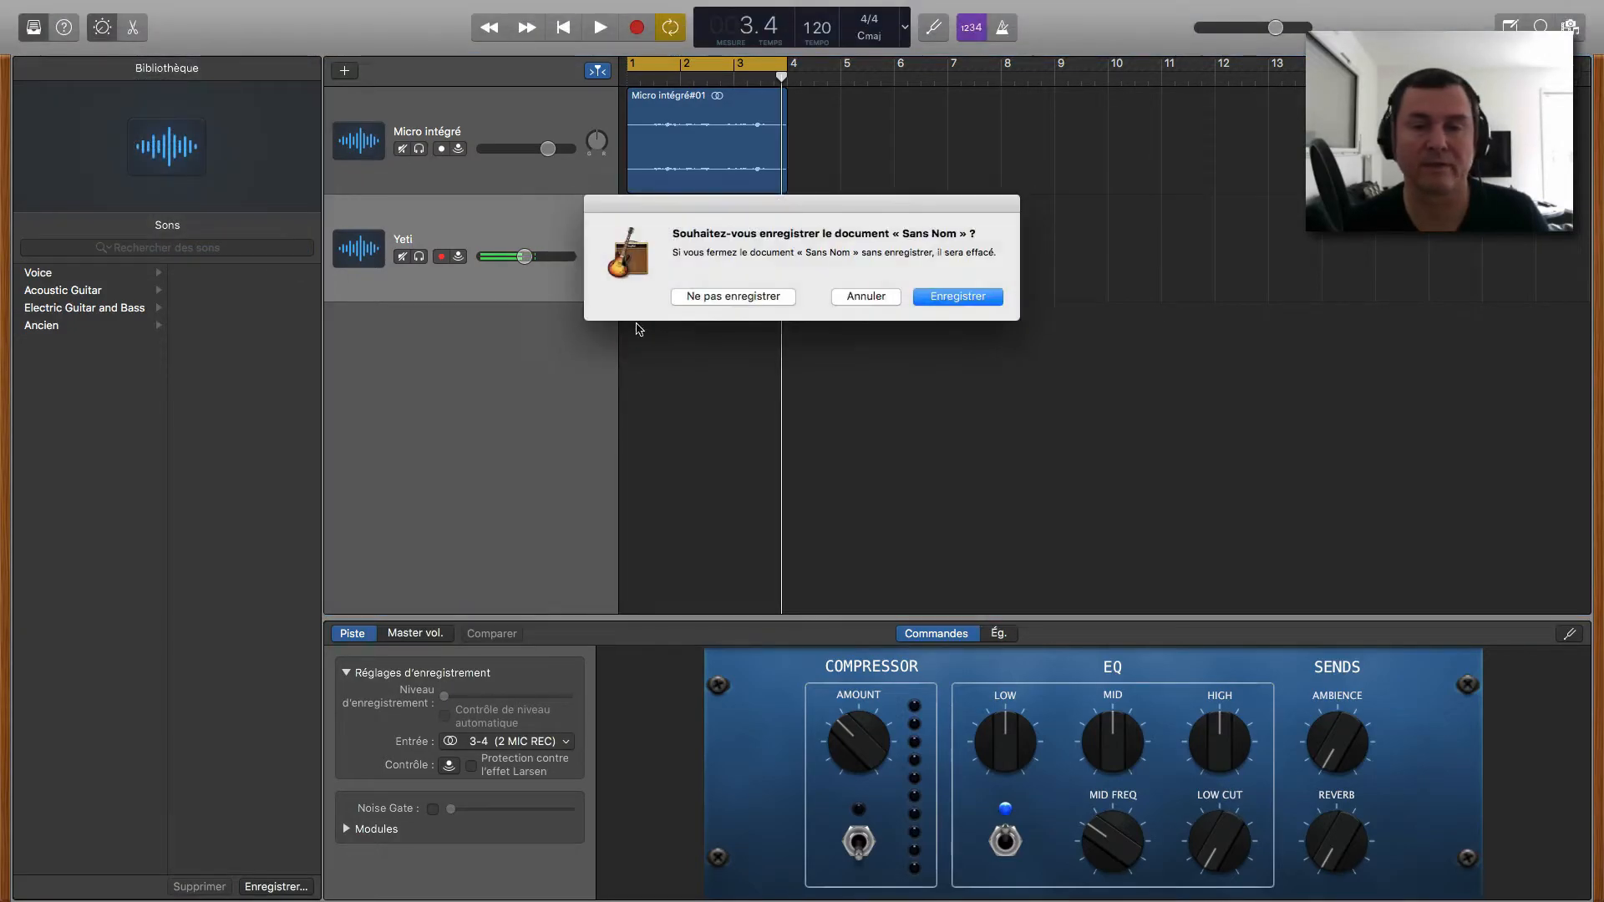
left_click(694, 299)
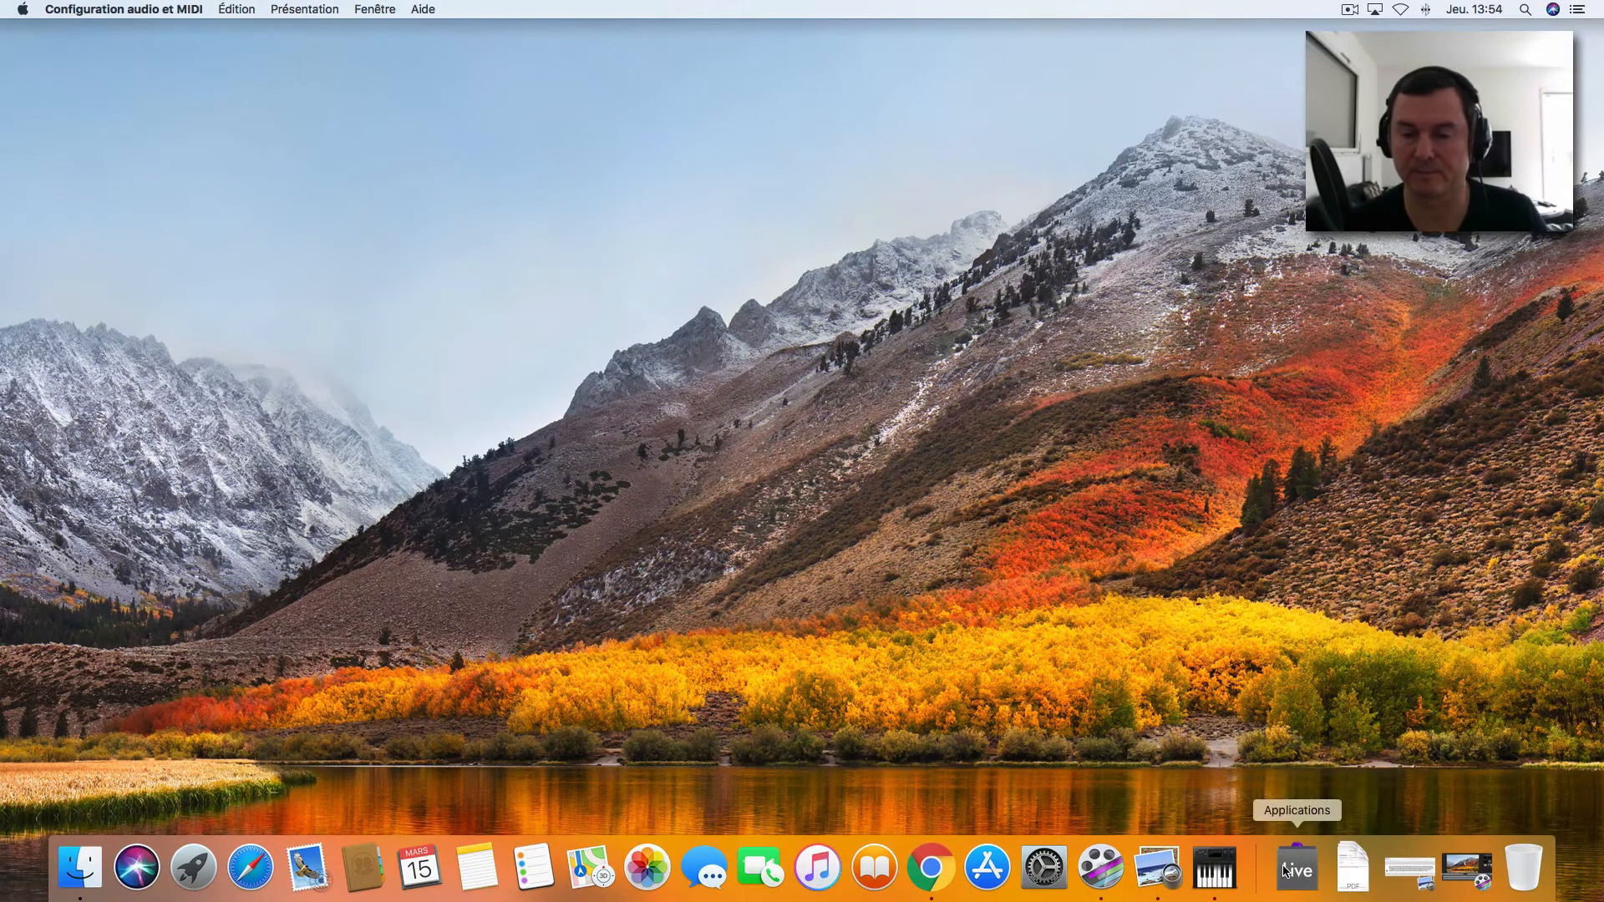
left_click(1297, 867)
scroll(1166, 525, "down", 2)
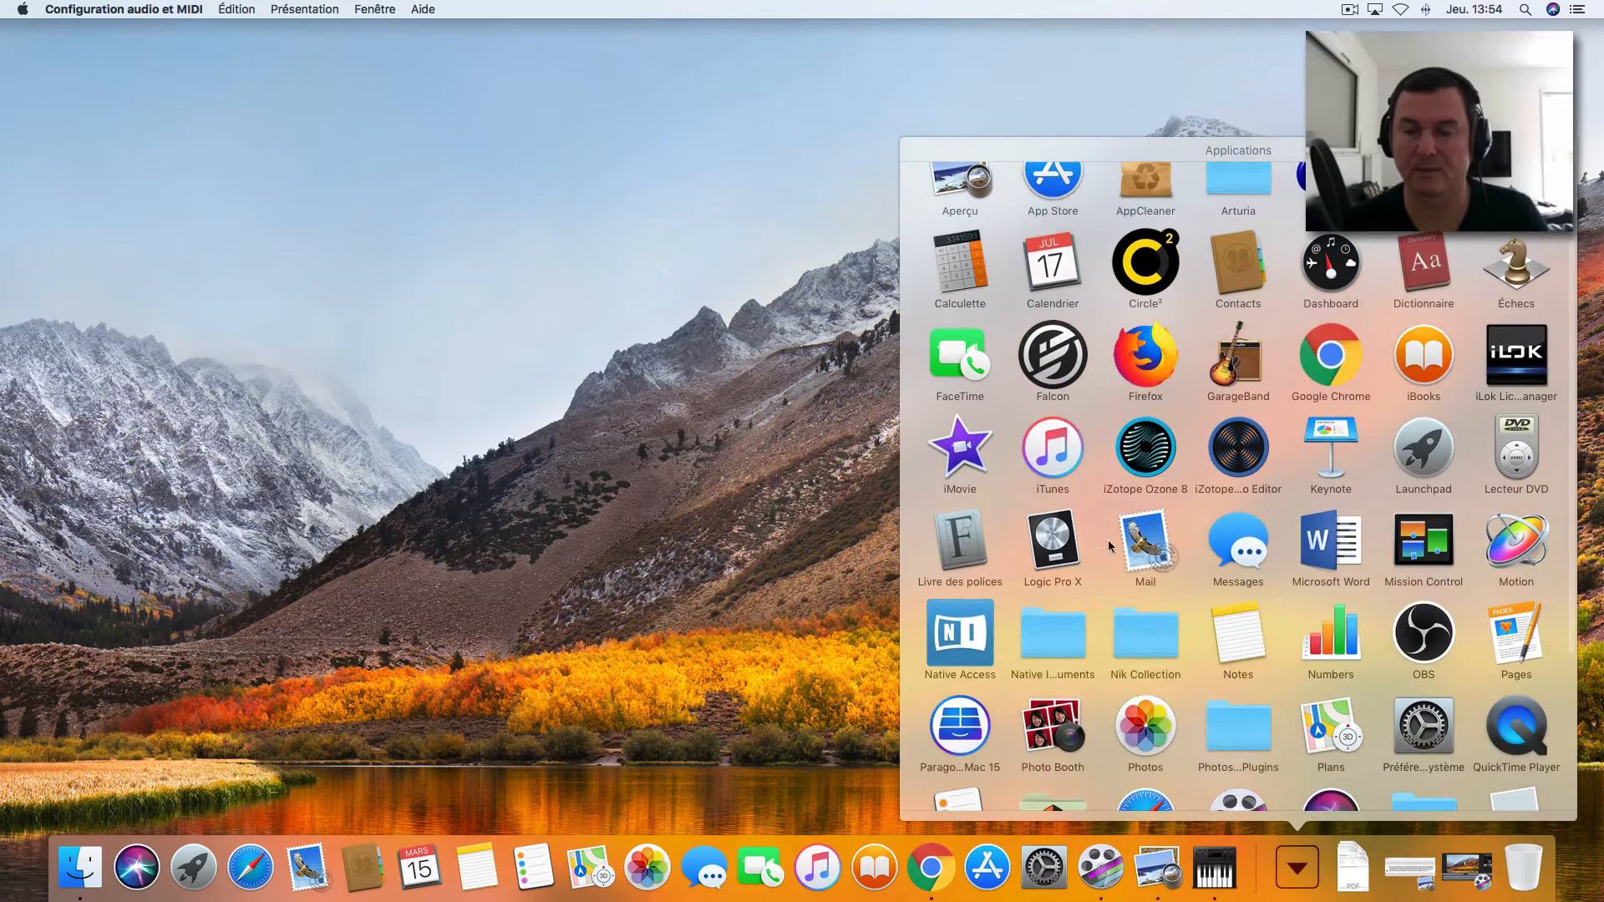
left_click(1050, 541)
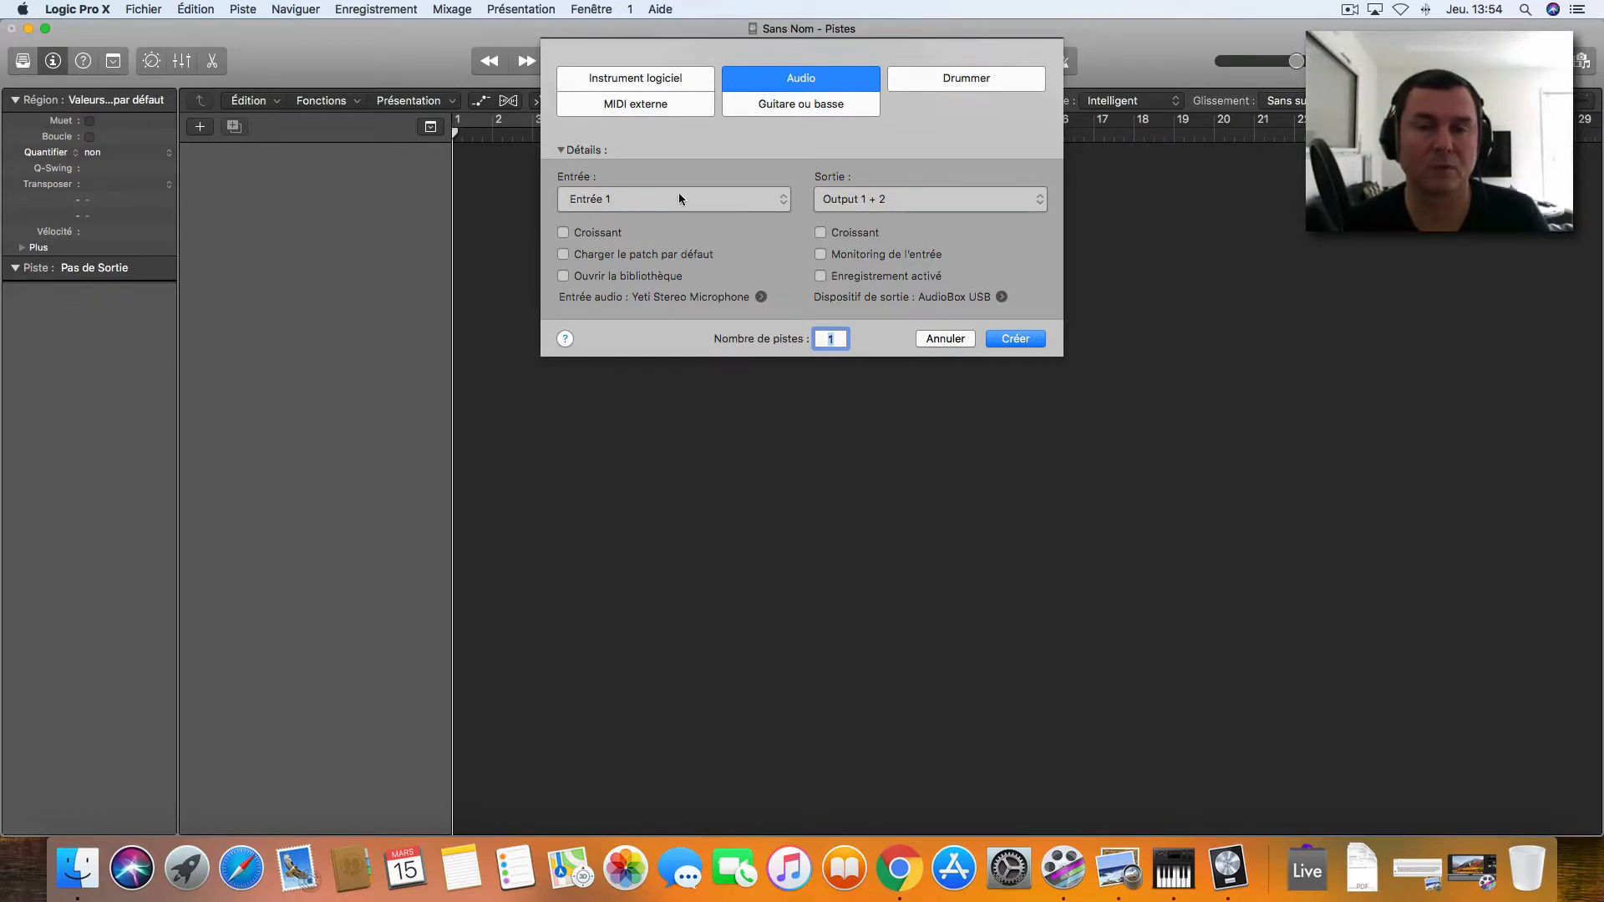
Step: Set the audio input device to 2 MIC REC in the audio preferences and apply the change
left_click(761, 298)
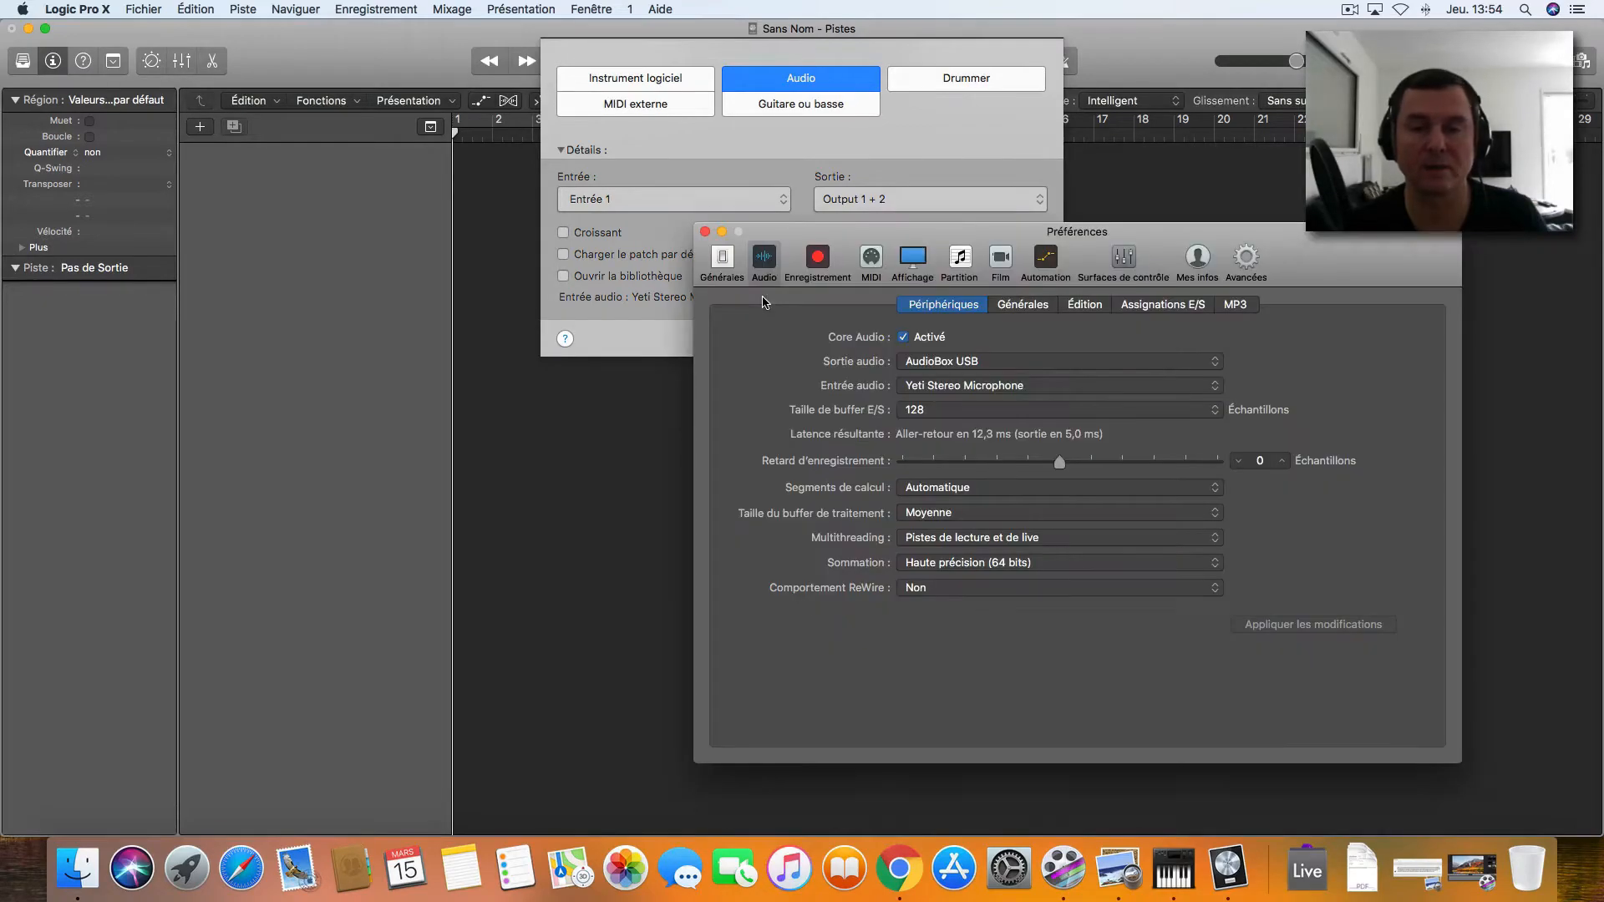
left_click(951, 388)
left_click(946, 391)
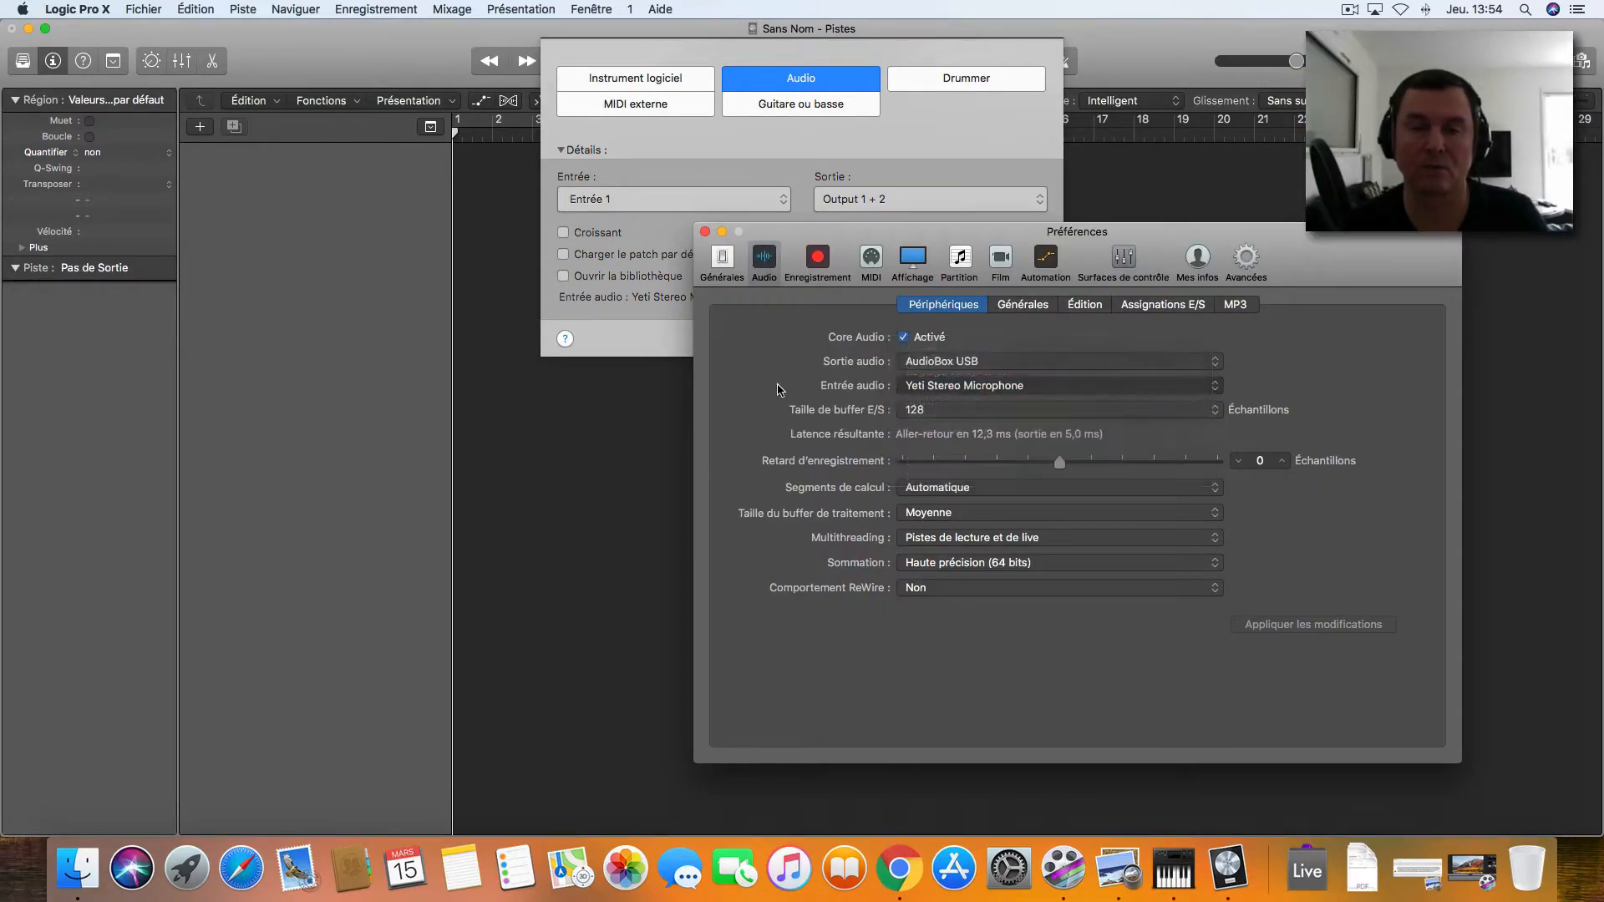
left_click(934, 392)
left_click(931, 477)
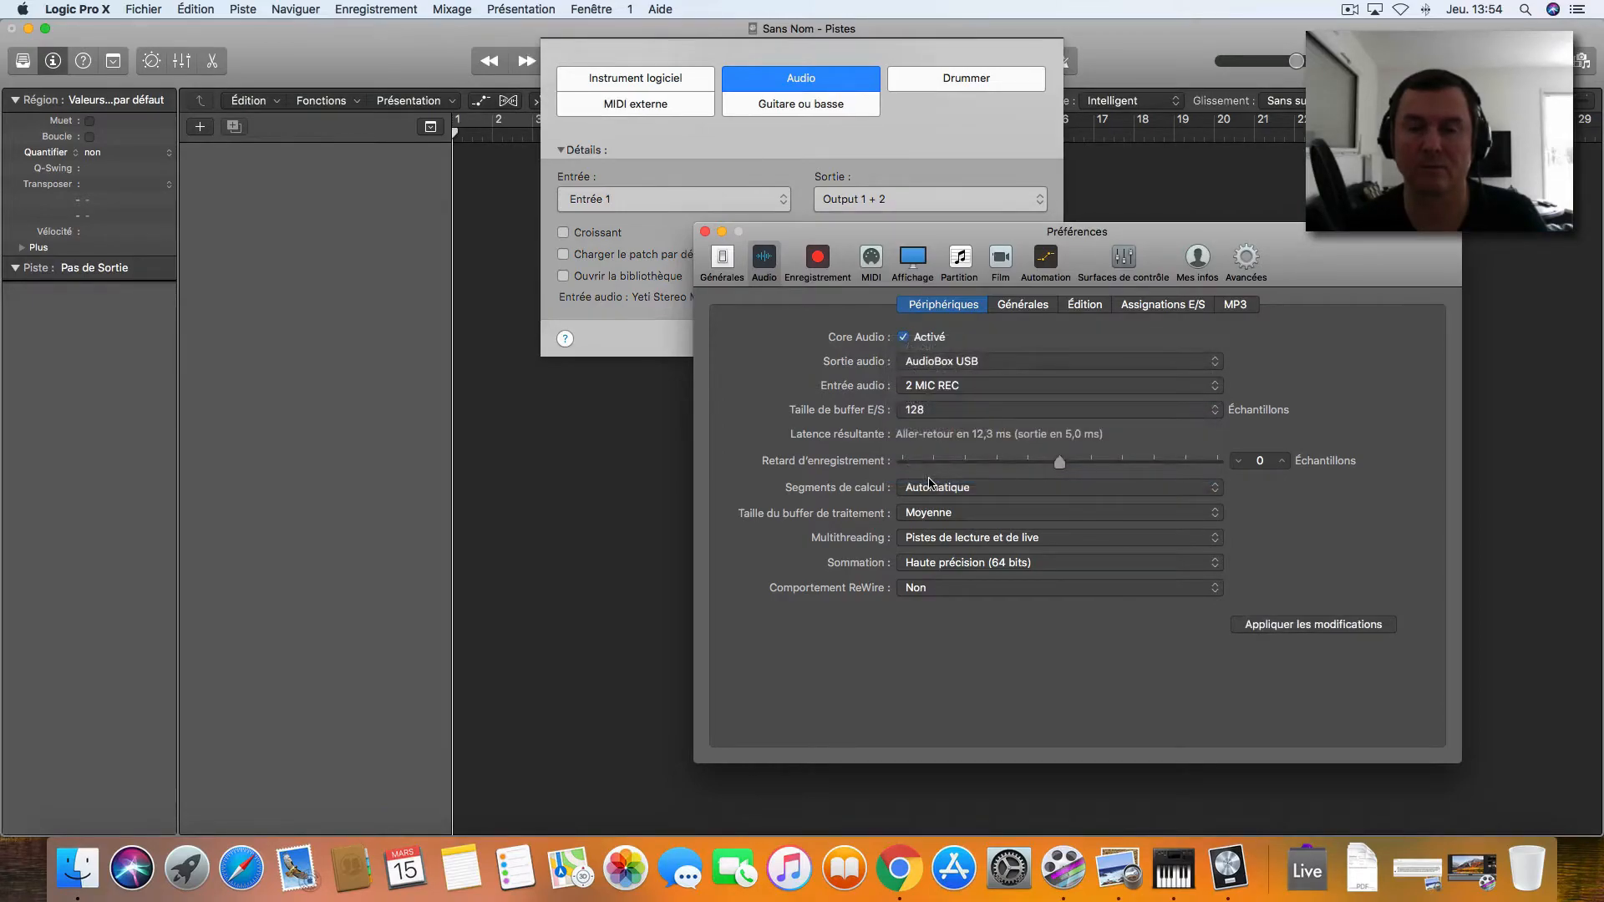
left_click(1314, 628)
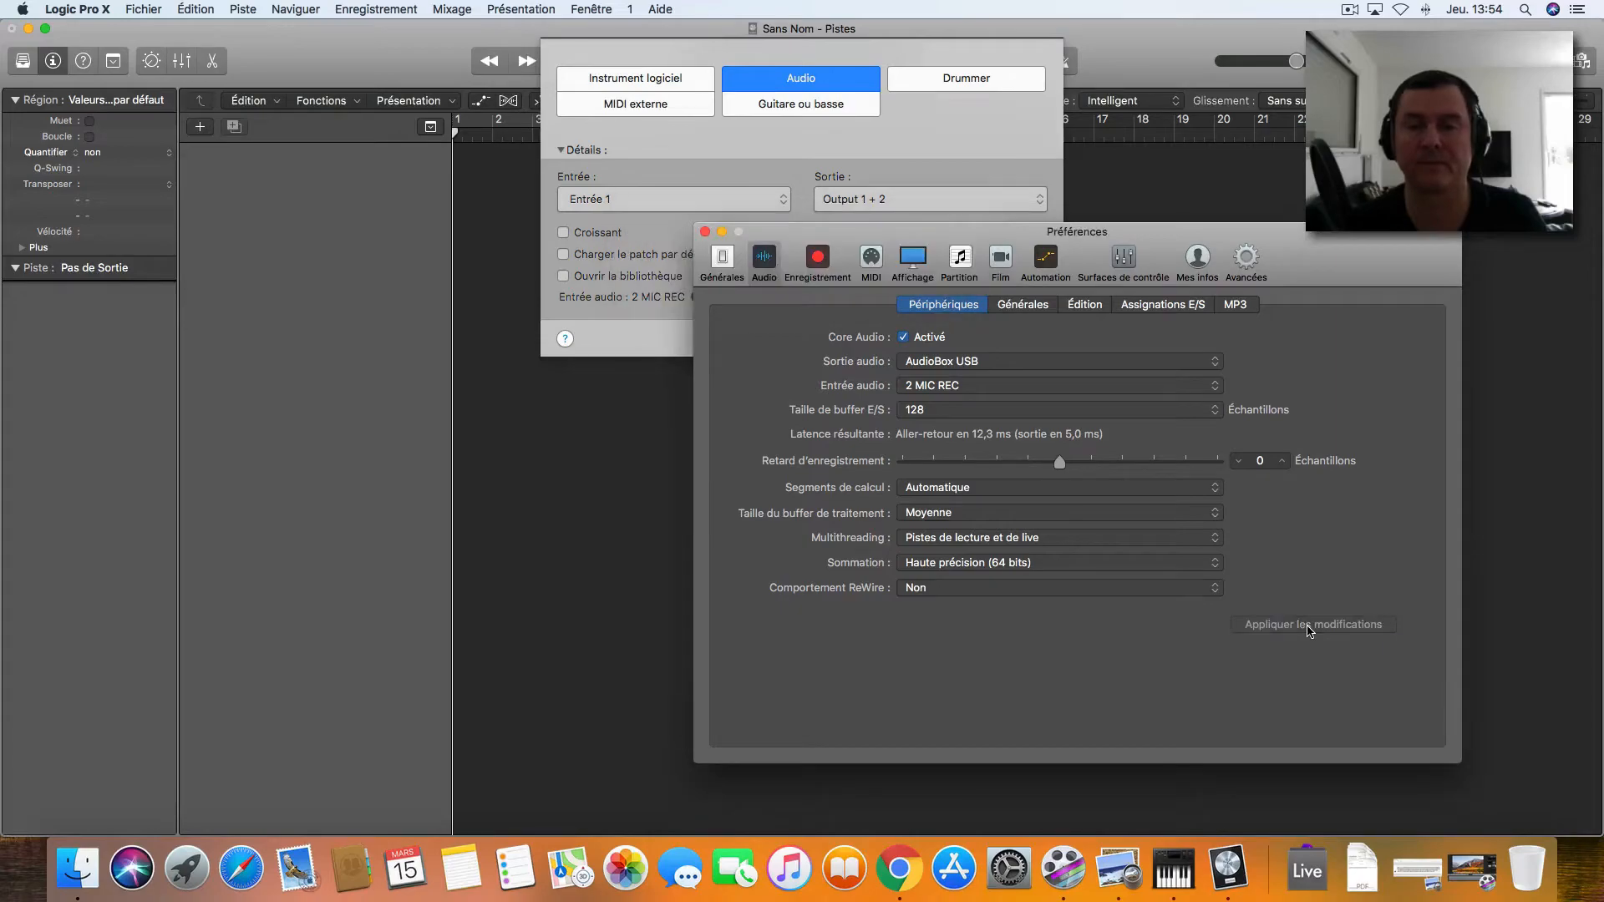
left_click(705, 232)
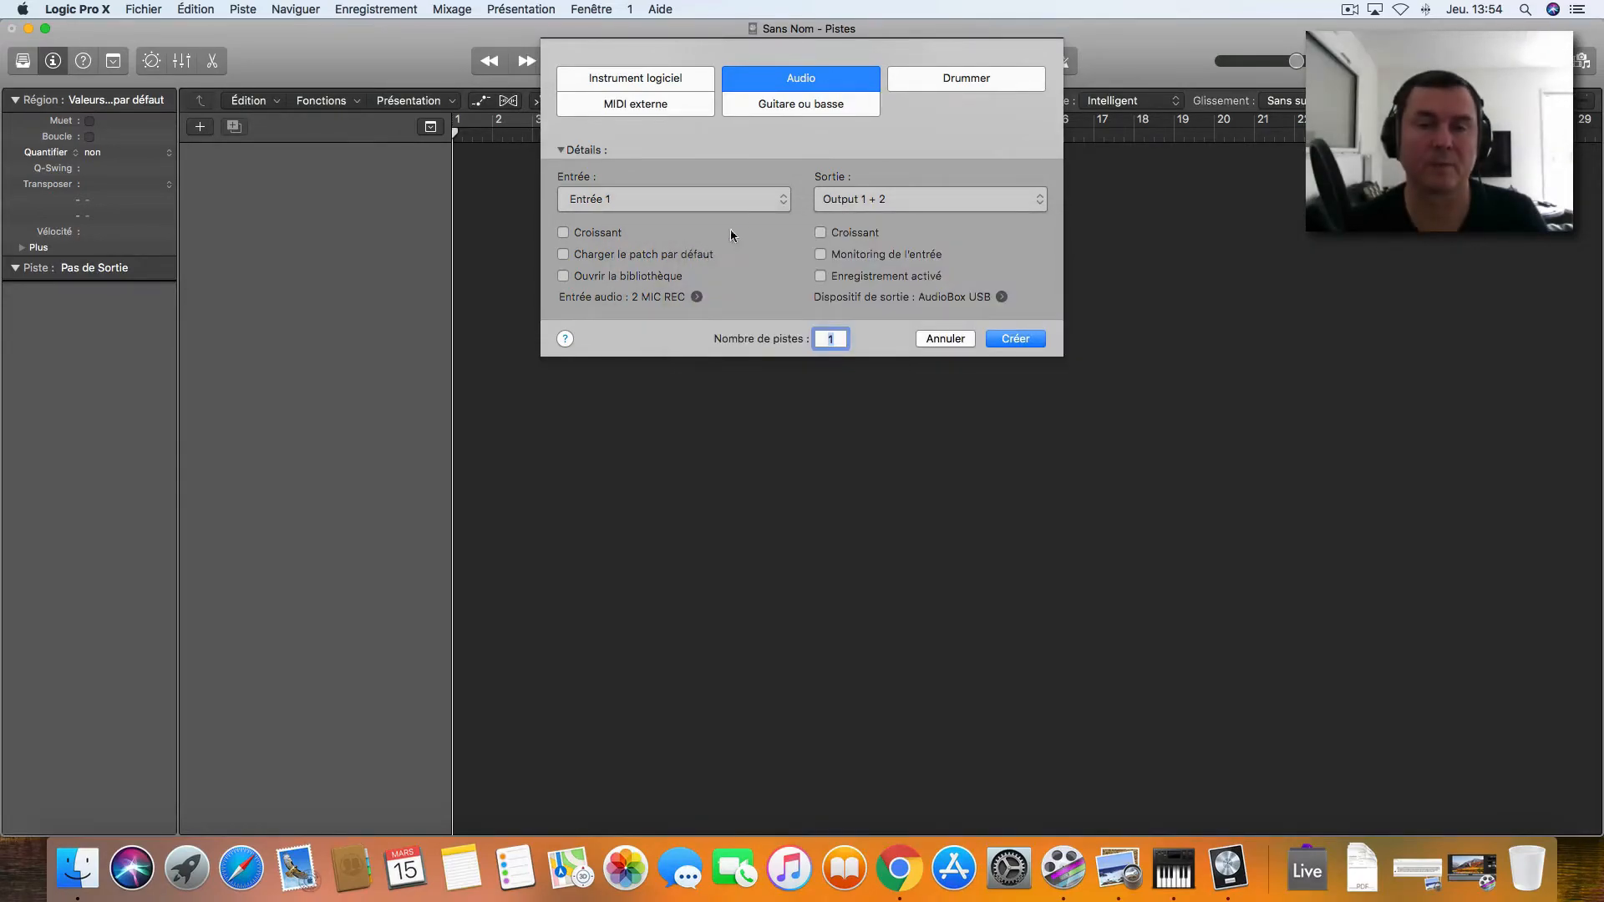
Step: Create one audio track using Entrée 1 + 2 as its input
left_click(747, 198)
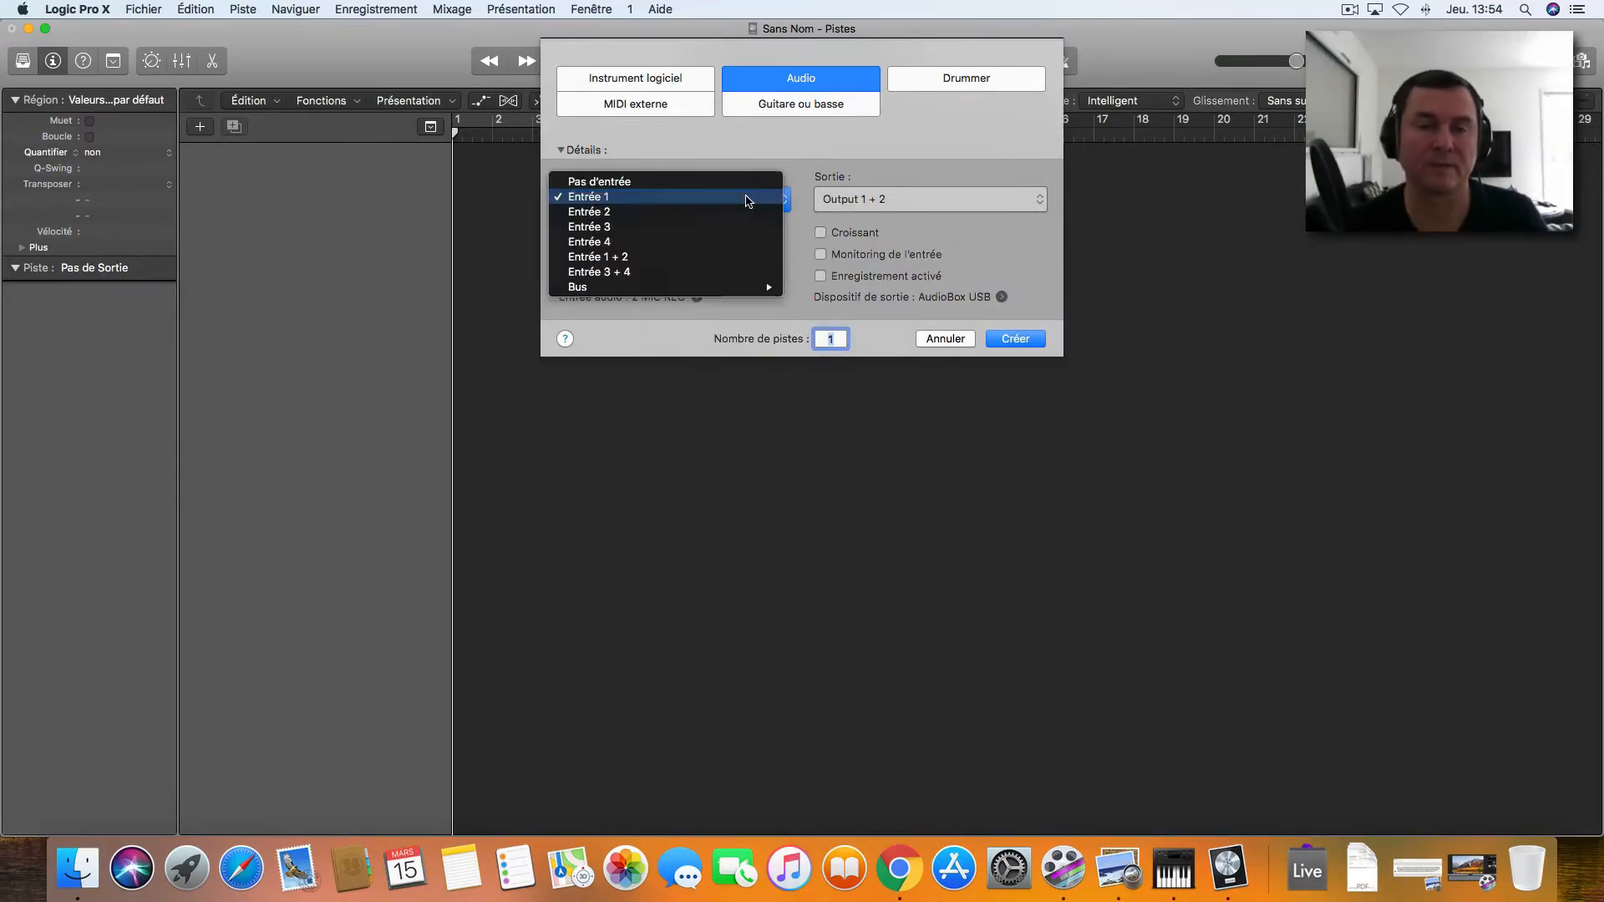
left_click(708, 264)
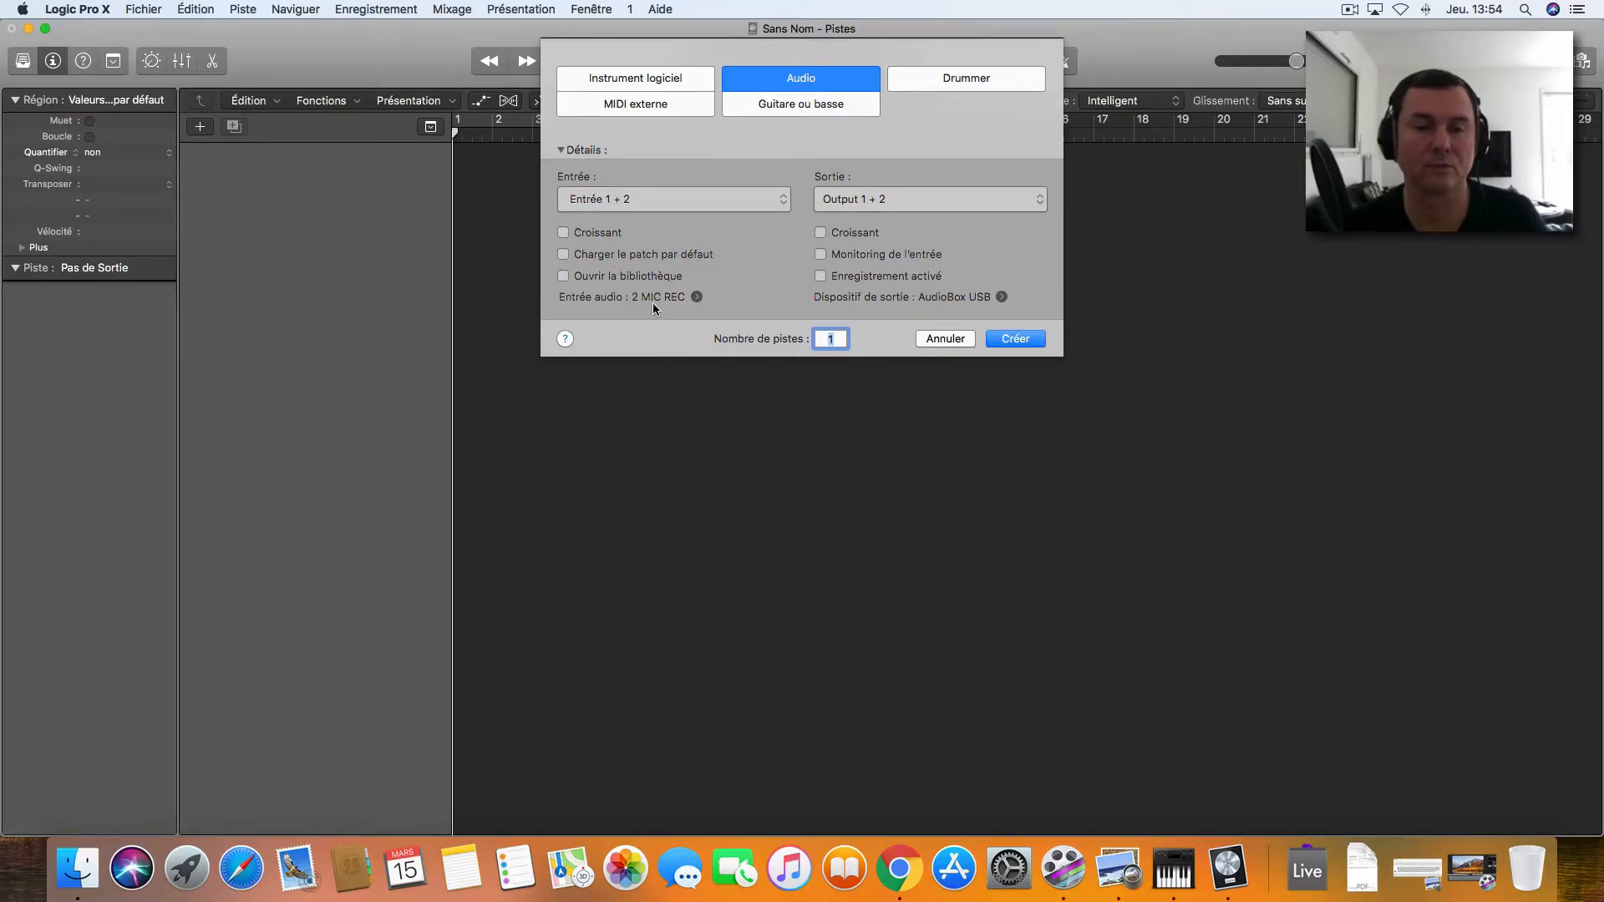
left_click(1014, 339)
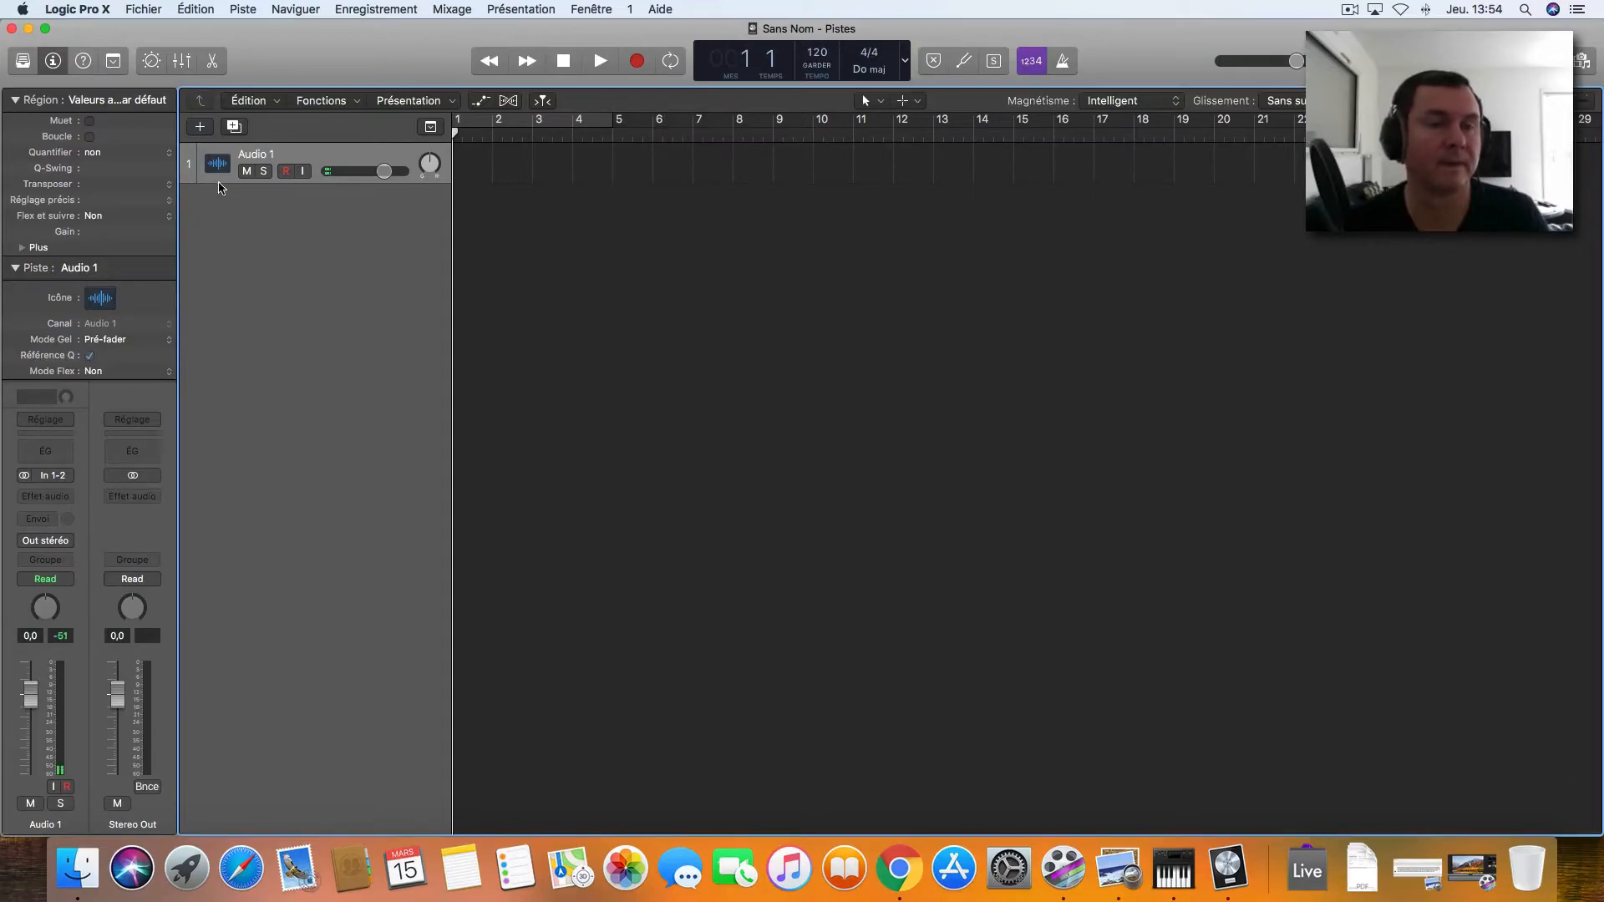
Step: Add a second audio track using Entrée 3 + 4 as its input
left_click(199, 127)
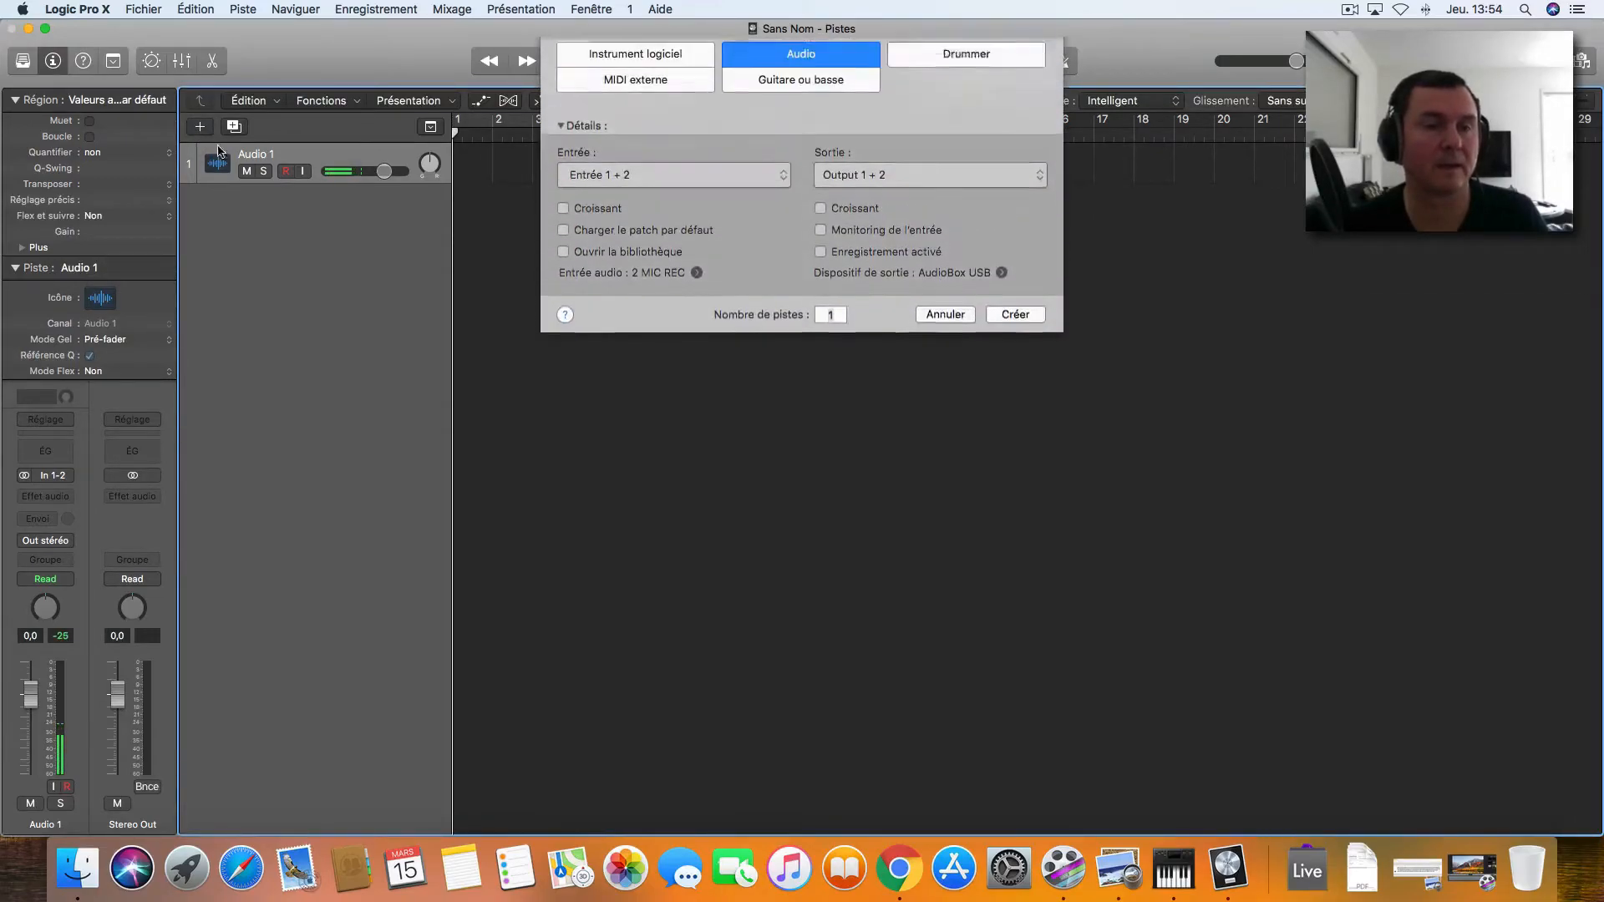
left_click(673, 205)
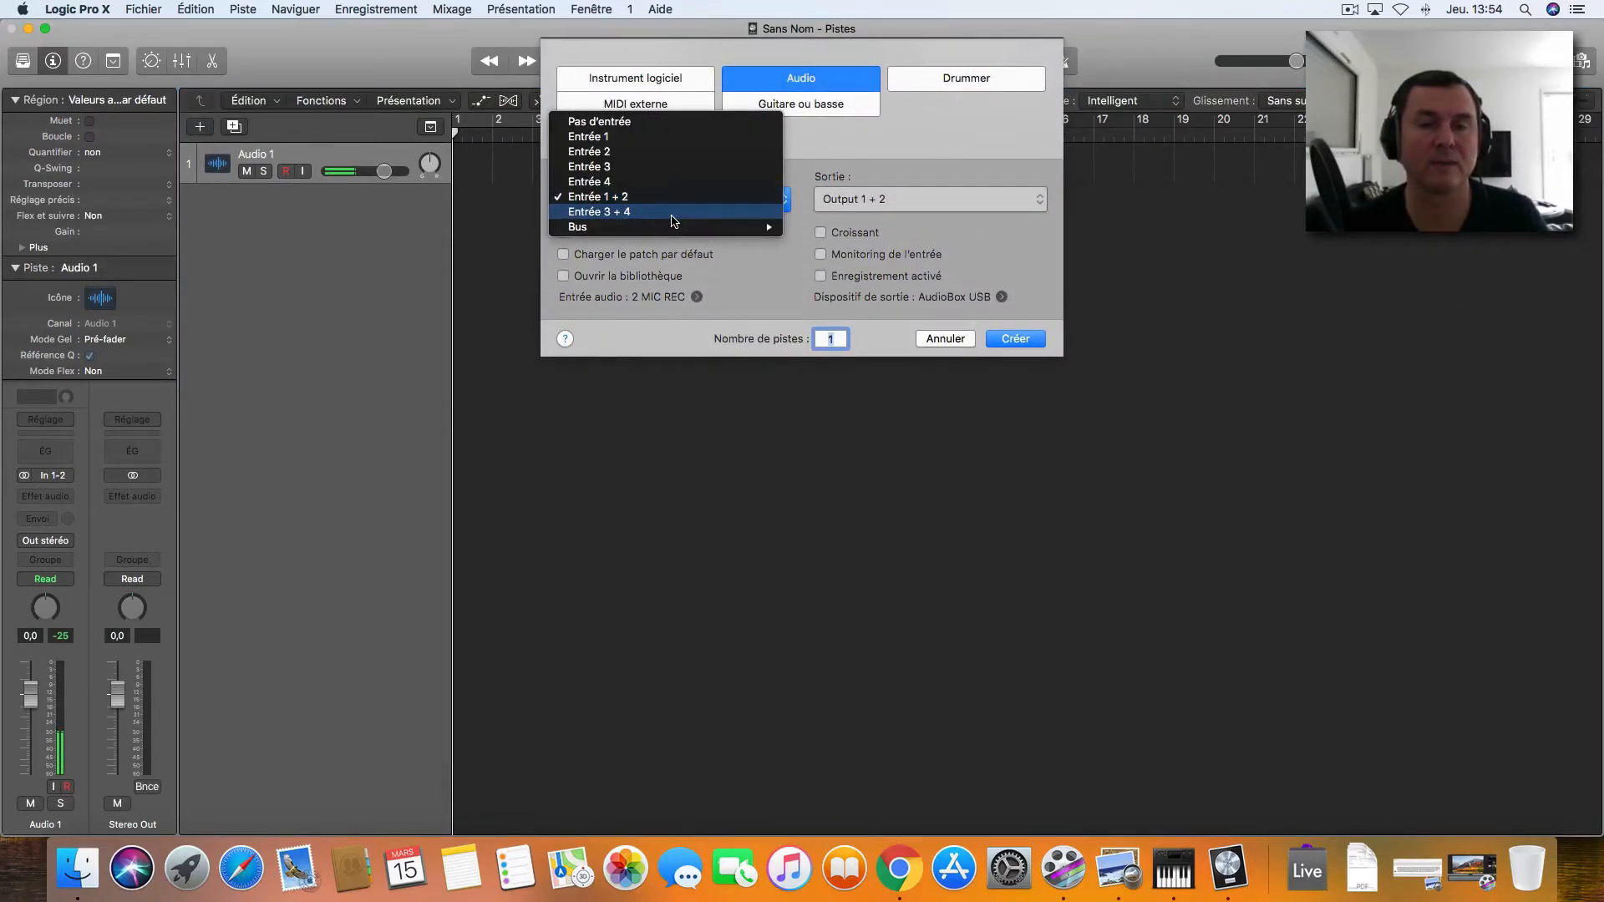
left_click(674, 212)
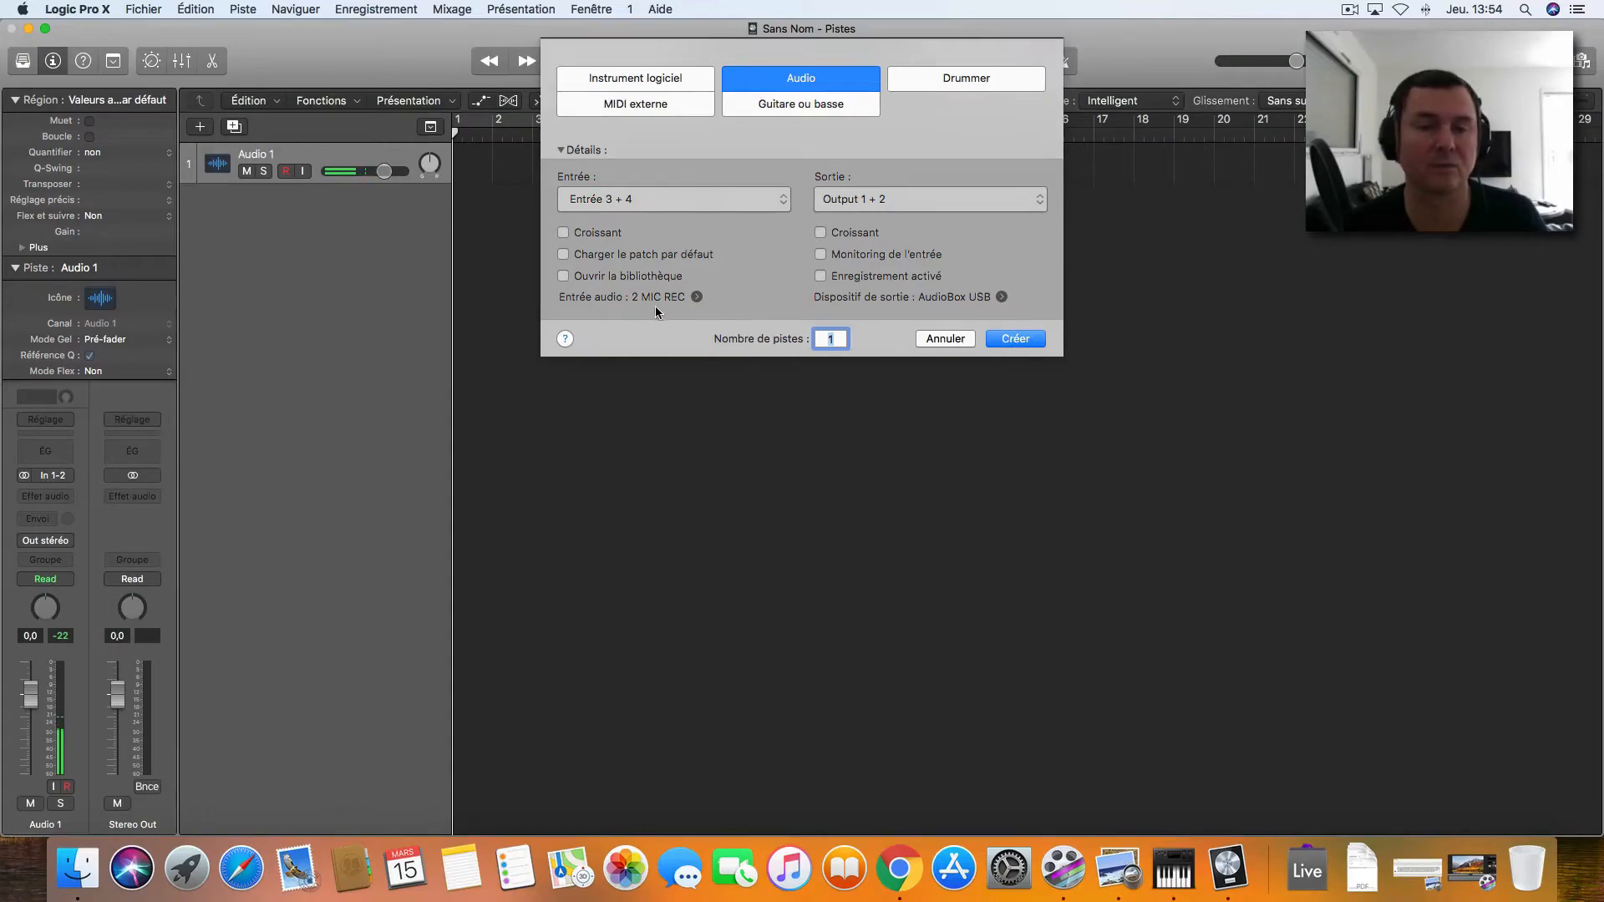
left_click(999, 341)
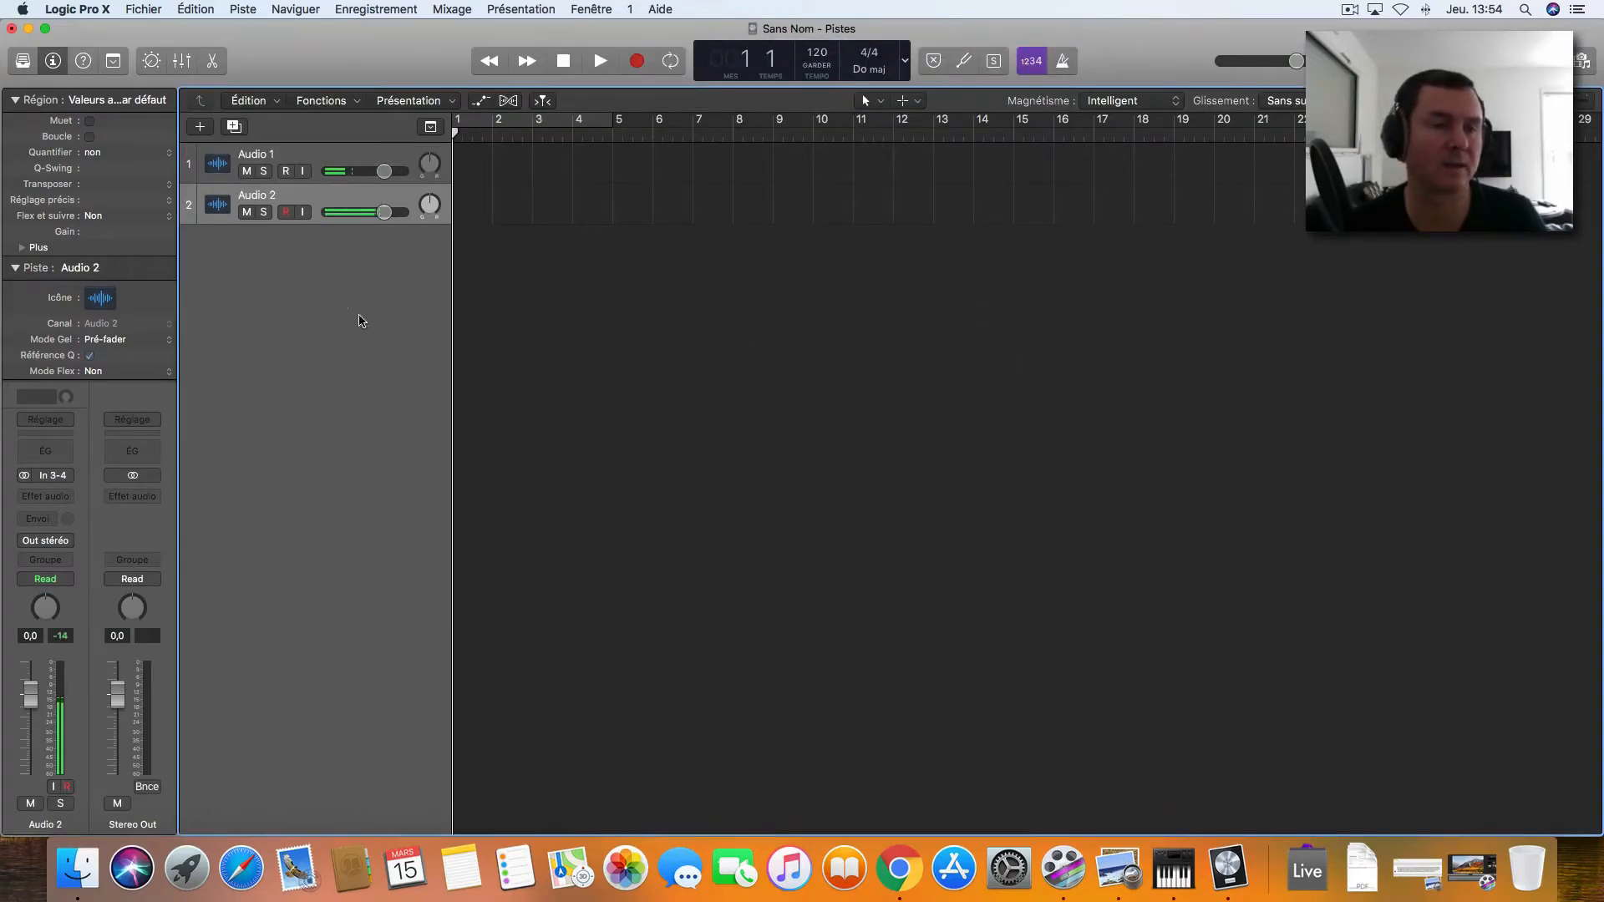
Step: Examine the input options assigned to each of the two audio tracks in their channel strips
left_click(299, 158)
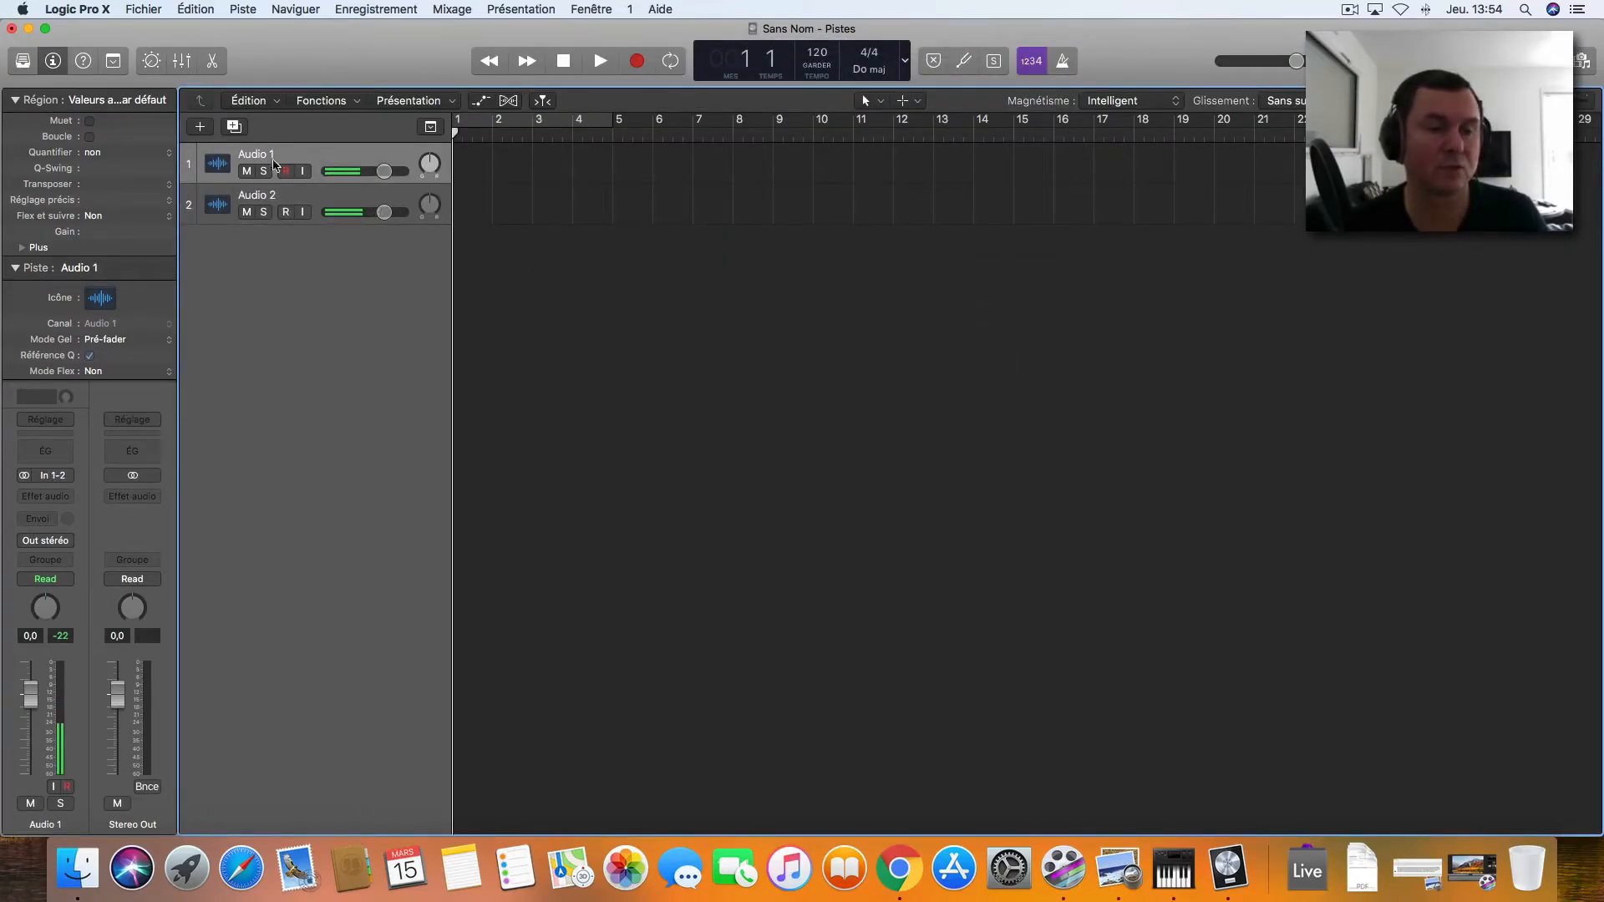
left_click(58, 482)
mouse_move(84, 521)
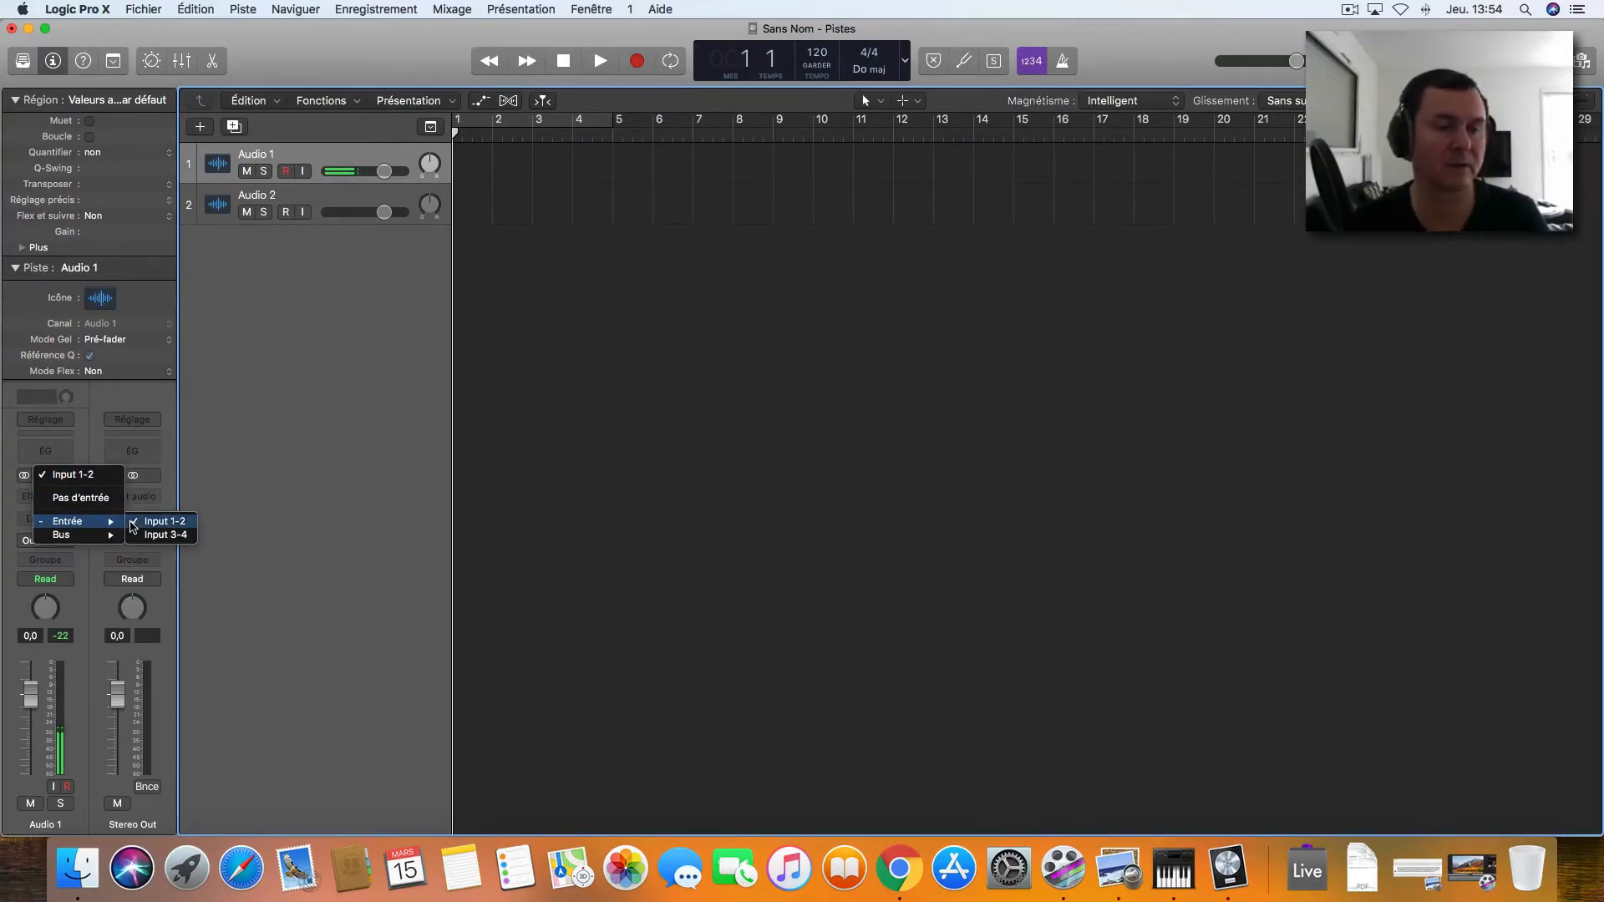
left_click(265, 492)
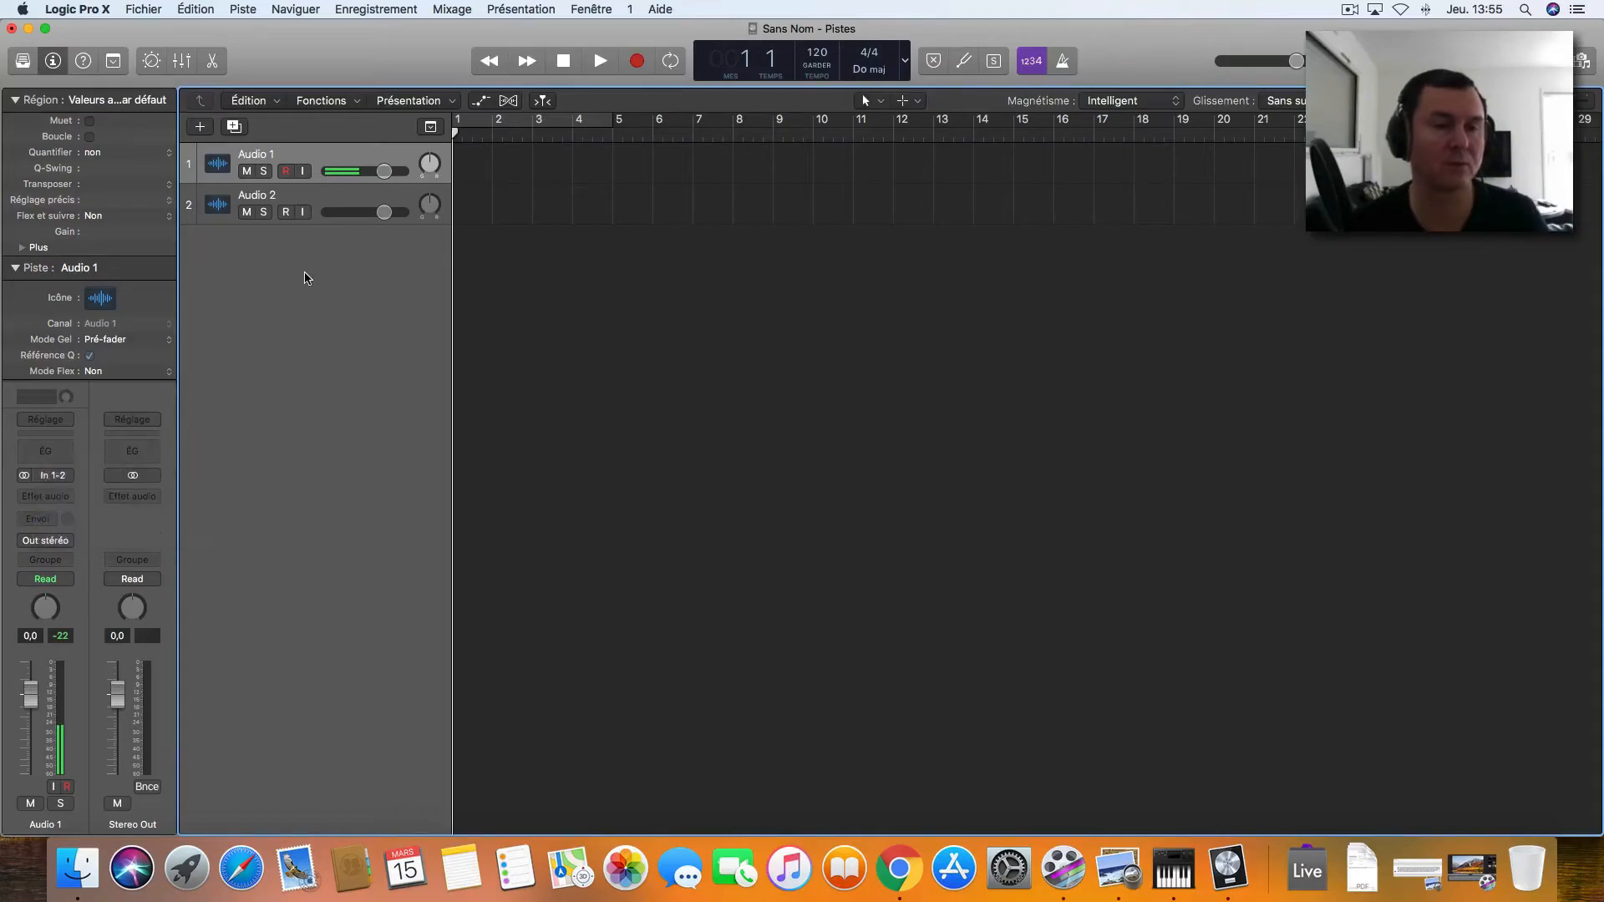
left_click(311, 203)
left_click(51, 476)
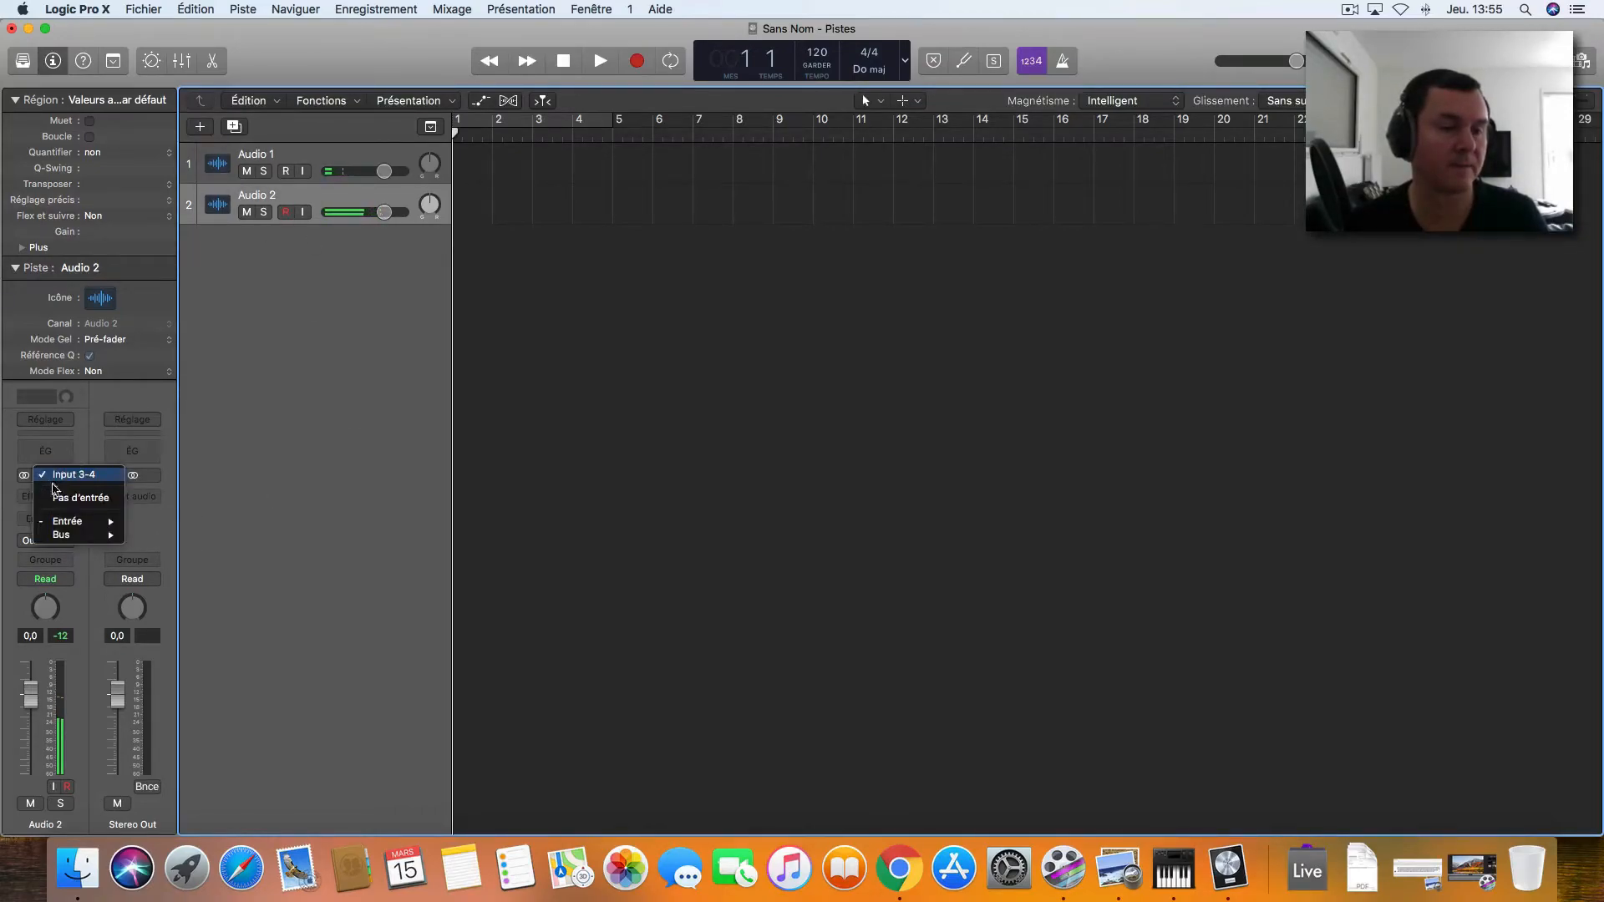
mouse_move(79, 521)
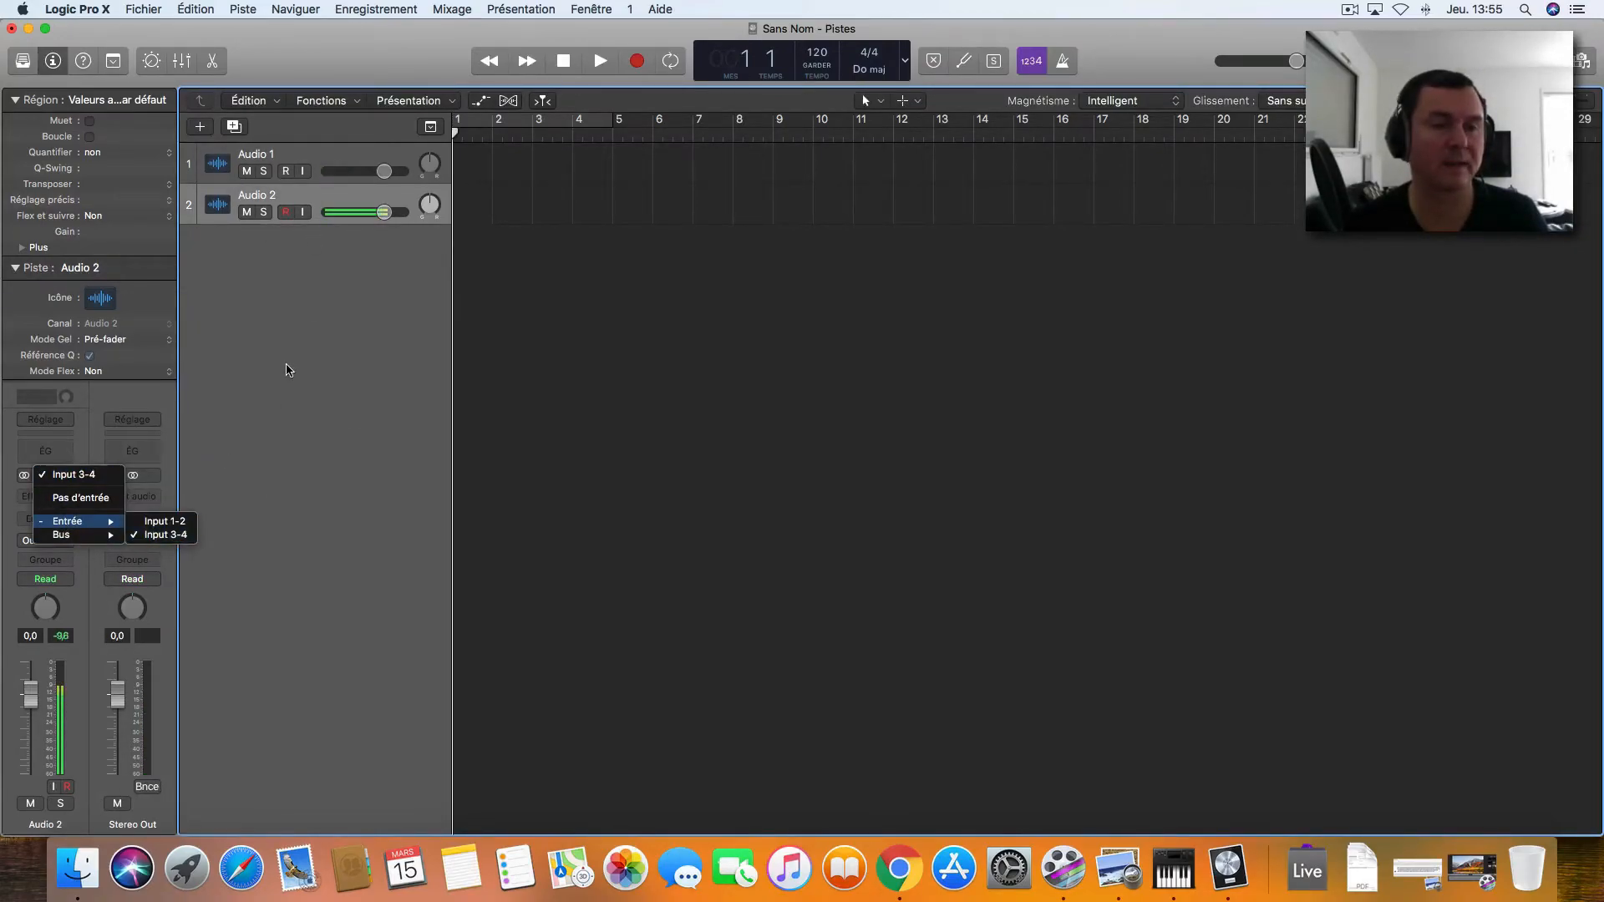
Step: Rename the first track Micro interne and the second track Yeti
left_click(255, 164)
double_click(259, 154)
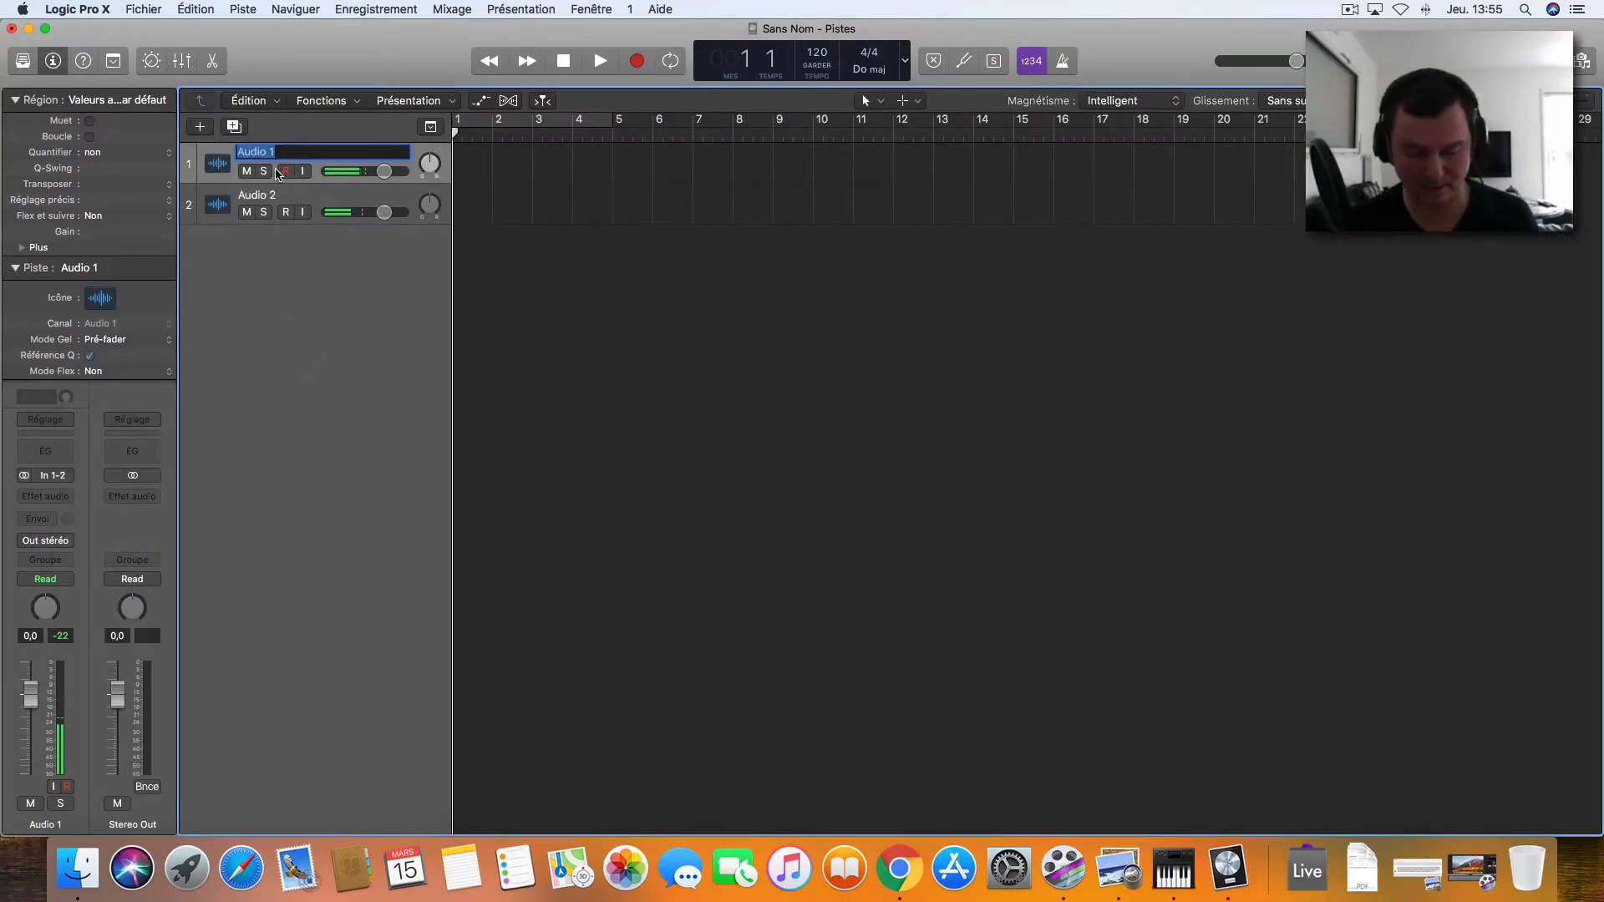
type("Micro interne")
key("Return")
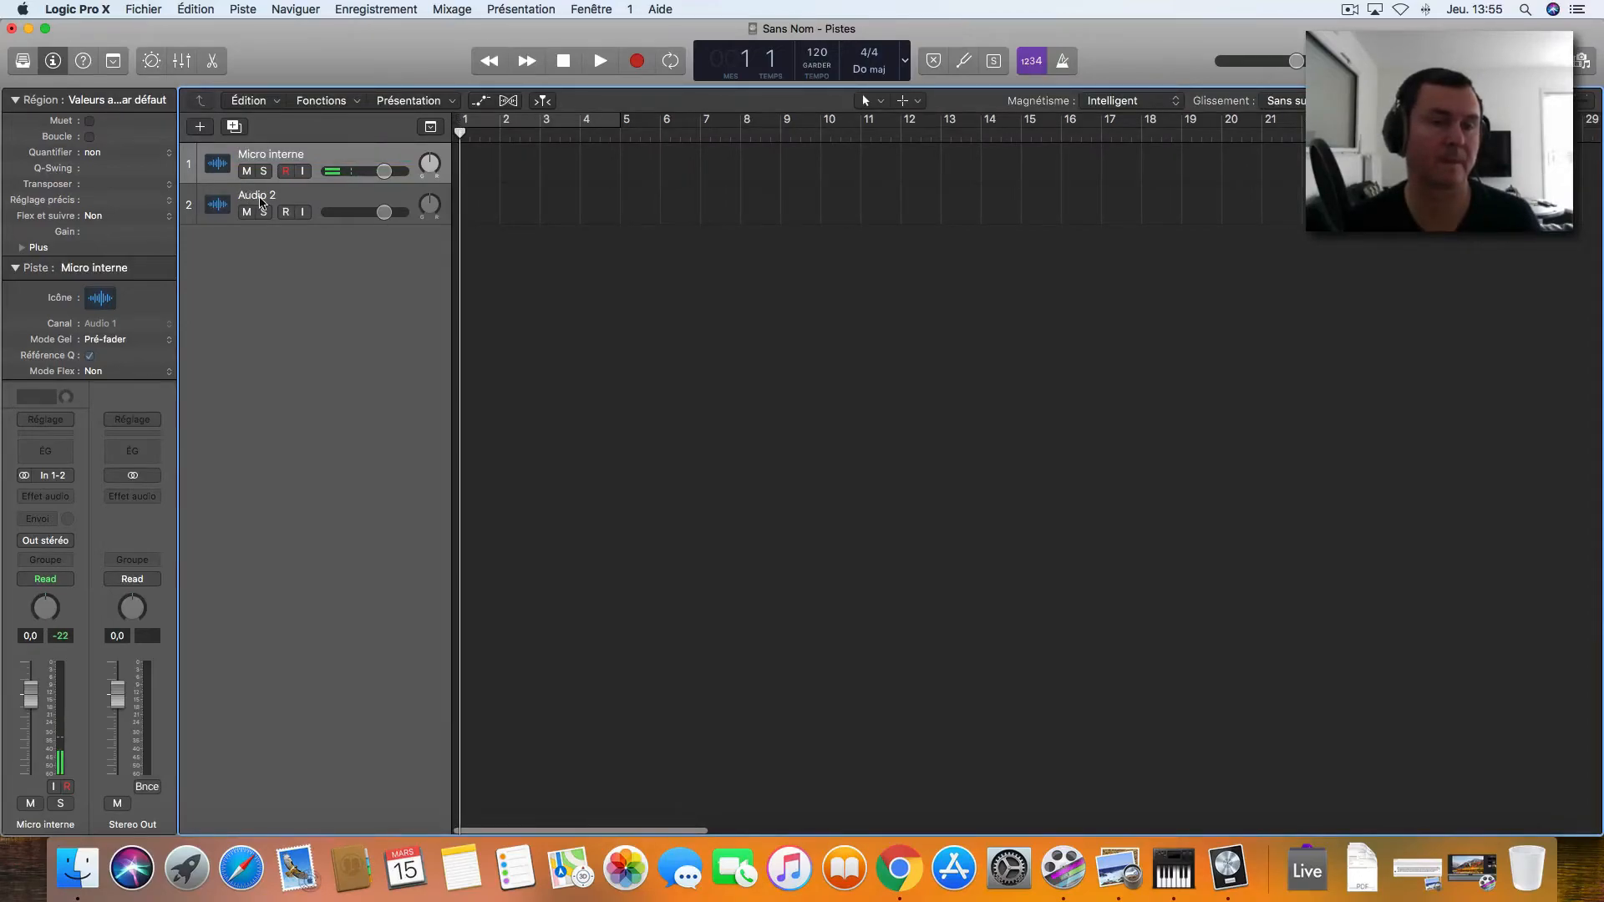
double_click(257, 195)
type("Ye")
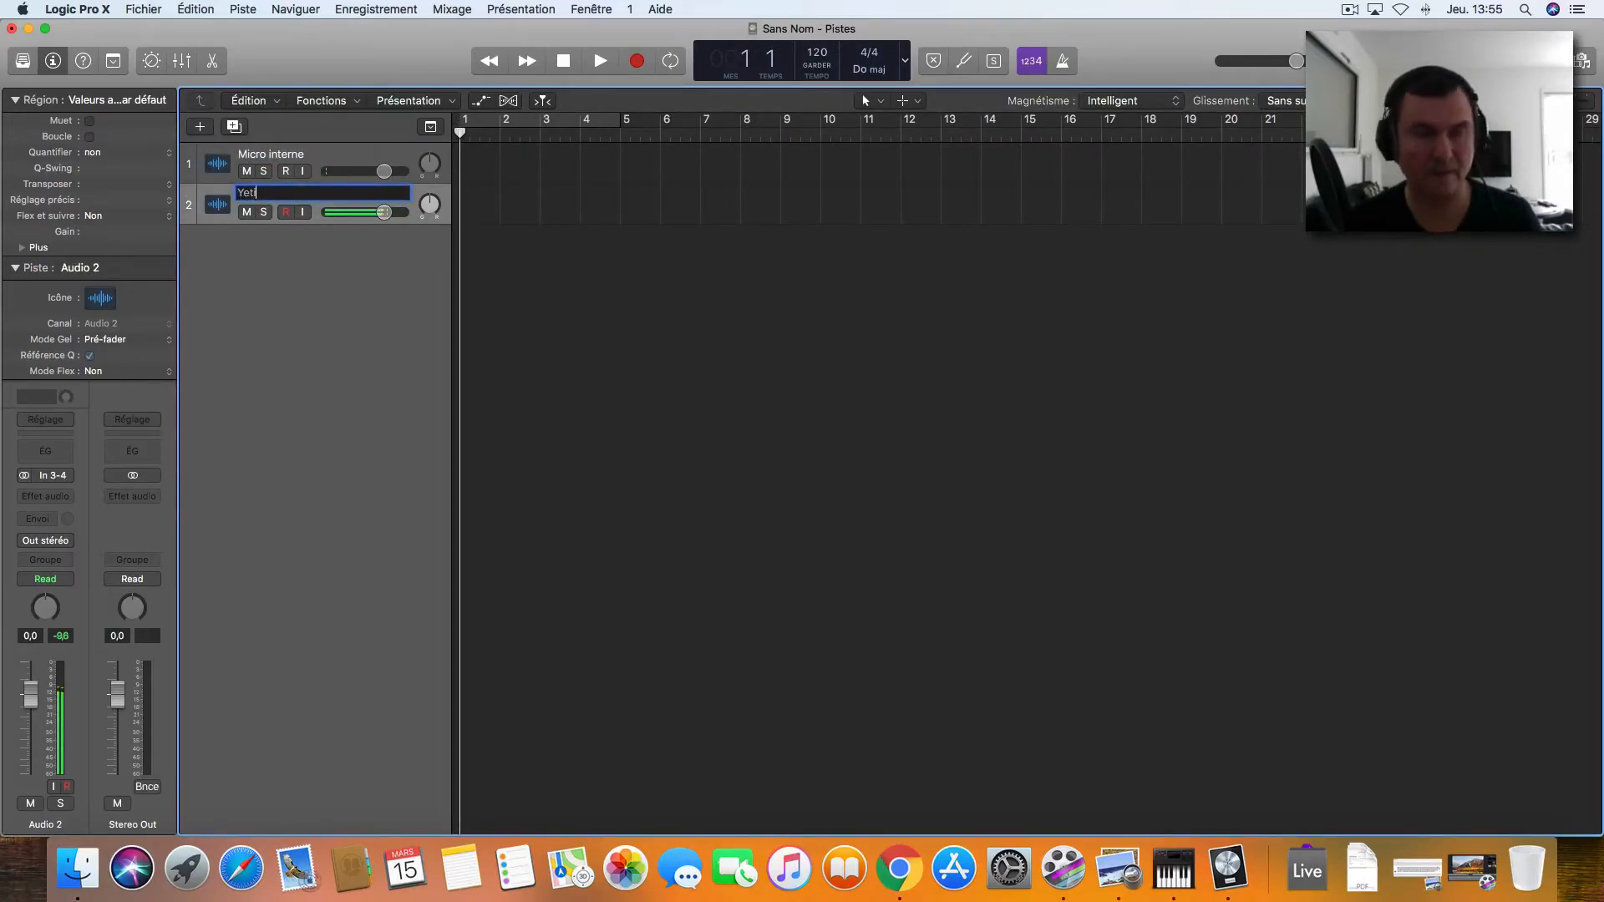
type("ti")
key("Return")
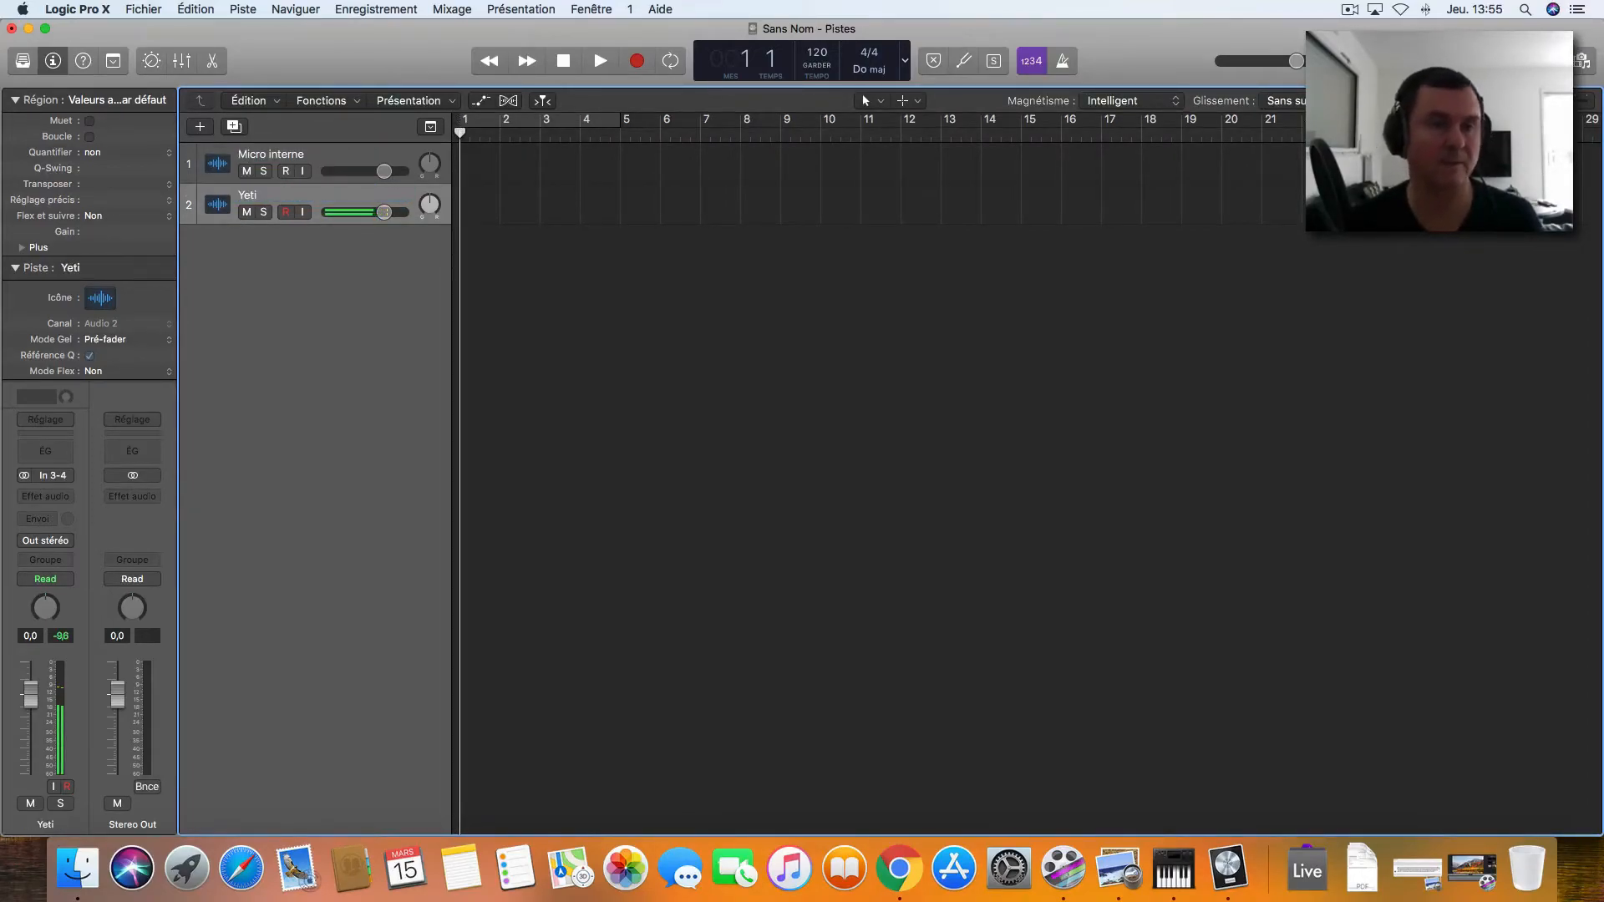
Step: Arm both tracks, record a simultaneous take of about two and a half bars, and disarm them
left_click(286, 171)
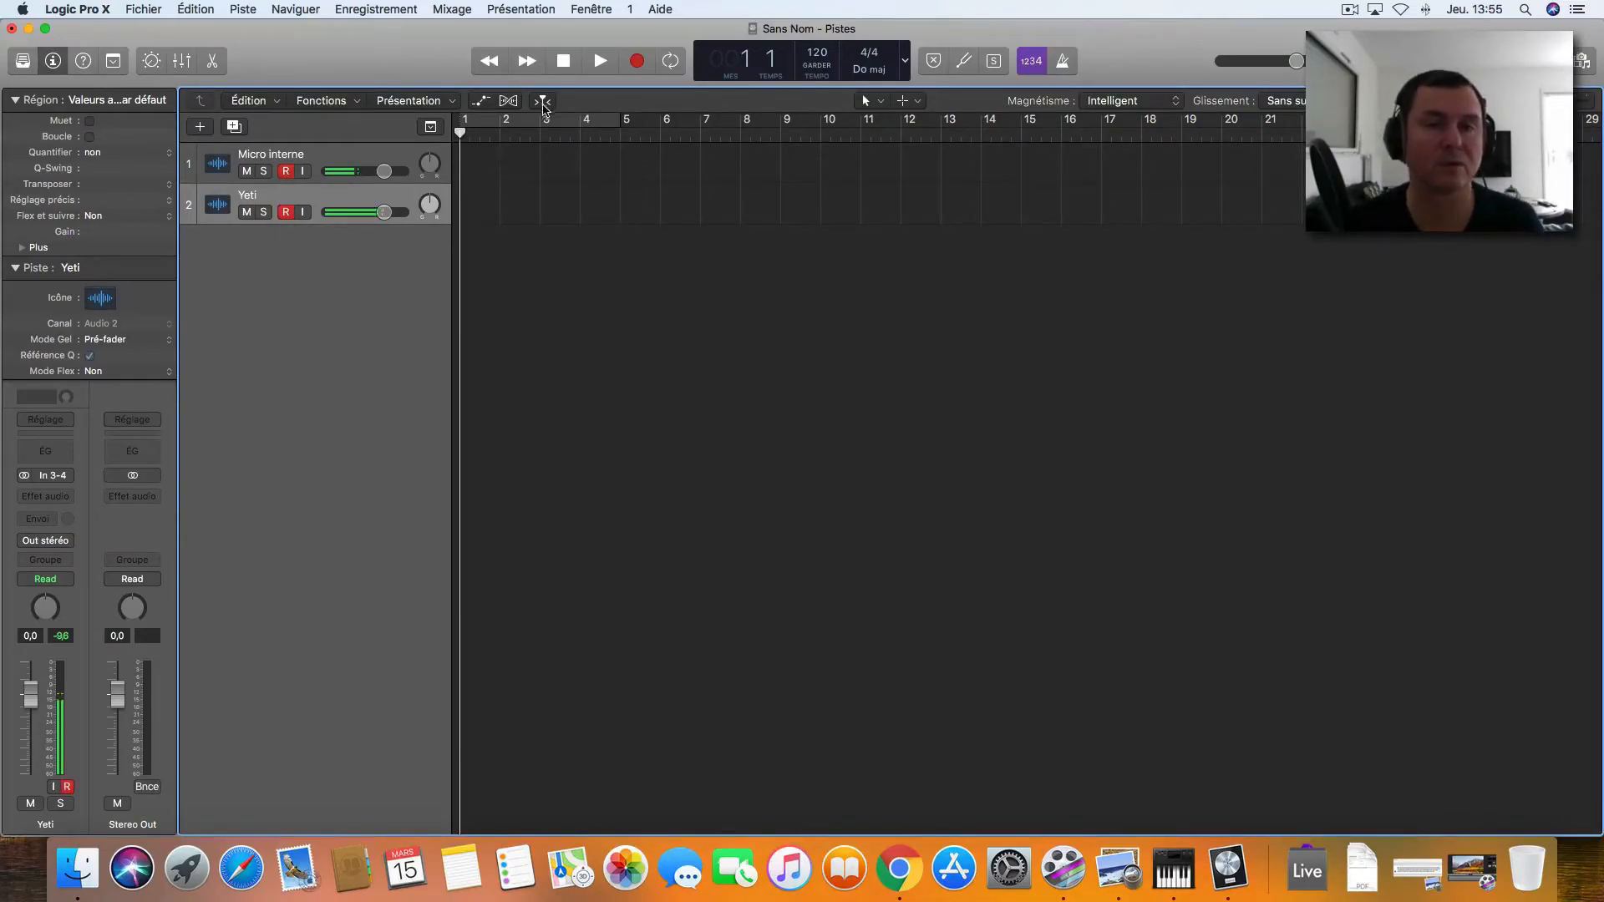
left_click(632, 67)
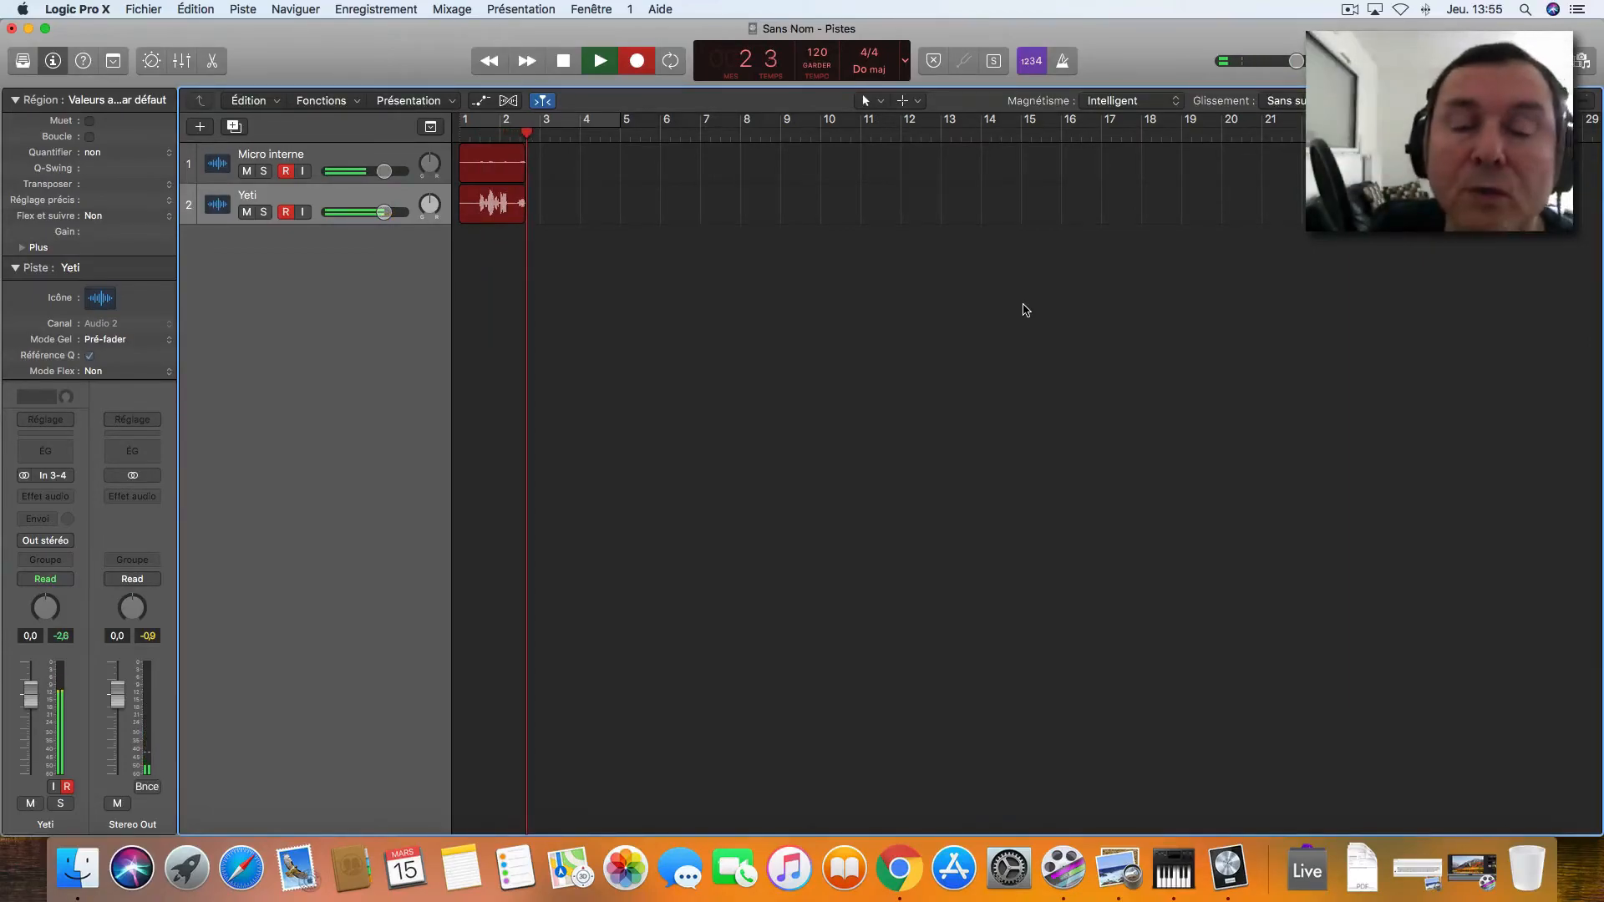
left_click(564, 61)
left_click(285, 212)
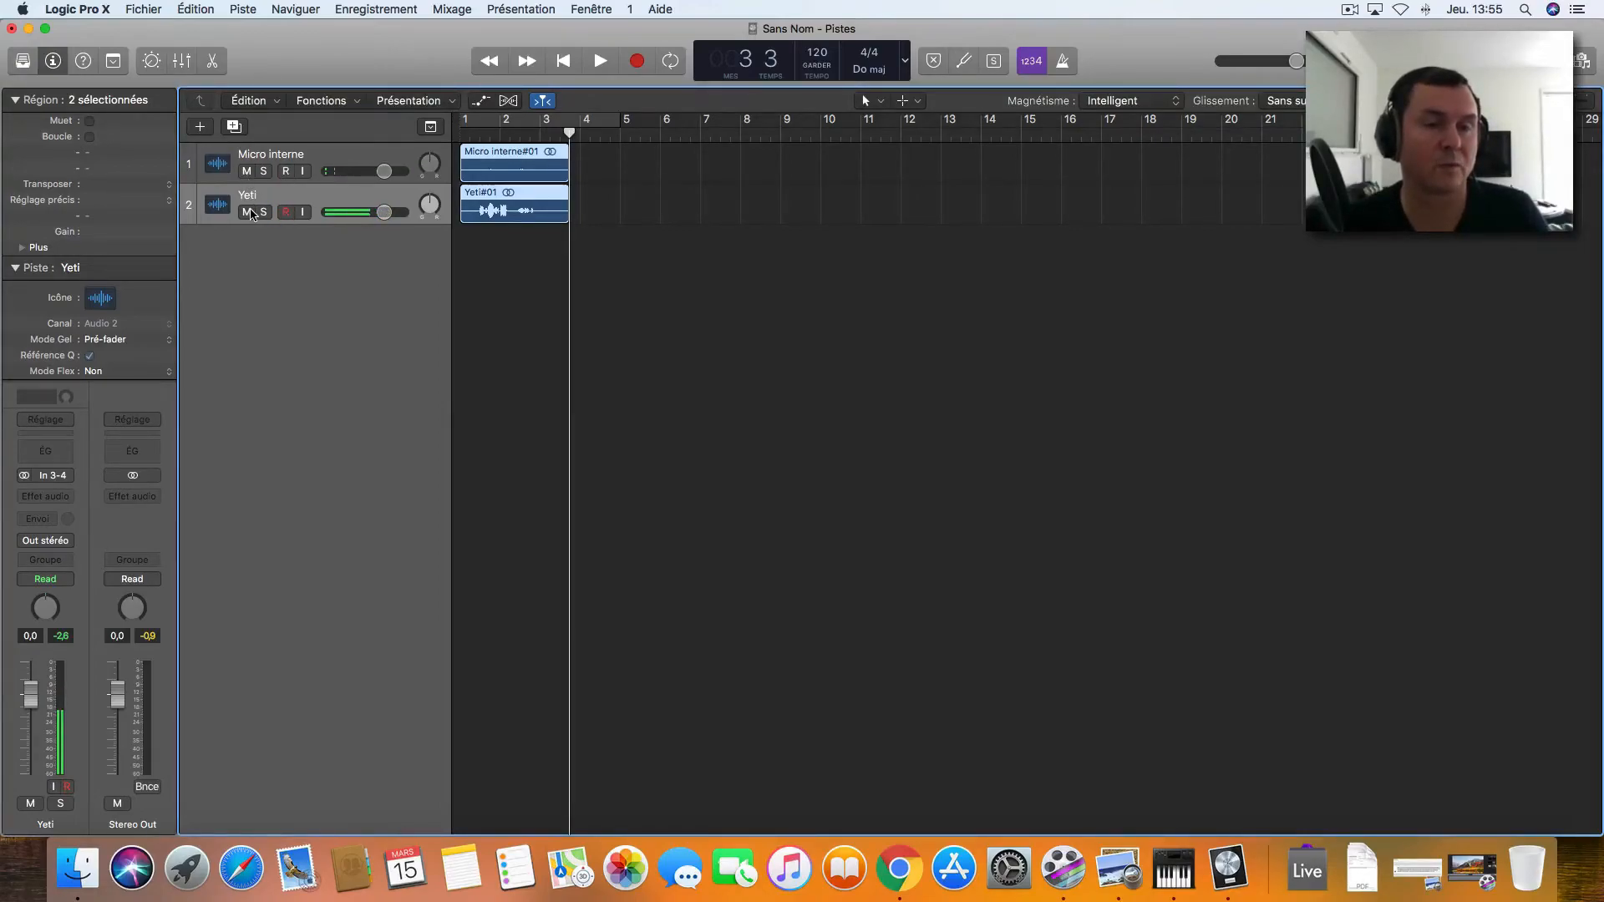
Step: Mute the Yeti track and play the recording in a cycle from bar 1 to the end of the take
left_click(247, 212)
left_click(547, 124)
left_click(548, 124)
left_click(549, 125)
left_click_drag(619, 124, 569, 124)
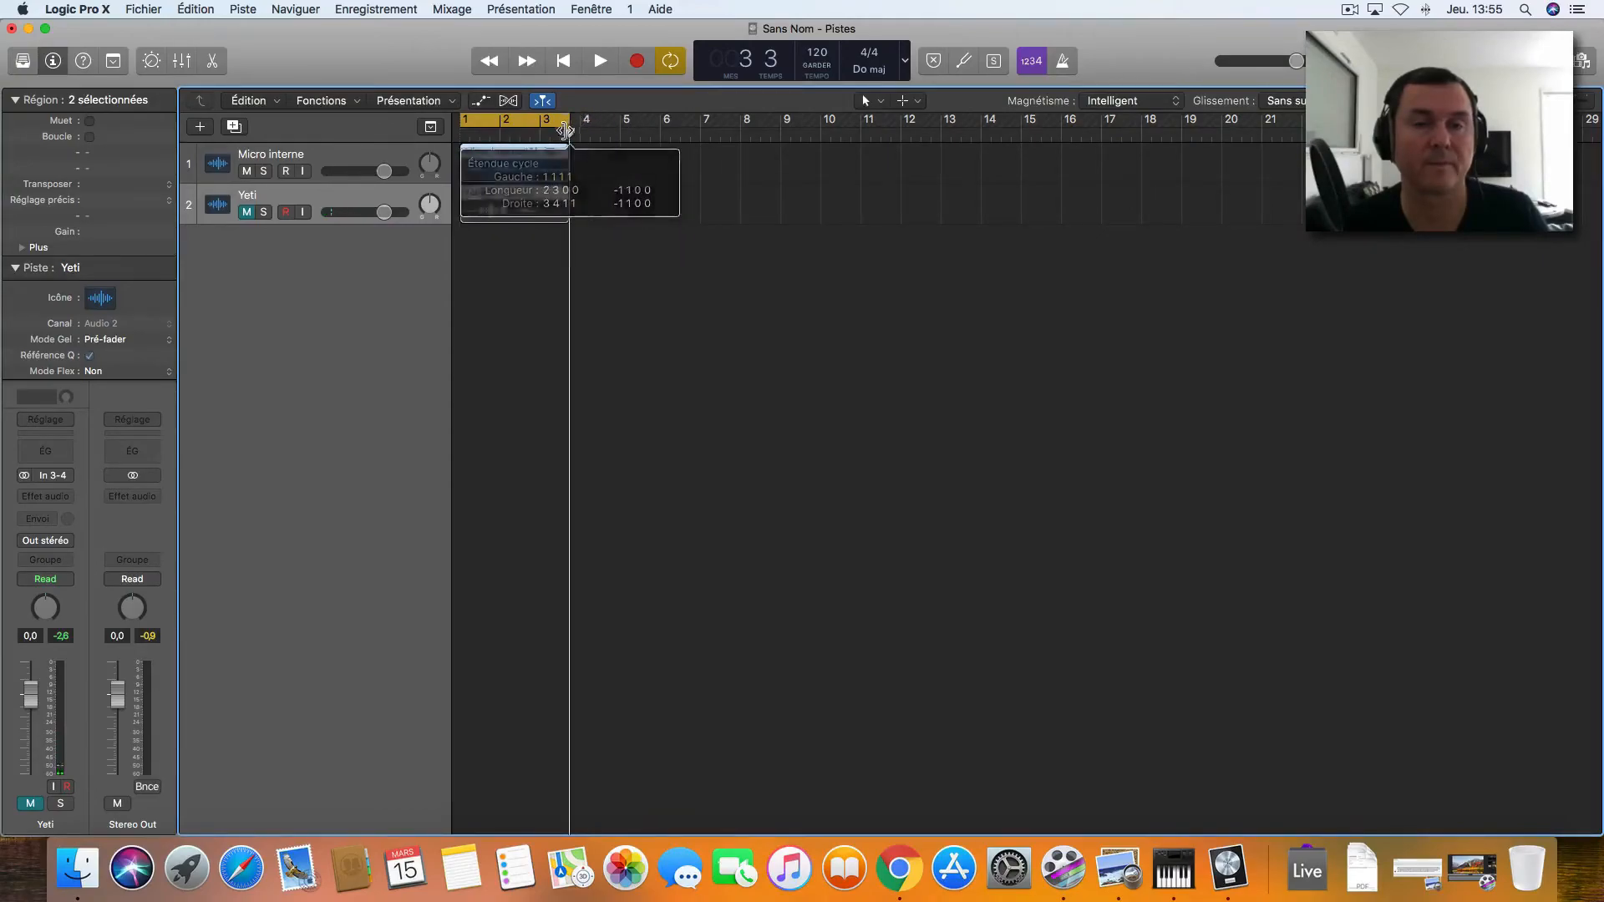
left_click(579, 66)
left_click(584, 63)
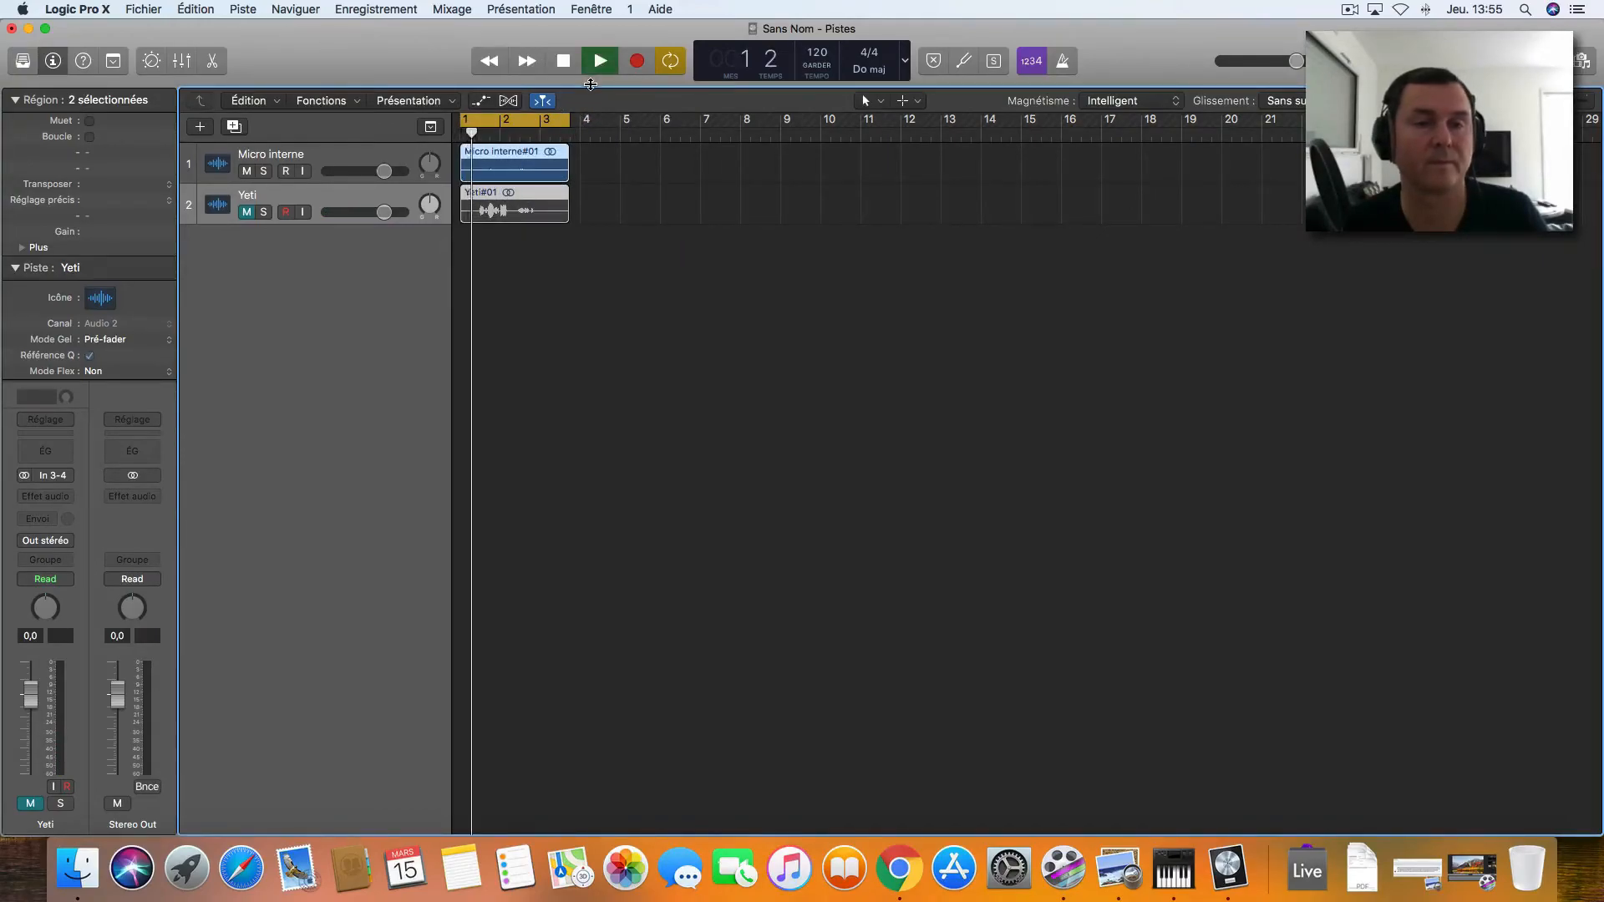
Step: Mute the Micro interne track and unmute the Yeti track to listen to Yeti alone
mouse_move(386, 174)
left_click(247, 170)
left_click(246, 214)
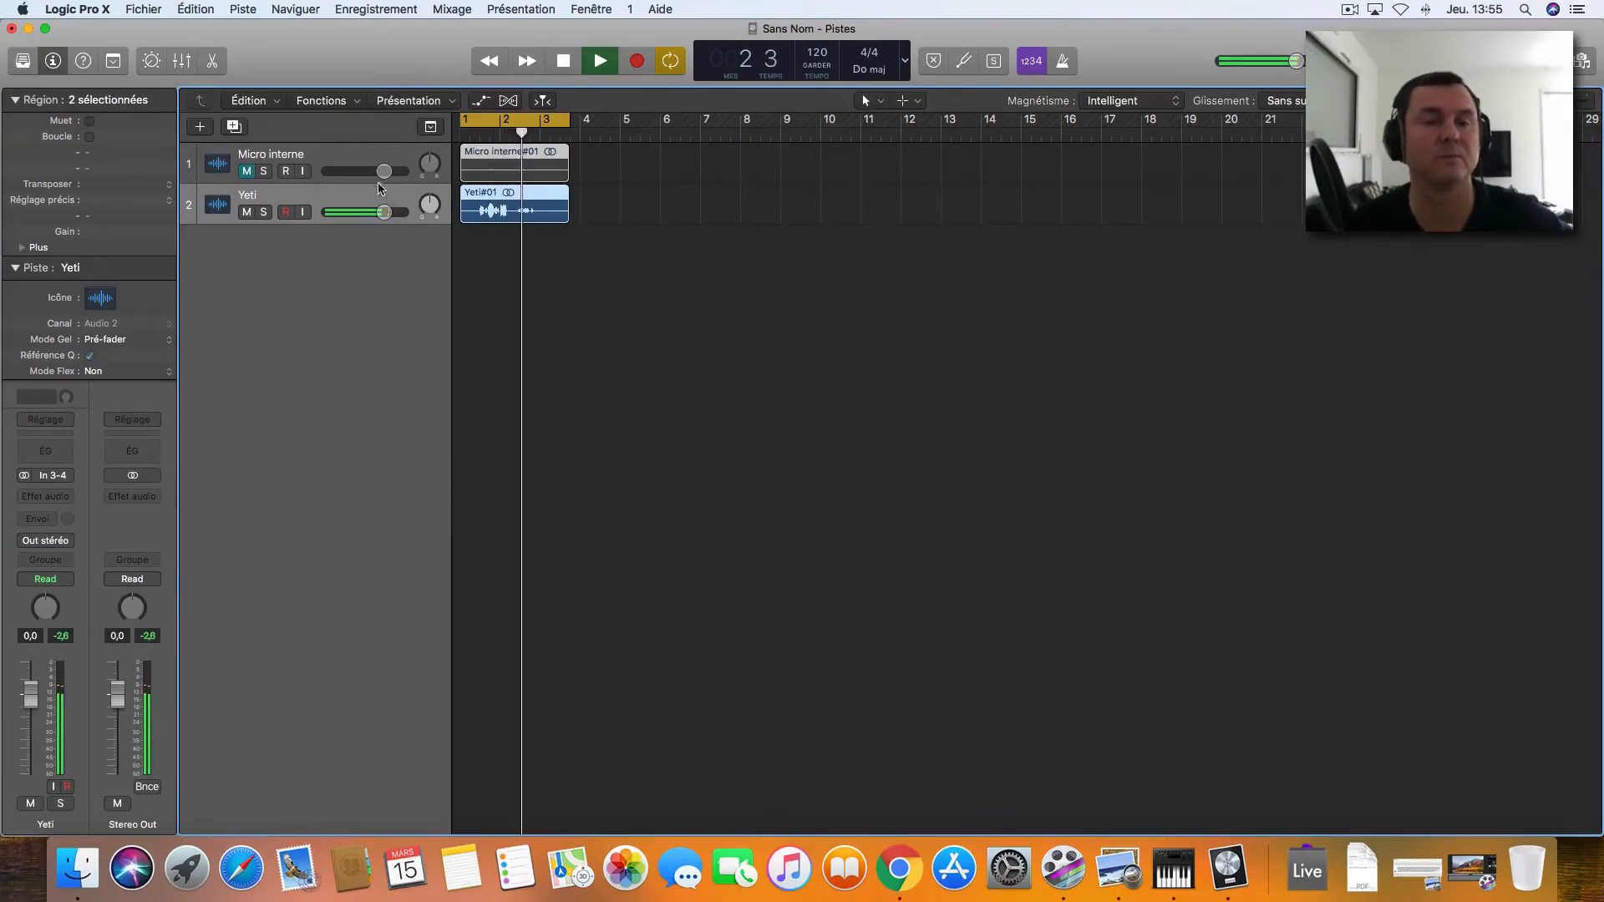
Step: Balance the unmuted tracks by raising Micro interne and lowering Yeti to -10.6 dB, and stop playback at the project start
mouse_move(384, 212)
mouse_move(384, 211)
left_mouse_down()
mouse_move(352, 212)
mouse_move(398, 171)
mouse_move(356, 212)
left_mouse_up()
left_click(563, 60)
left_click(563, 61)
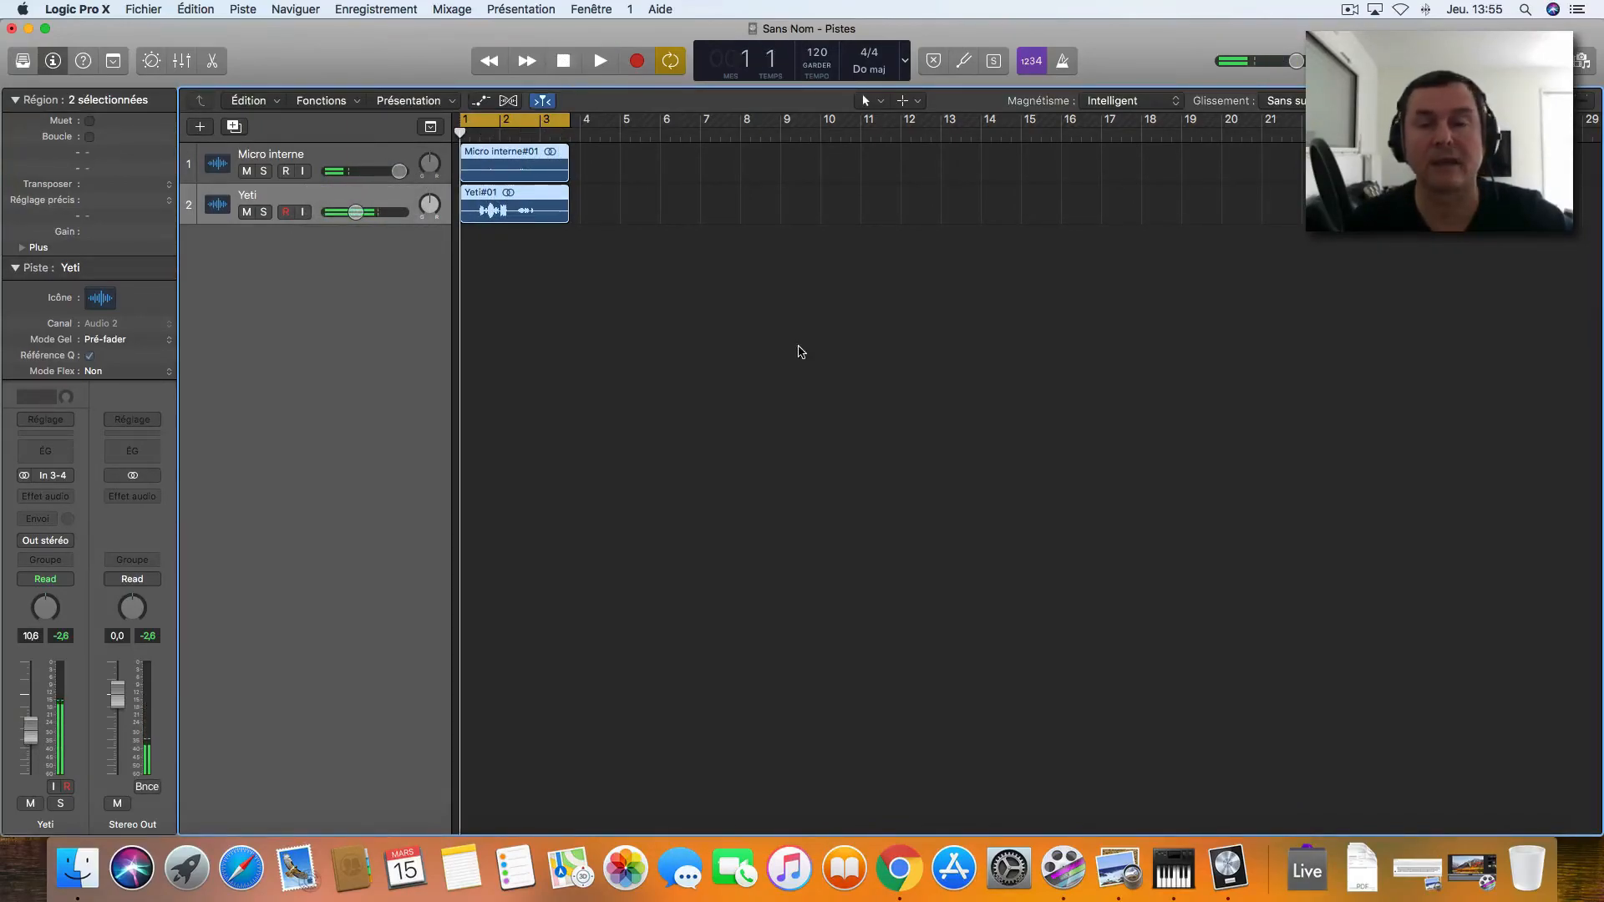